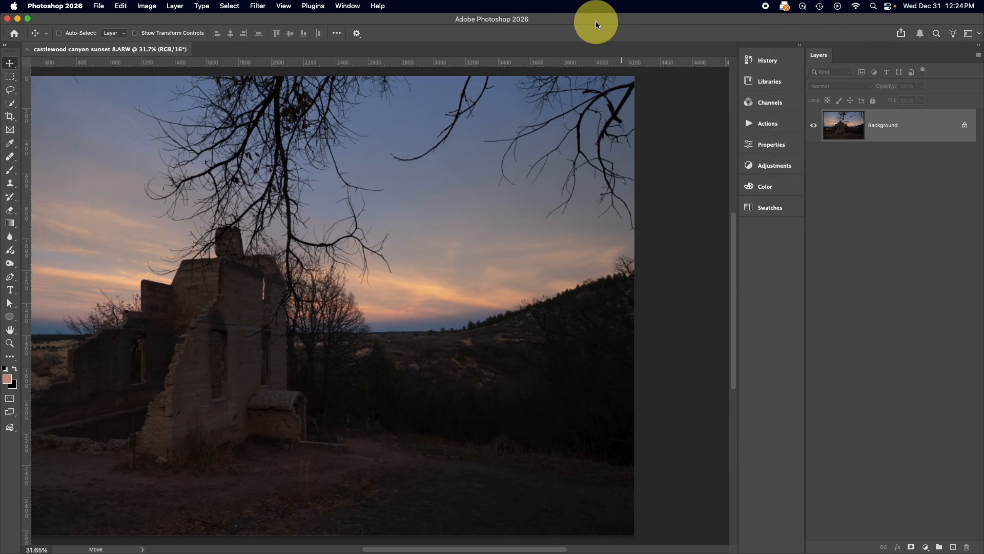
Examine the individual pixels of the bare tree branches at up to 800% magnification, finishing with the whole photo in view
key("super+0")
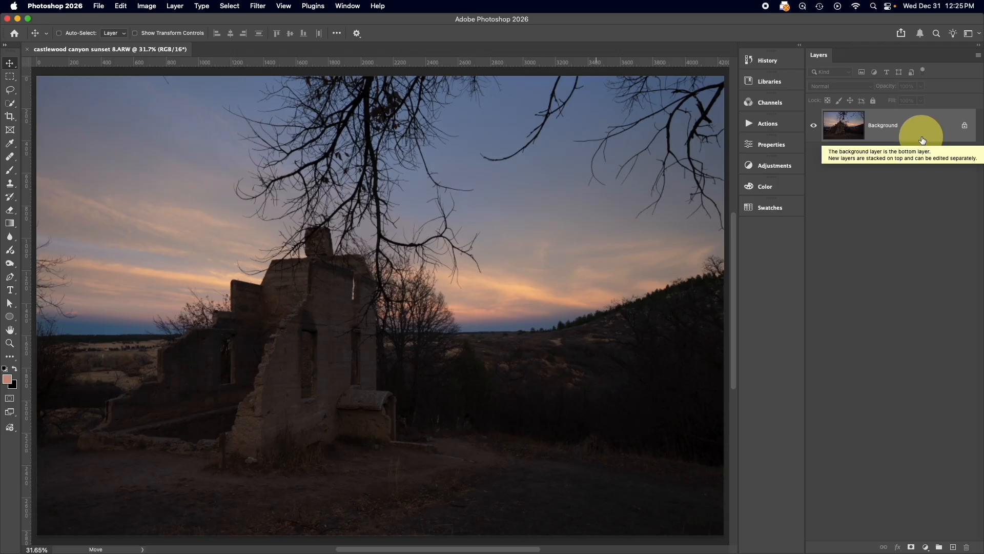
key("super+plus")
key("super+plus")
key("super+plus")
key("super+plus")
key("super+plus")
key("super+plus")
key("super+plus")
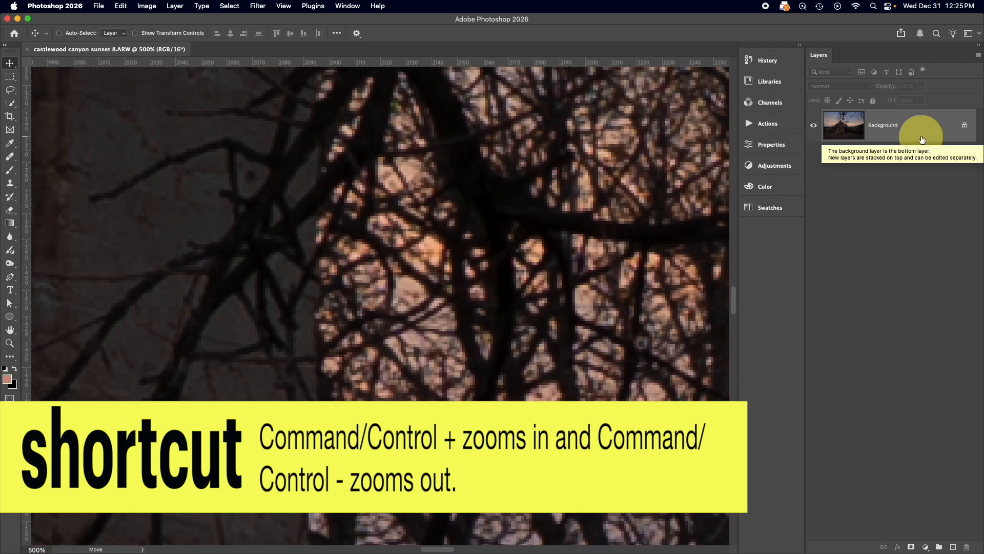
key("super+plus")
scroll(550, 157, "up", 3)
scroll(551, 158, "right", 1)
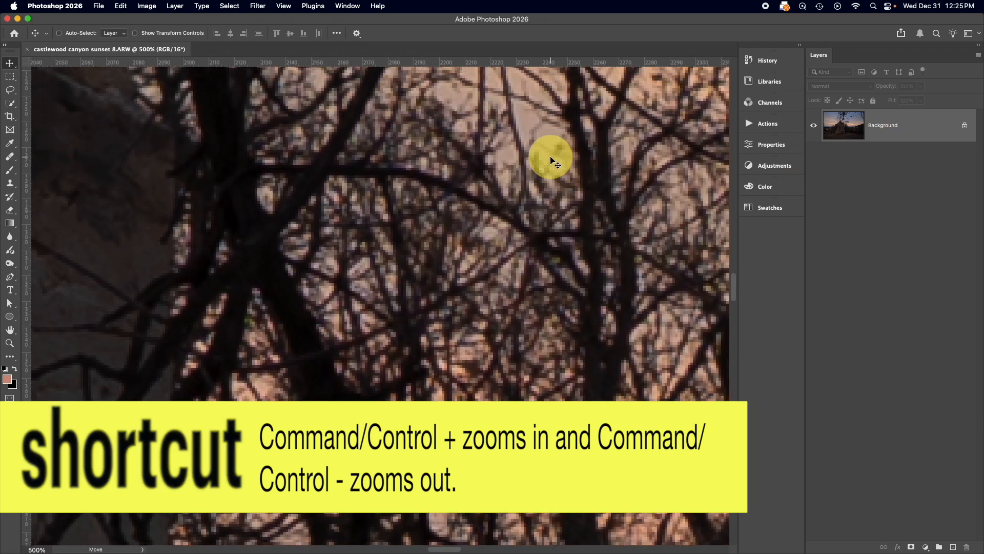
key("super+plus")
key("super+plus")
key("super+plus")
scroll(551, 157, "up", 3)
scroll(550, 157, "right", 1)
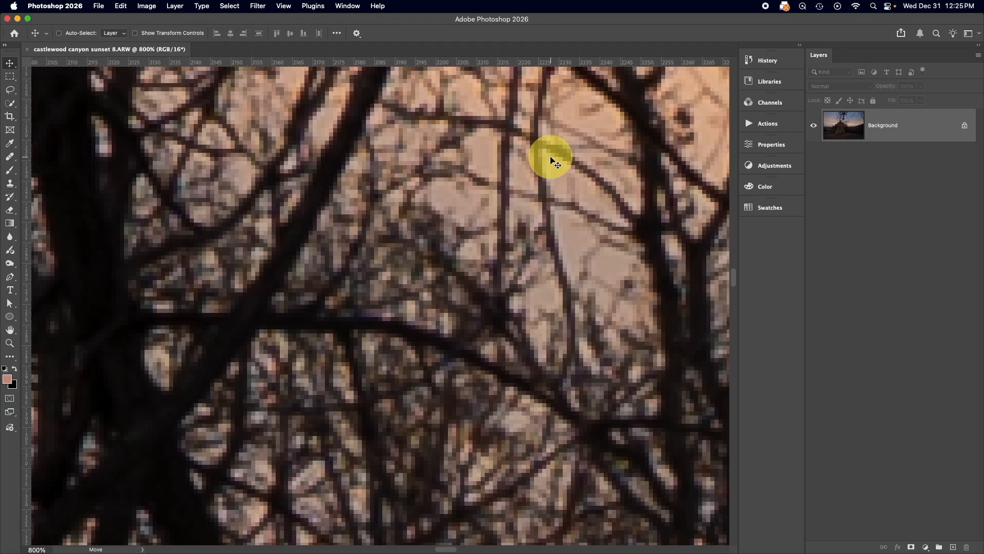
key("super+0")
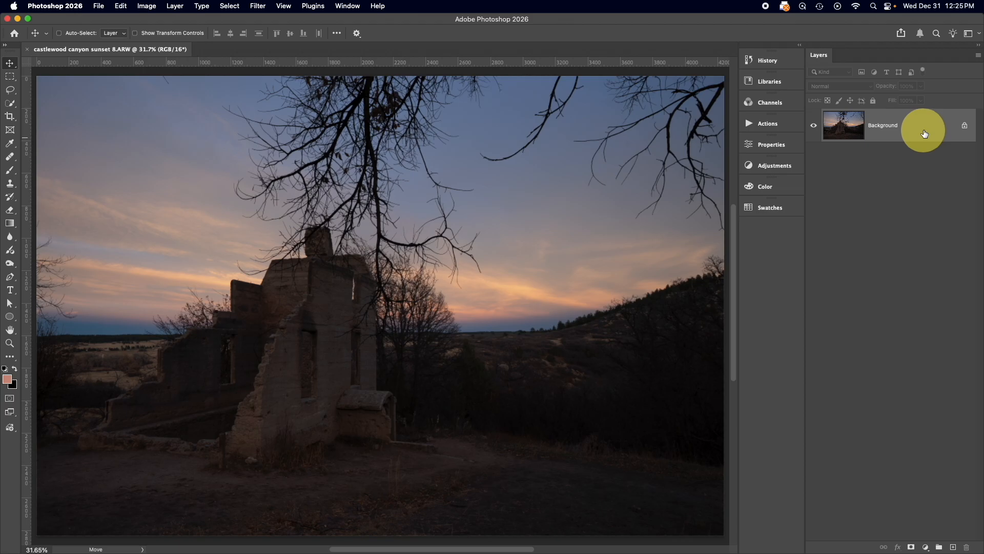
double_click(889, 131)
left_click_drag(542, 246, 578, 190)
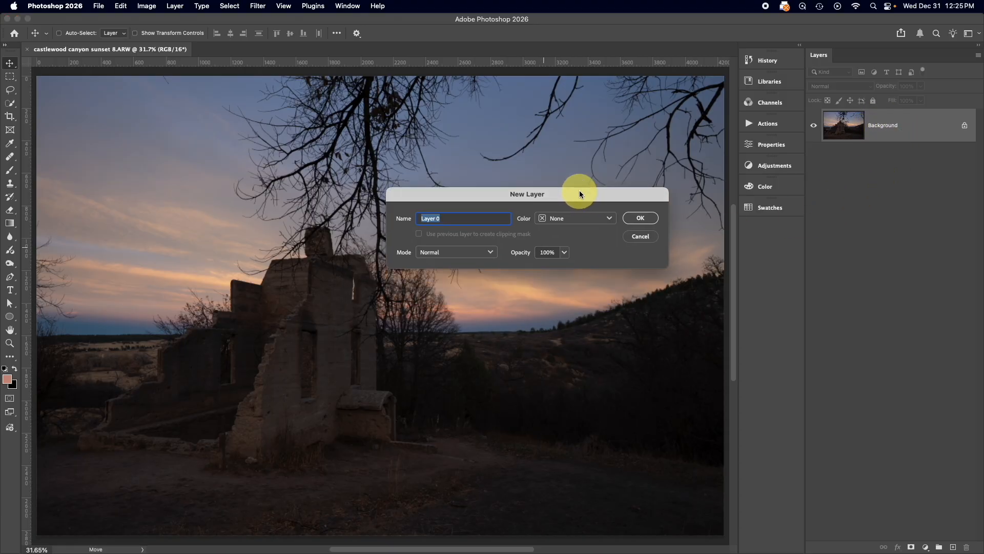
left_click(636, 236)
scroll(635, 233, "right", 1)
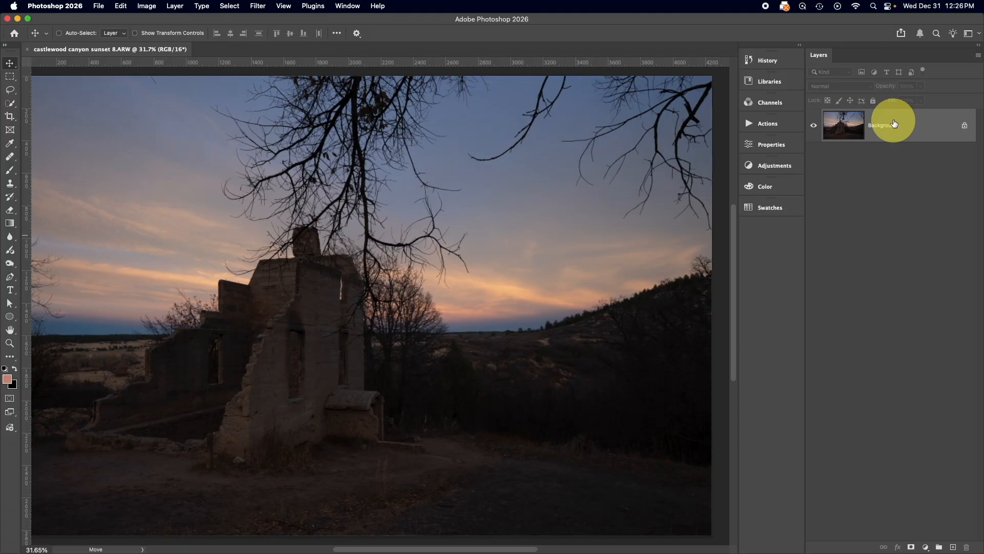
Duplicate the Background layer and hide the original so only the copy is shown
key("super+j")
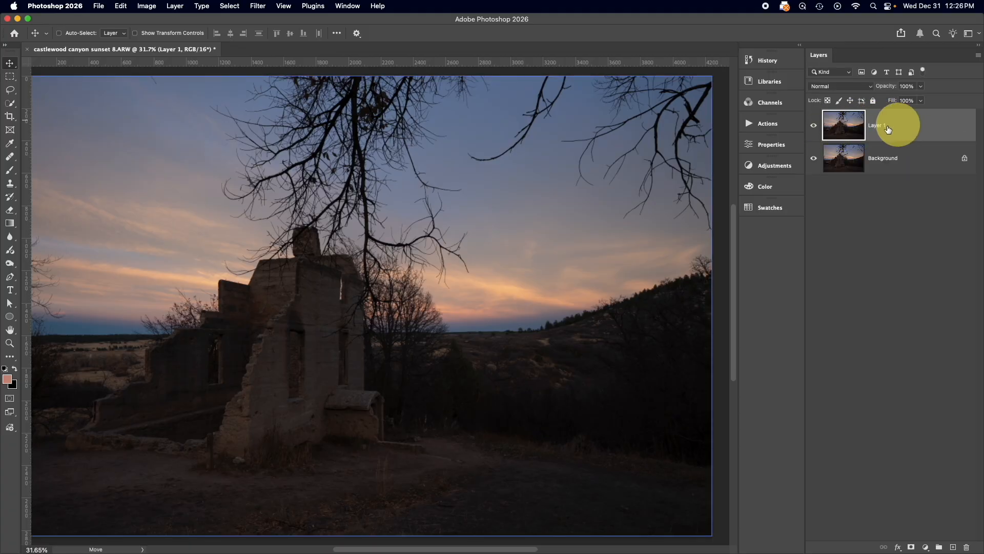
left_click(814, 158)
left_click(815, 128)
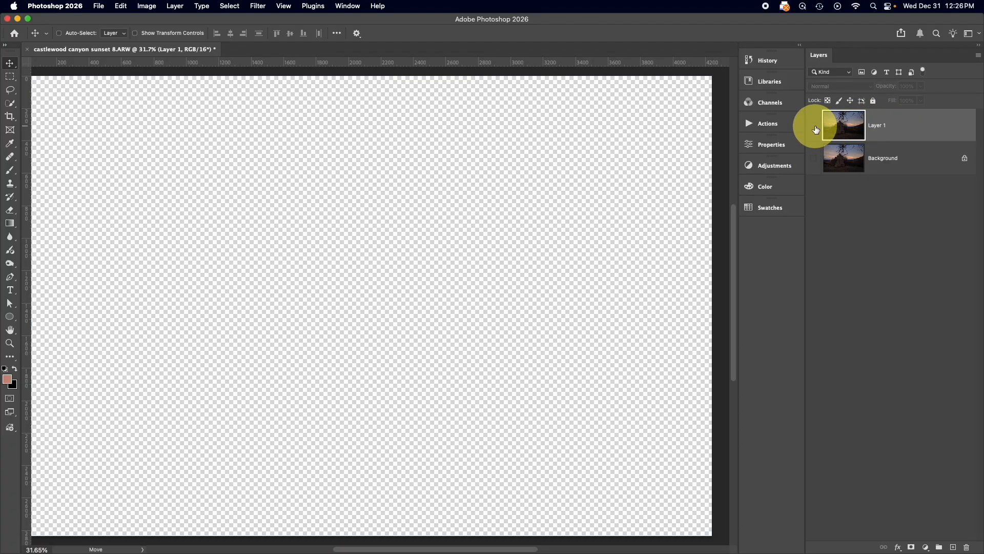
left_click(814, 127)
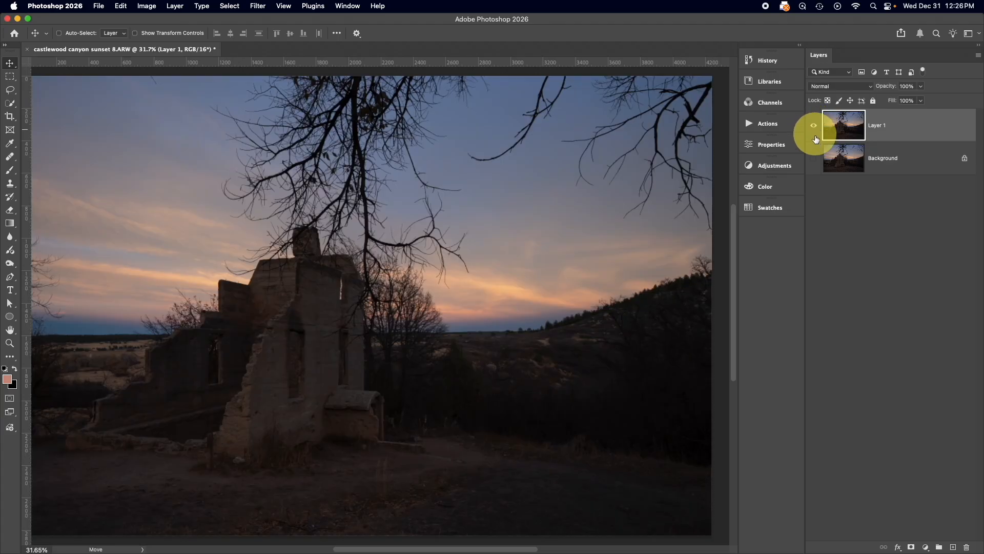
left_click(813, 160)
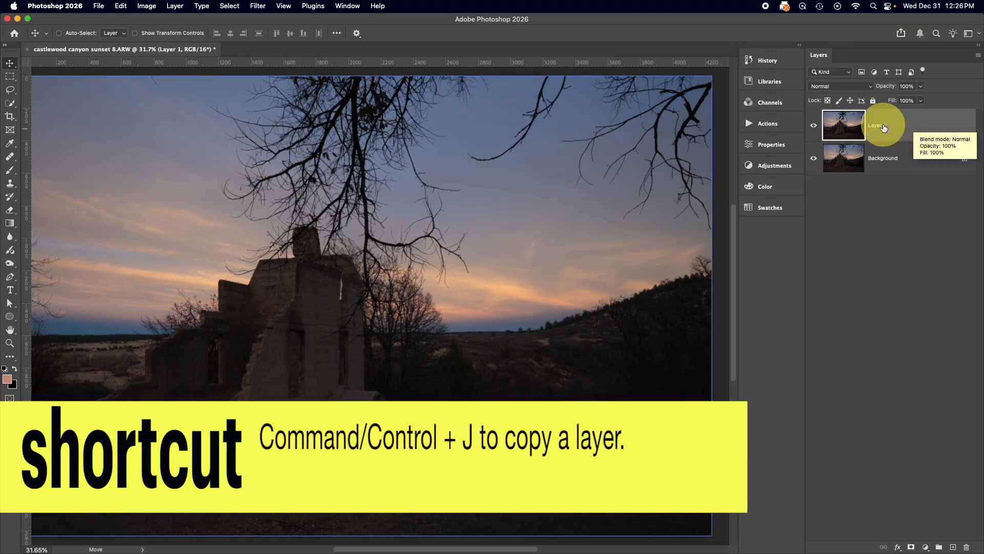
left_click(814, 162)
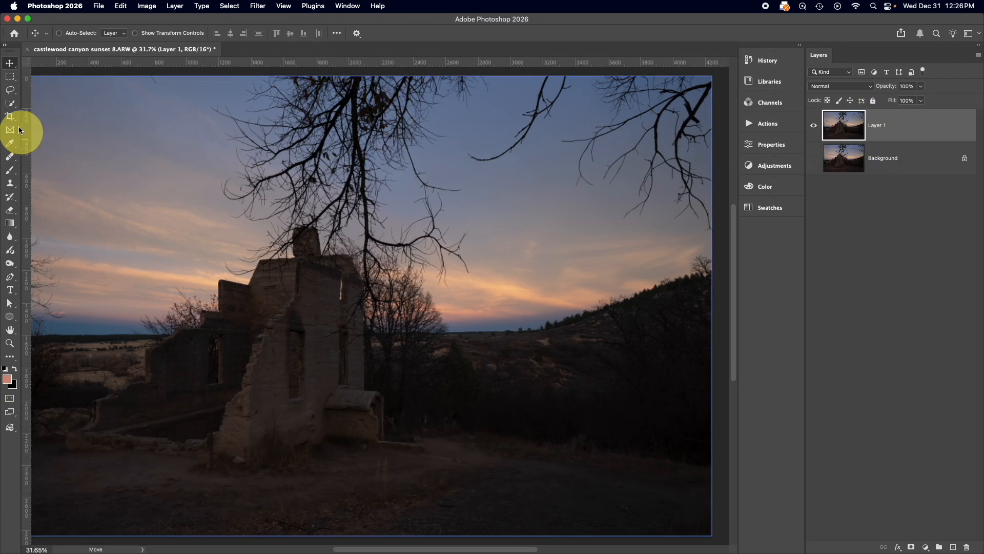
Erase a broad area across the sky and ruins on Layer 1 with a soft Eraser brush of 780 px
scroll(10, 236, "left", 3)
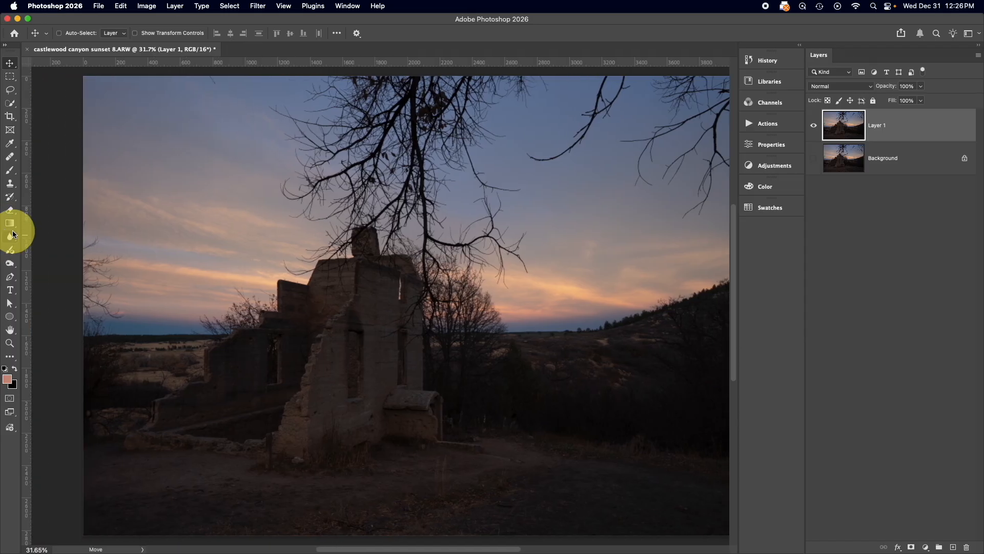
left_click(11, 210)
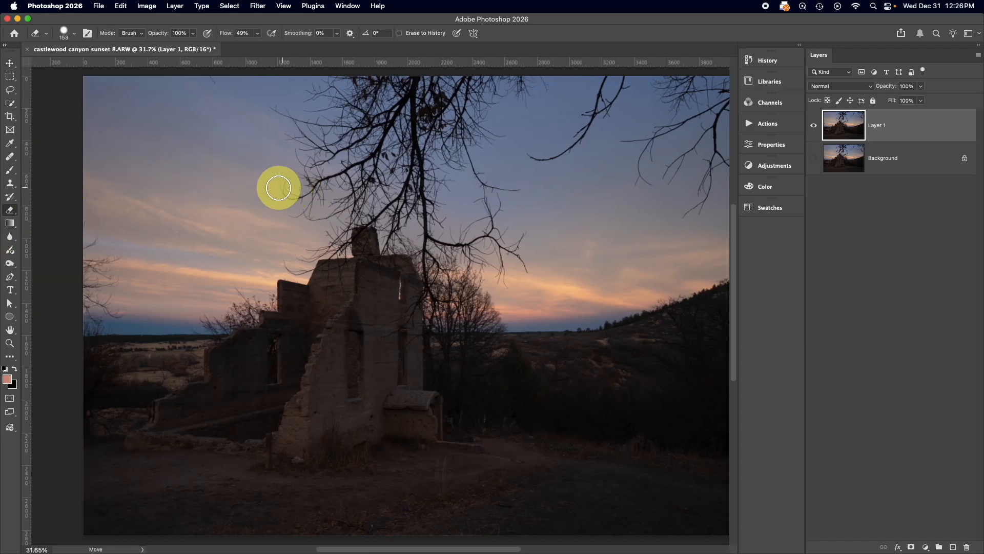
left_click_drag(279, 189, 359, 200)
mouse_move(238, 176)
left_mouse_down()
mouse_move(409, 192)
mouse_move(489, 228)
mouse_move(365, 284)
mouse_move(504, 365)
mouse_move(520, 412)
mouse_move(547, 411)
left_mouse_up()
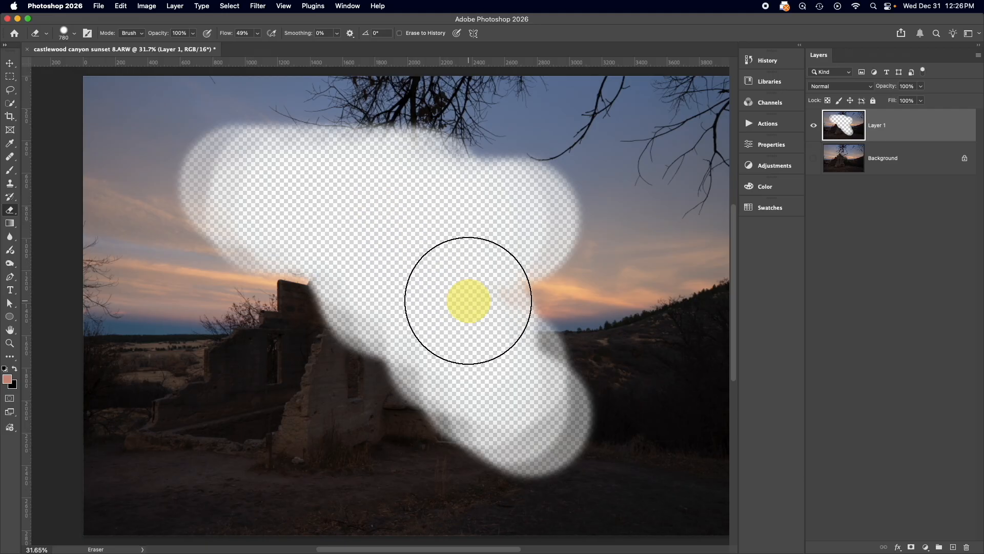
Show the Background layer and hide the partly erased Layer 1
left_click(813, 128)
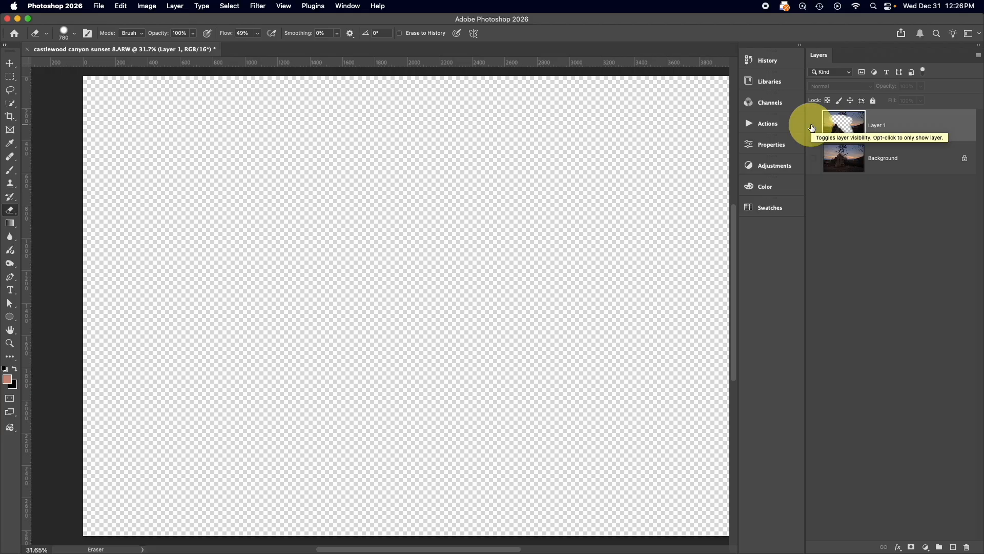
left_click(812, 128)
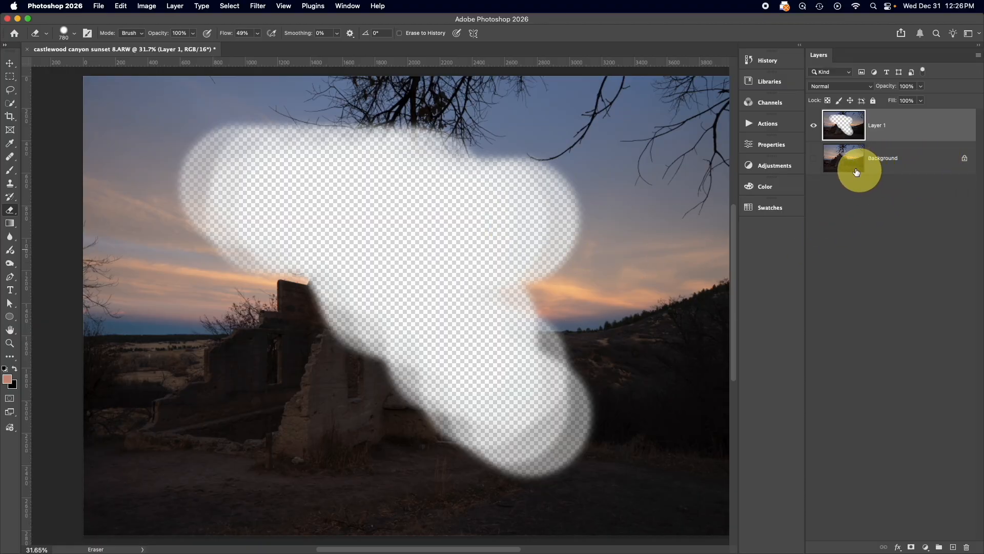
left_click(815, 162)
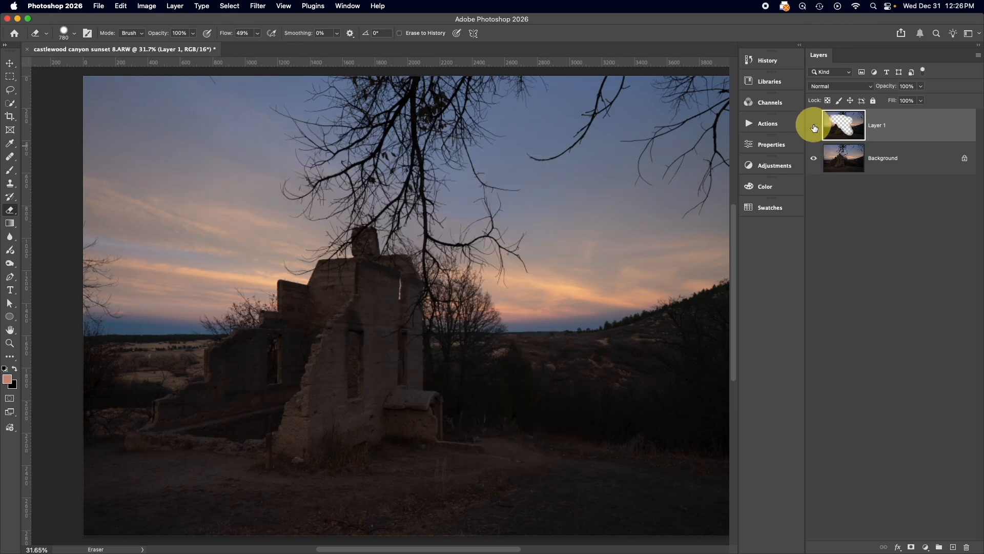
left_click(814, 126)
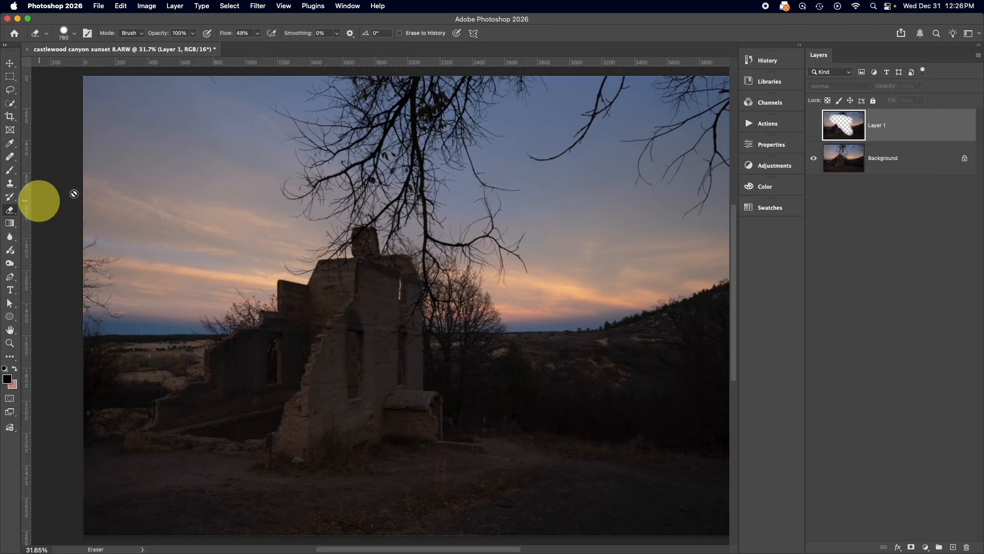
Erase a wide swath across the sky and ruins directly on the Background layer with a 688 px Eraser brush
left_click(931, 158)
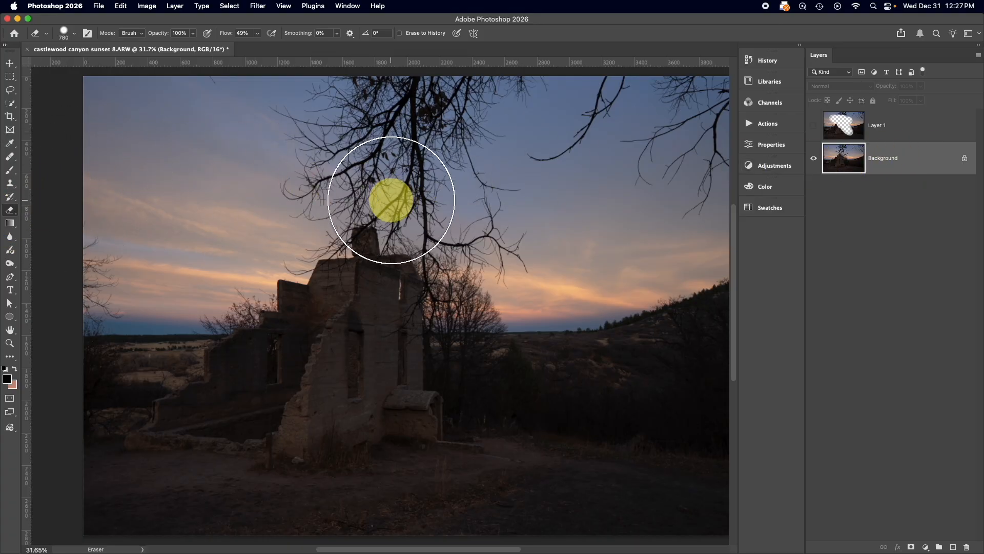
left_click_drag(391, 200, 384, 200, "ctrl+alt")
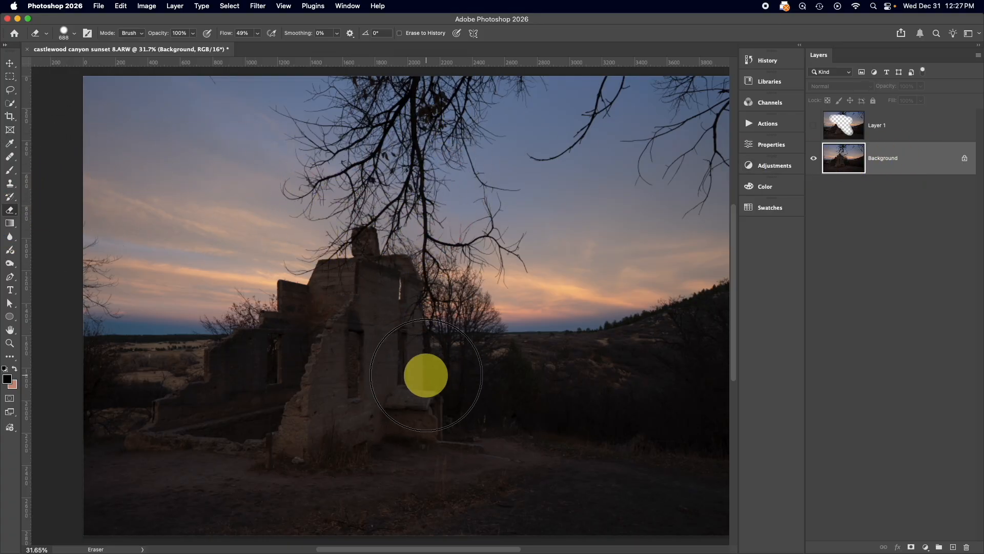
left_click_drag(228, 177, 223, 200)
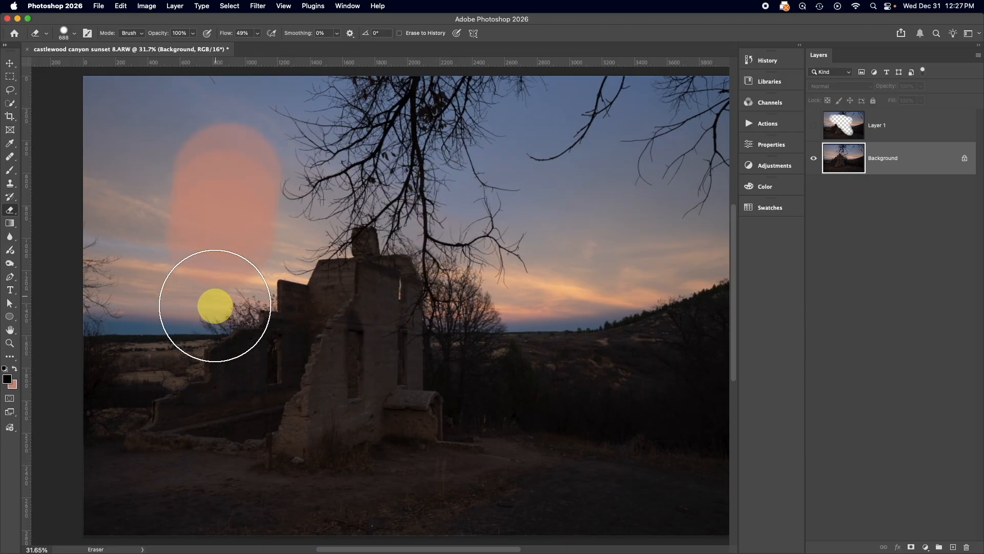
mouse_move(216, 306)
left_mouse_down()
mouse_move(273, 272)
mouse_move(310, 334)
mouse_move(426, 294)
mouse_move(495, 254)
mouse_move(532, 255)
mouse_move(555, 323)
mouse_move(607, 319)
mouse_move(632, 353)
left_mouse_up()
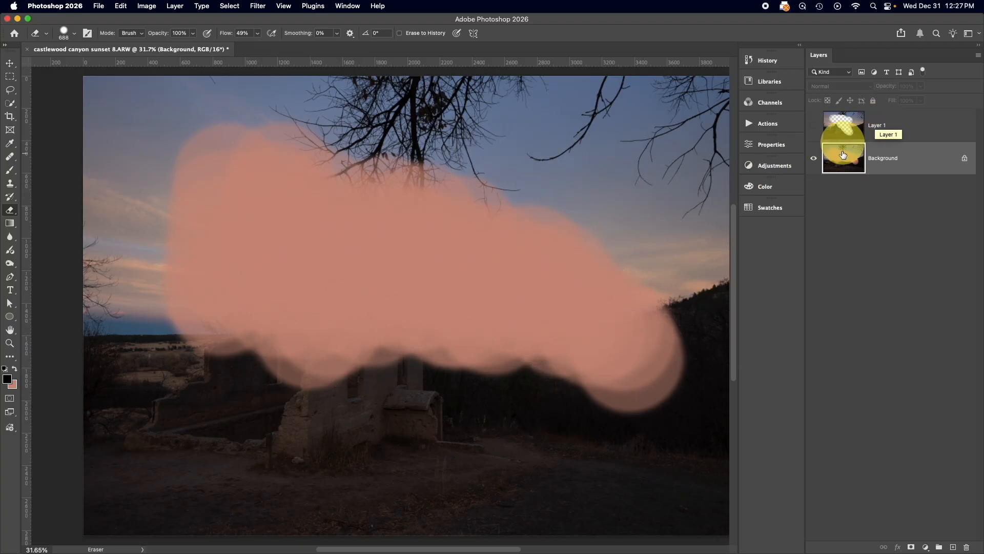
Revert the document to its Open history state and duplicate the Background layer
left_click(767, 60)
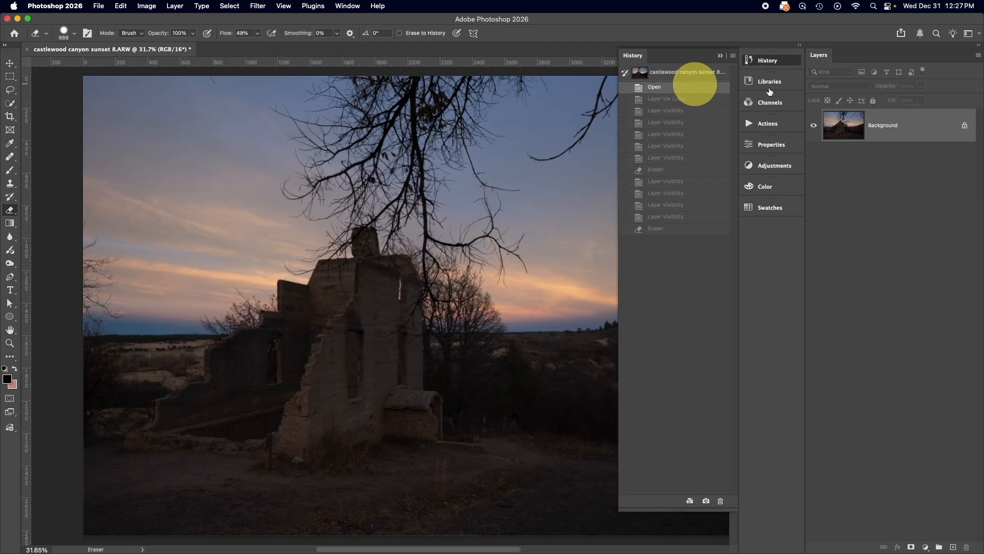
mouse_move(923, 129)
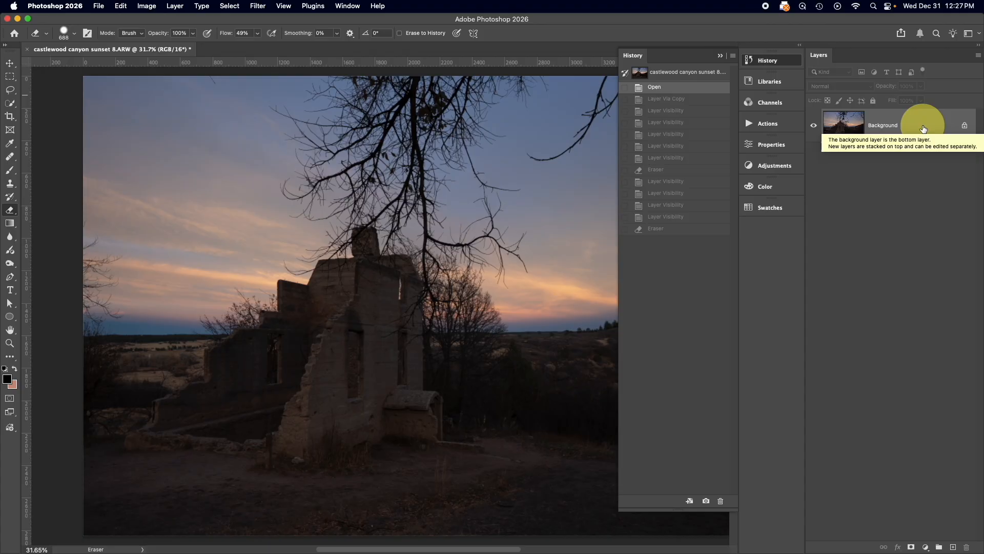
key("super+j")
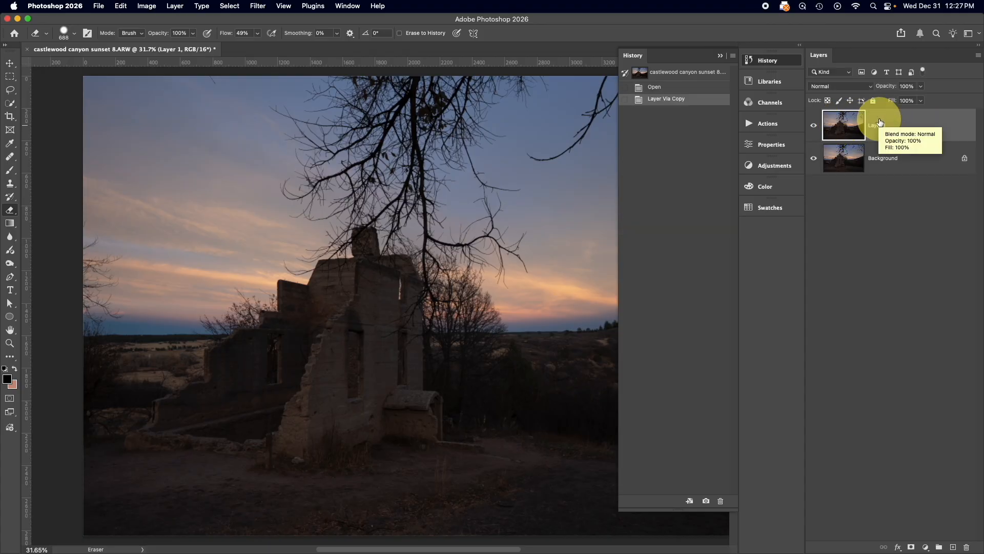
mouse_move(922, 160)
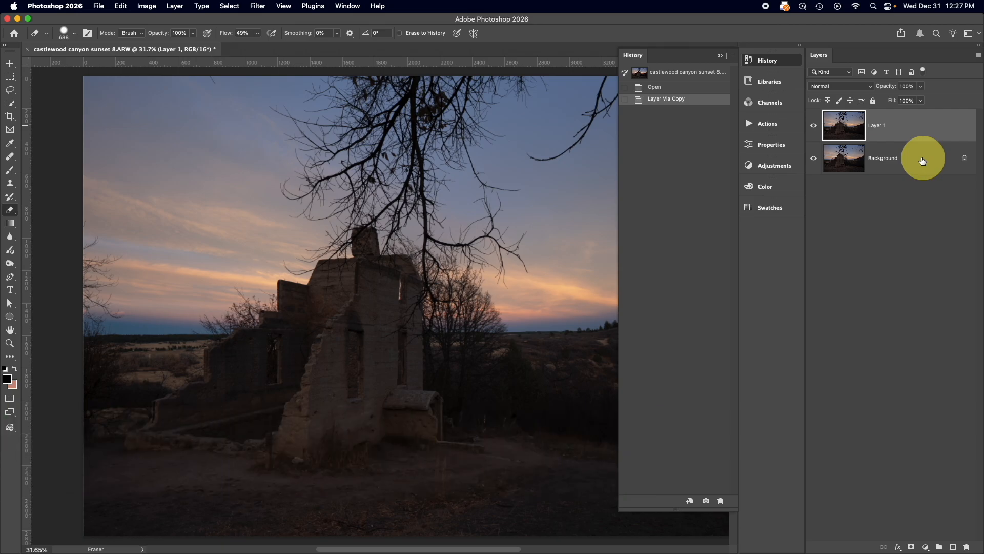
left_click(719, 56)
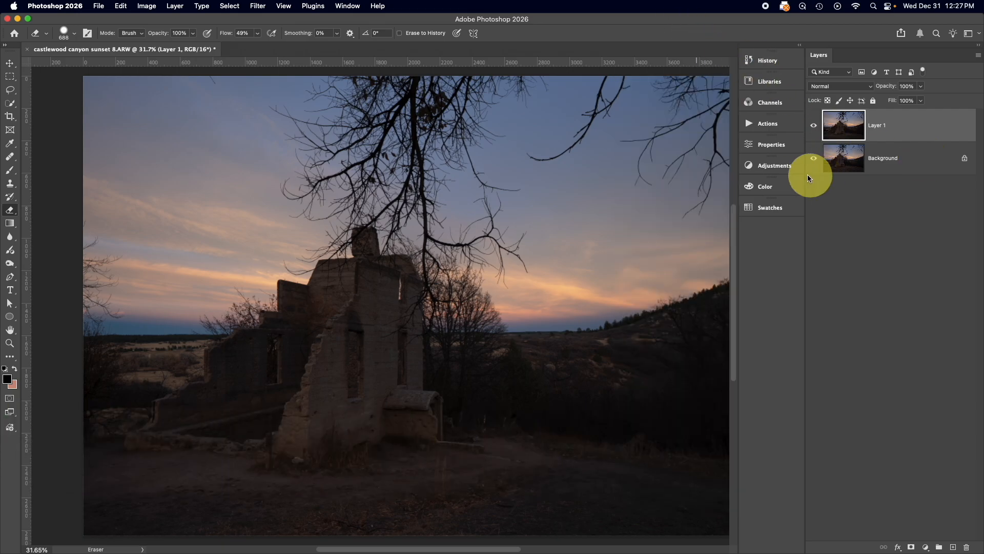
Add a Hue/Saturation adjustment layer above Layer 1 with Saturation set to +61
left_click(773, 166)
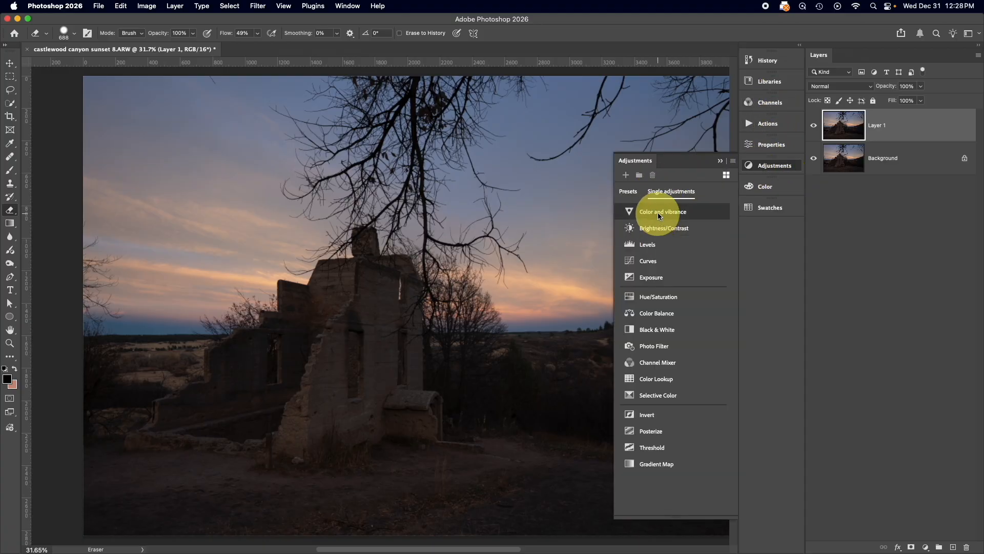
left_click(683, 296)
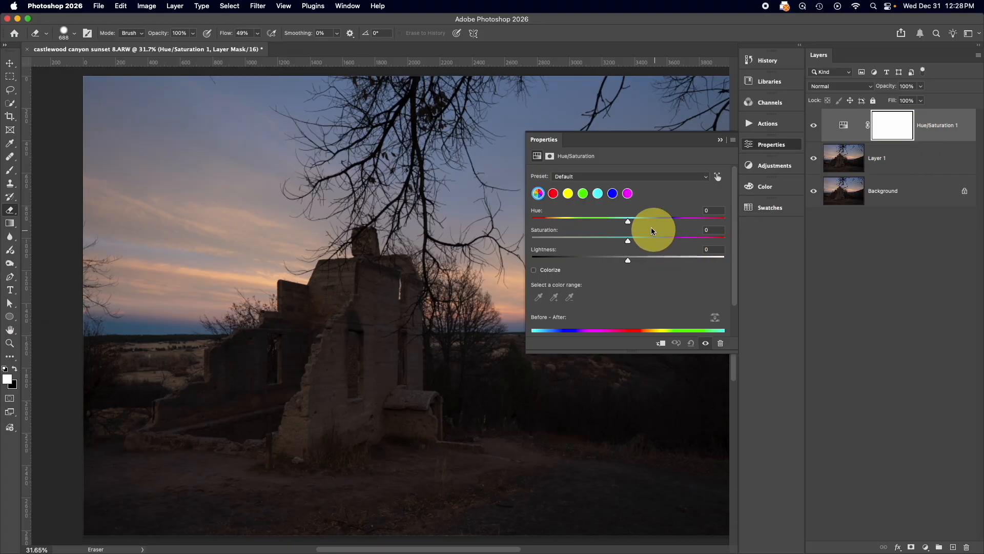
left_click_drag(628, 241, 687, 242)
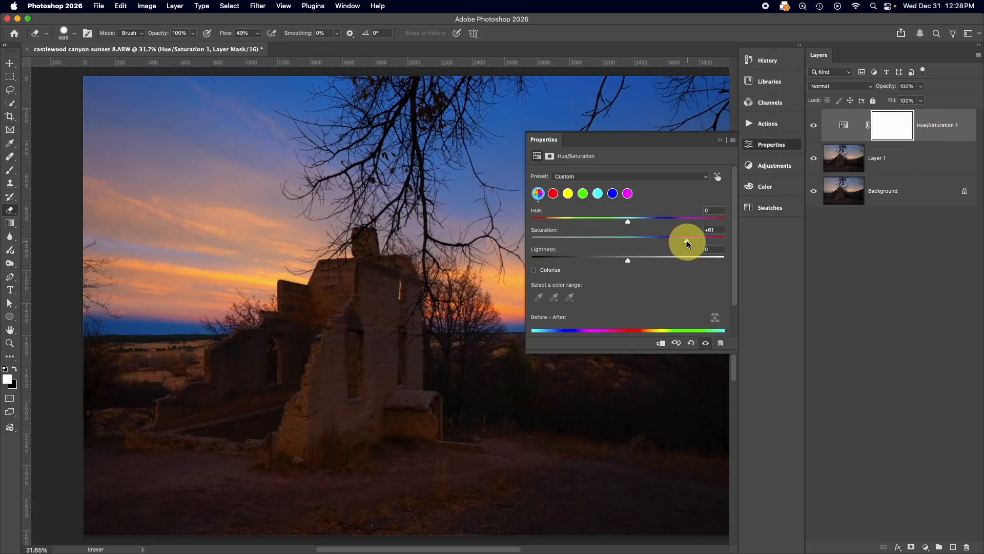
left_click(720, 140)
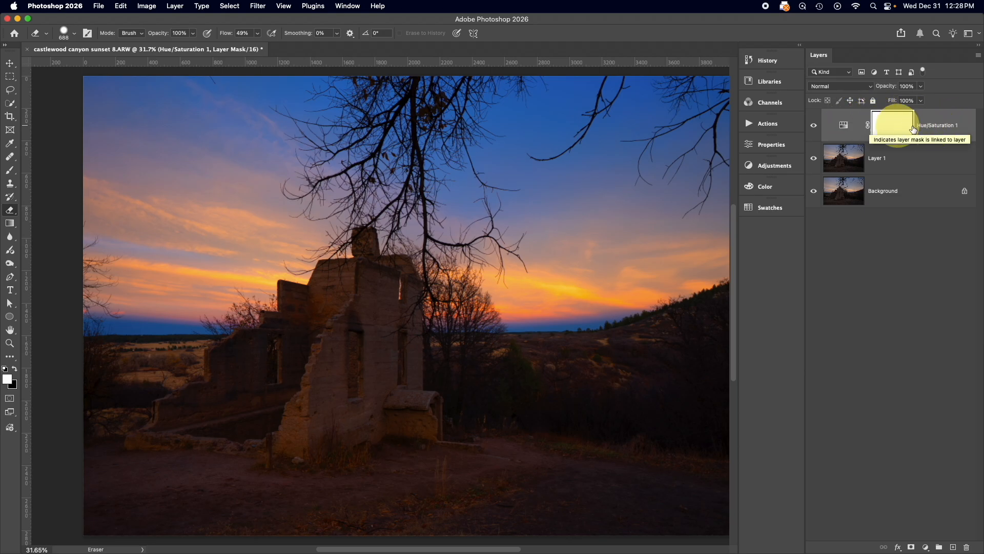
Hide the Hue/Saturation 1 layer and apply a direct Hue/Saturation adjustment with Saturation +35 to Layer 1
left_click(859, 160)
left_click(813, 125)
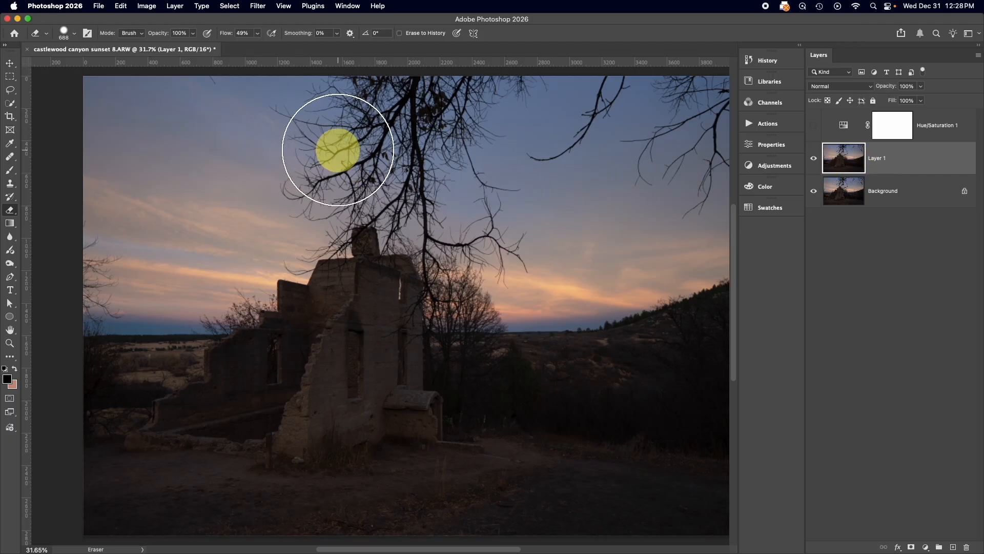
left_click(127, 11)
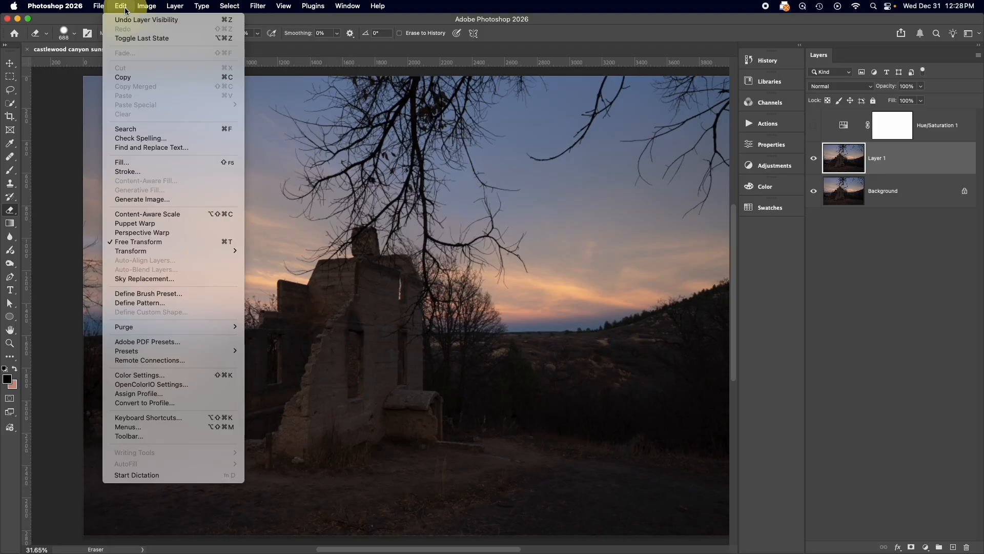
left_click(147, 9)
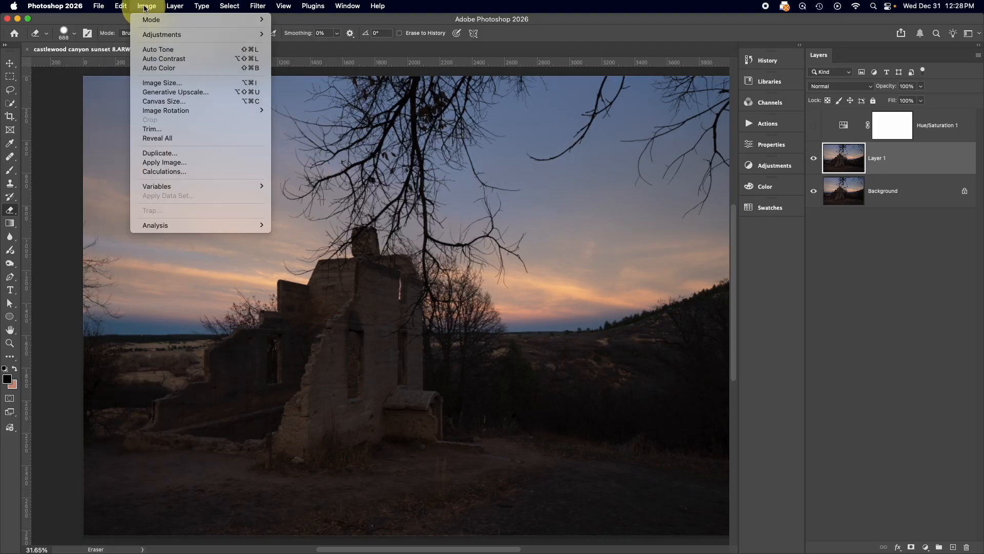
mouse_move(159, 35)
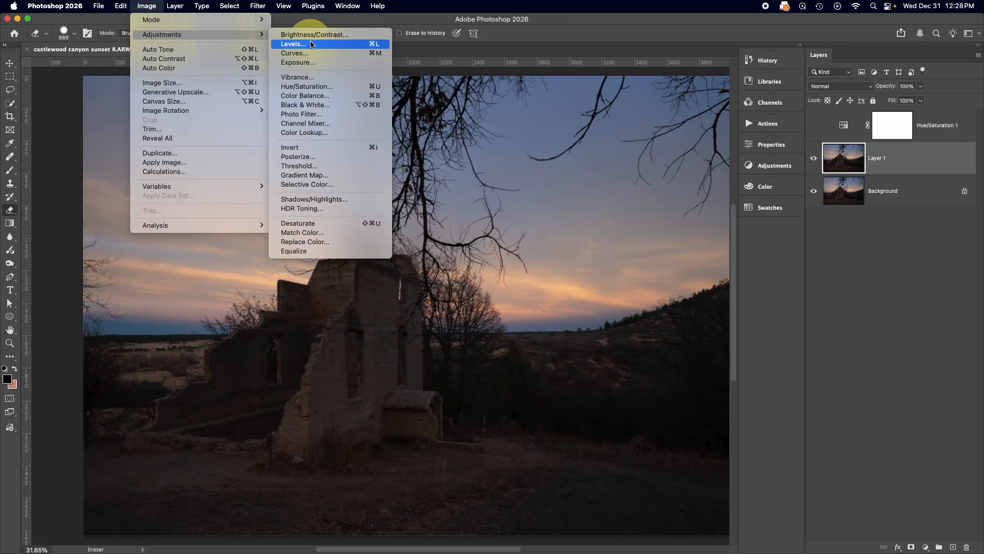
left_click(312, 87)
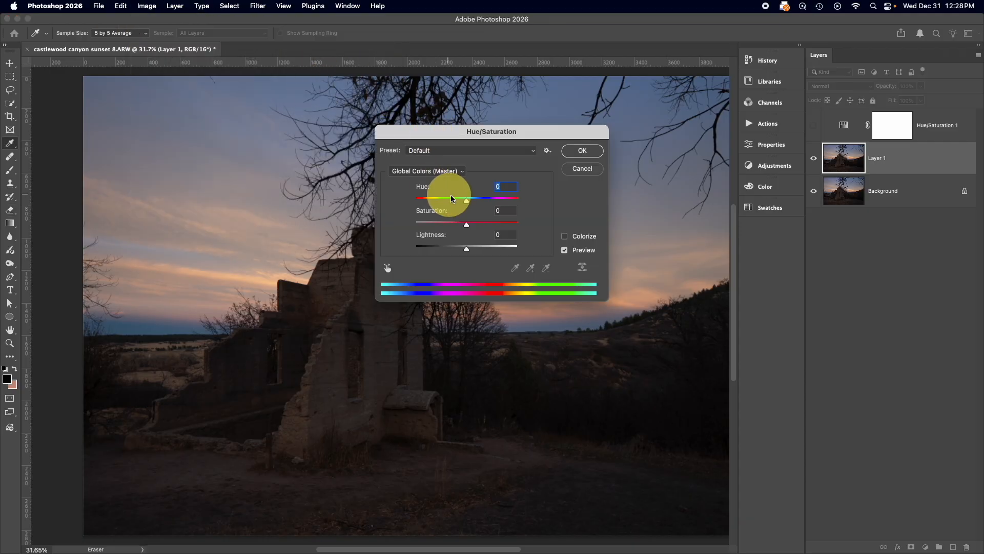
left_click_drag(466, 225, 485, 225)
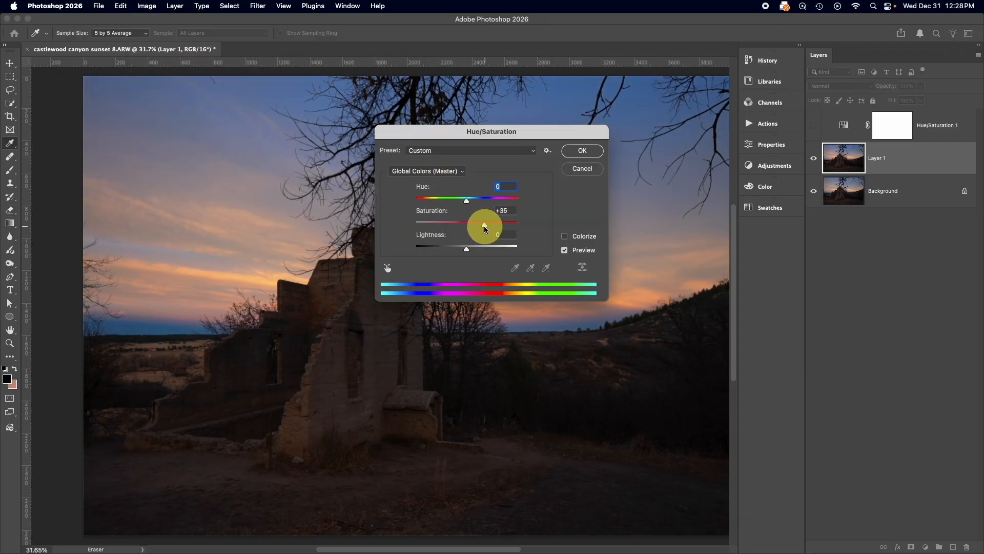
left_click(590, 152)
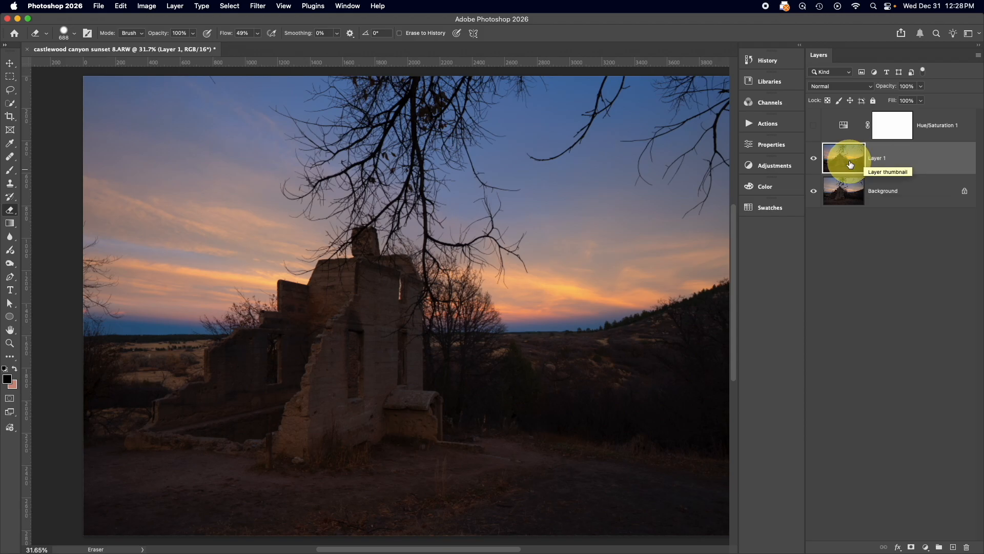
Revert the direct saturation change on Layer 1 through the document history and show the Hue/Saturation 1 layer
left_click(768, 59)
left_click(664, 136)
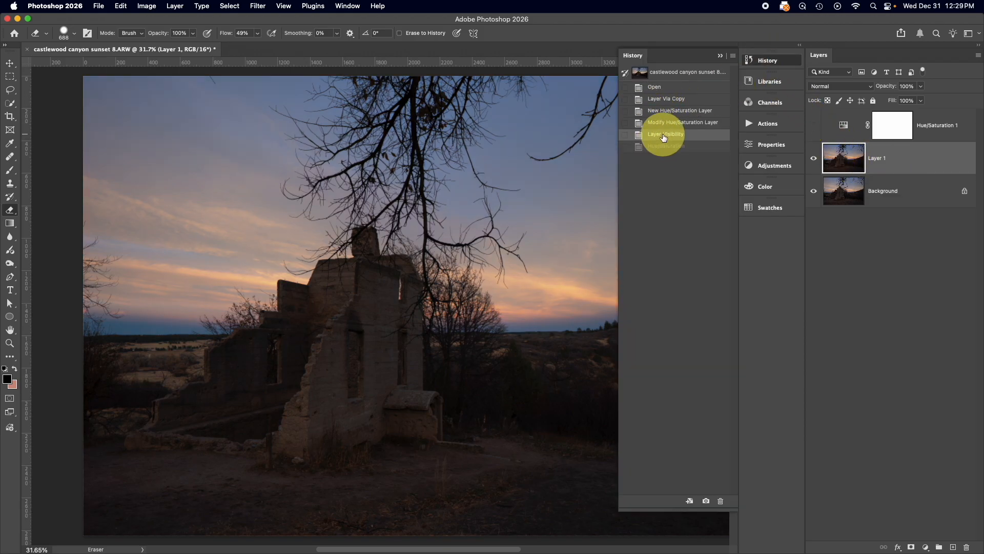
left_click(719, 56)
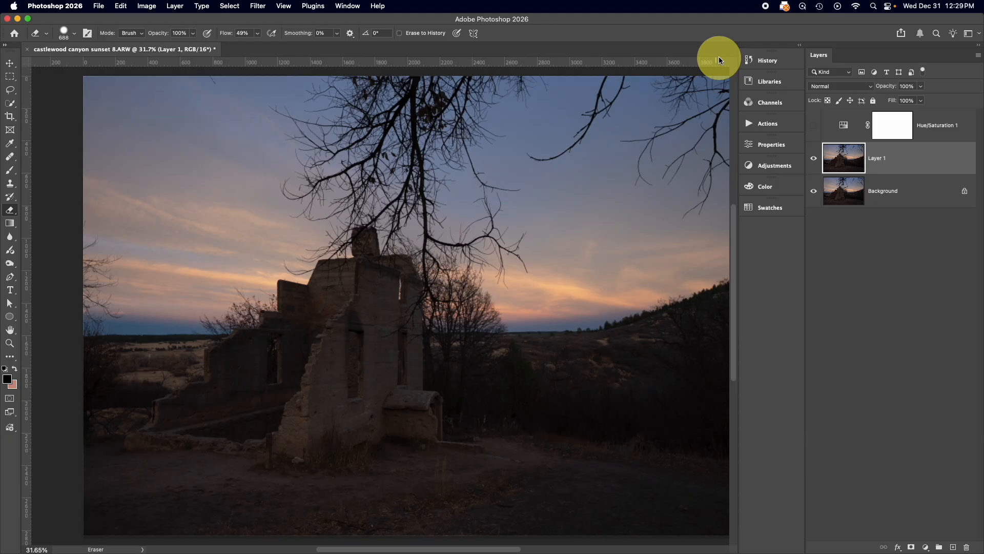
left_click(813, 125)
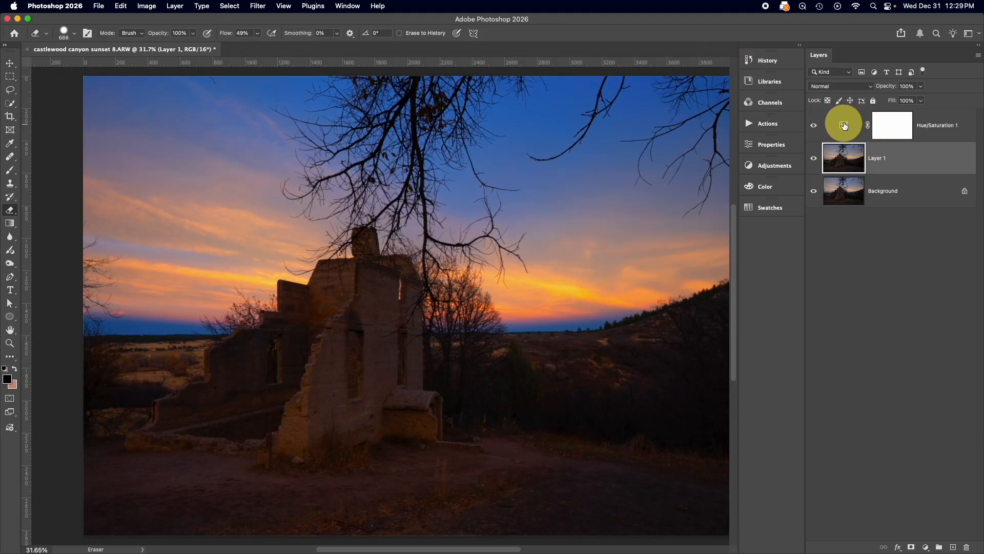
Reopen the Hue/Saturation 1 adjustment layer's settings and set its Saturation to +25
left_click(841, 125)
left_click(764, 146)
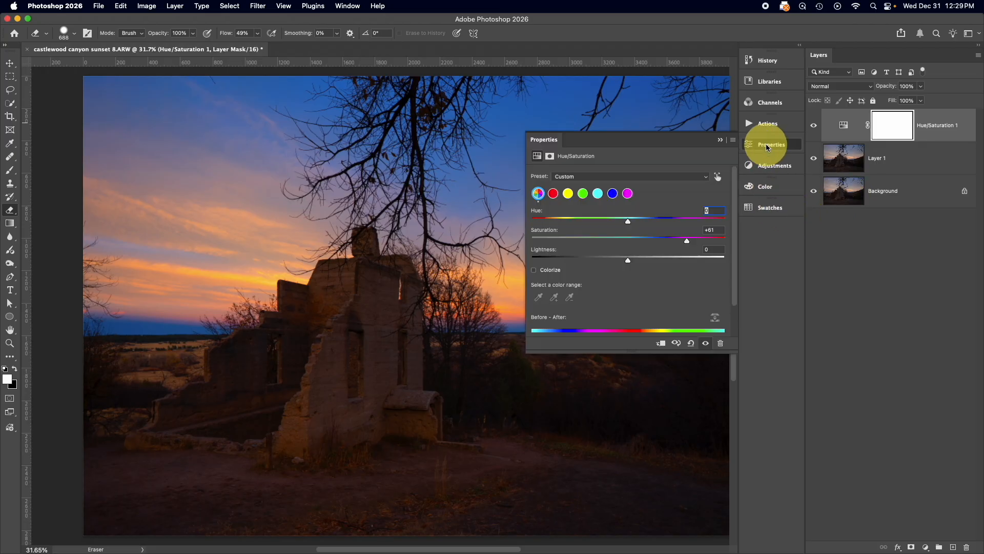
left_click(842, 125)
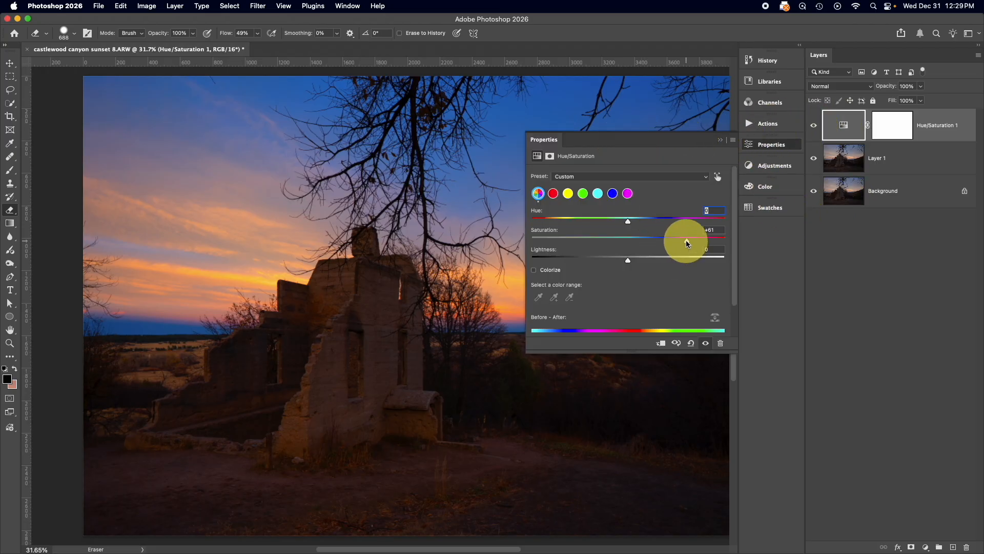
left_click_drag(687, 240, 653, 242)
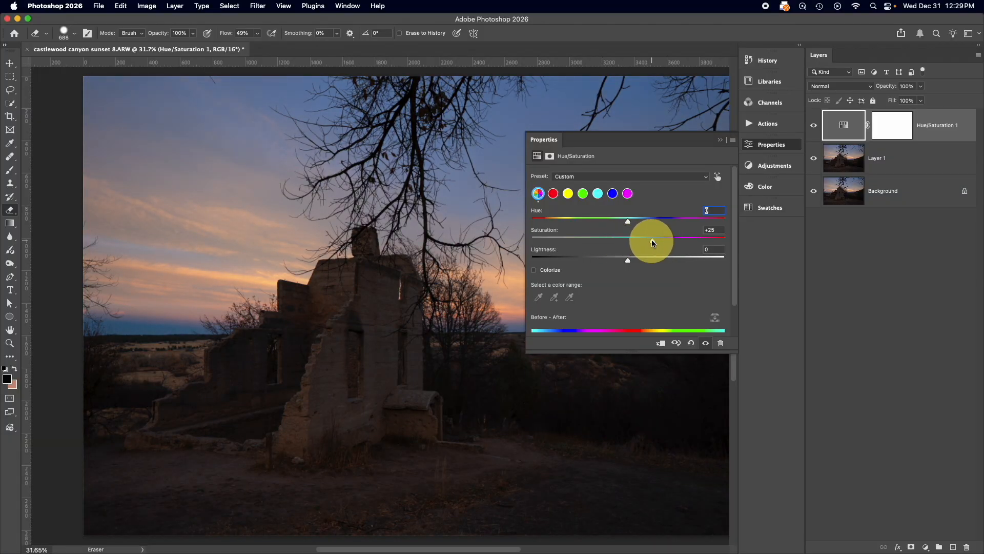
left_click(718, 141)
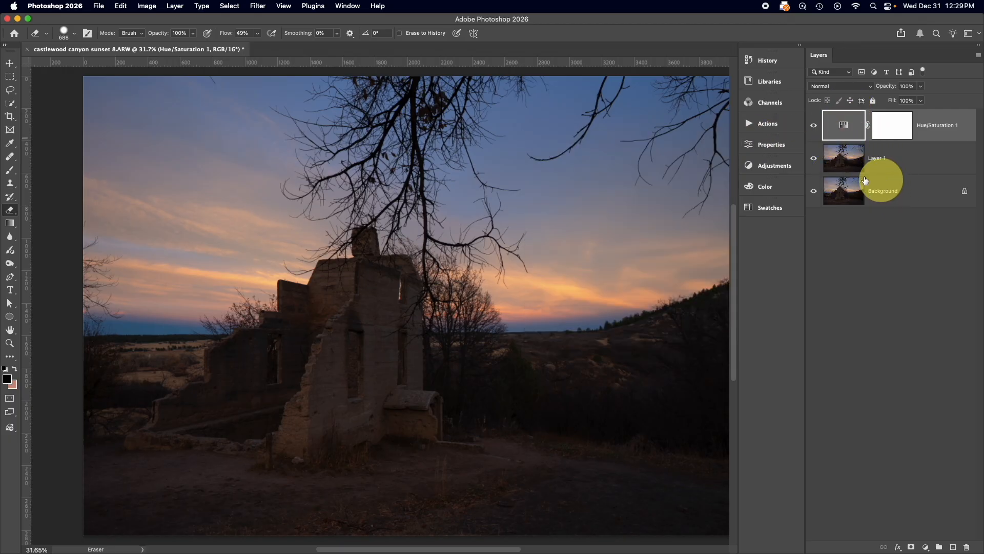
left_click(851, 160)
left_click(148, 6)
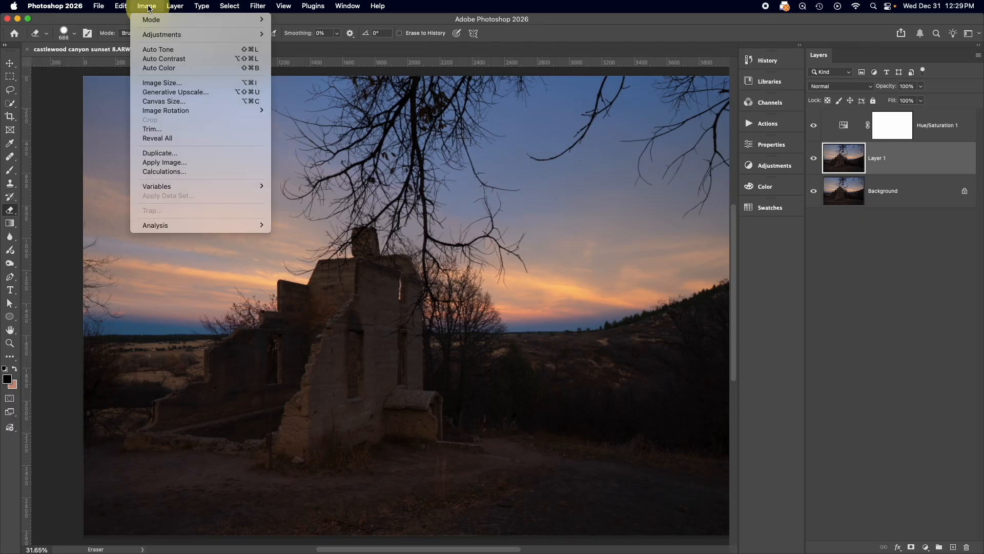
mouse_move(153, 37)
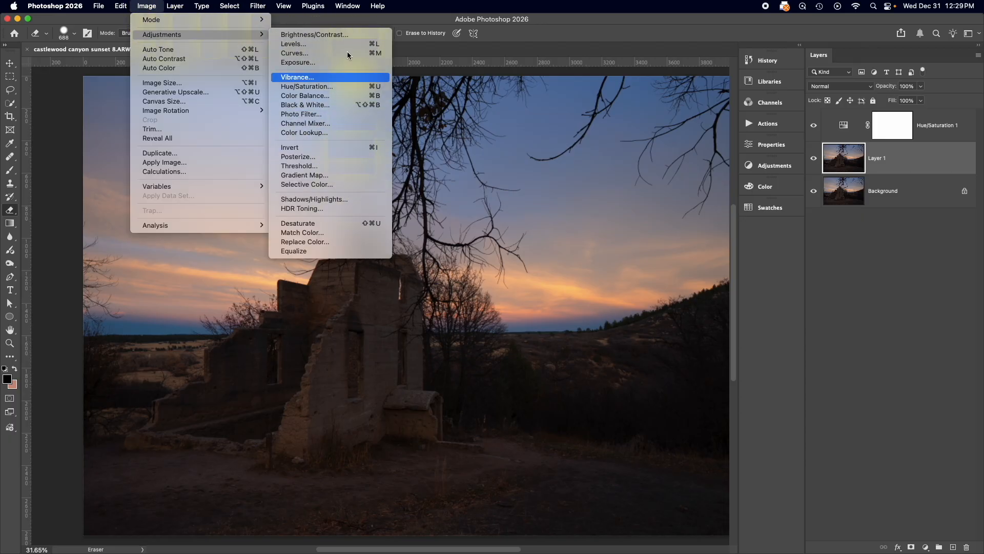
left_click(439, 39)
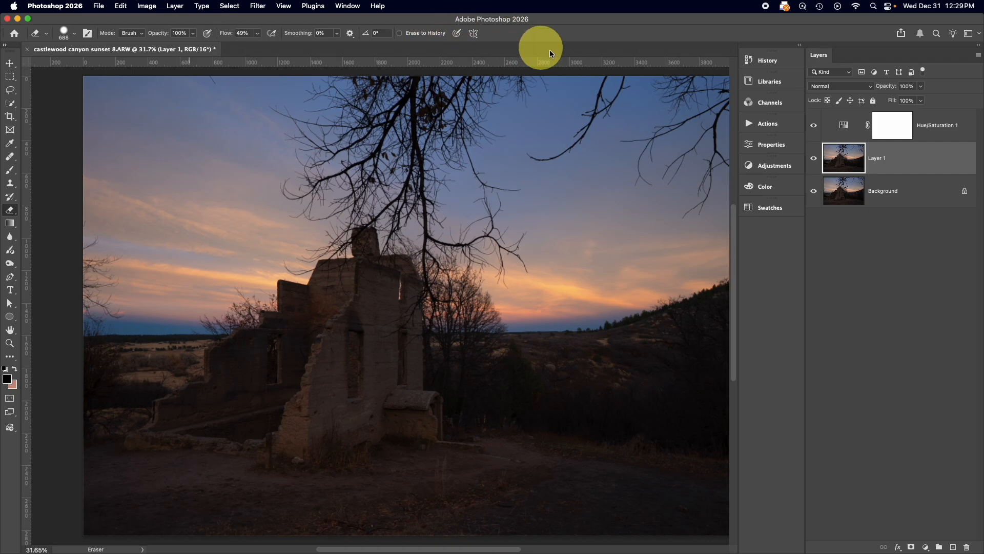
Desaturate the image completely by setting the Hue/Saturation 1 adjustment layer's Saturation to -100
left_click(849, 125)
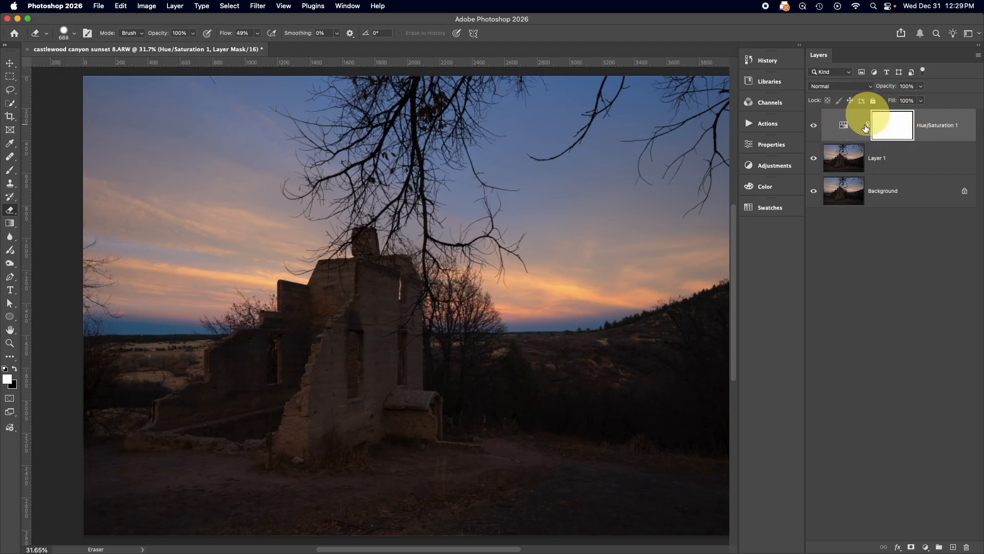
double_click(843, 125)
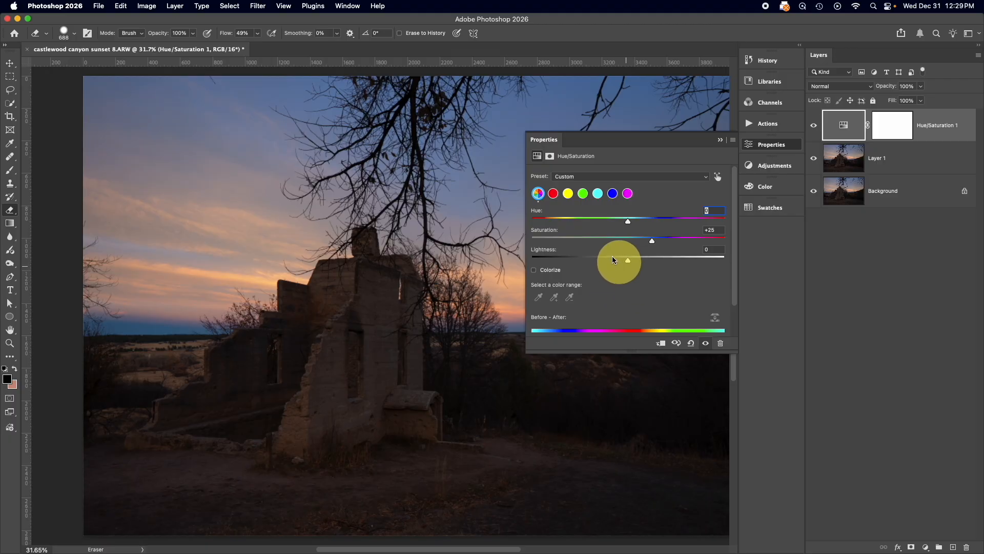
left_click_drag(651, 239, 358, 242)
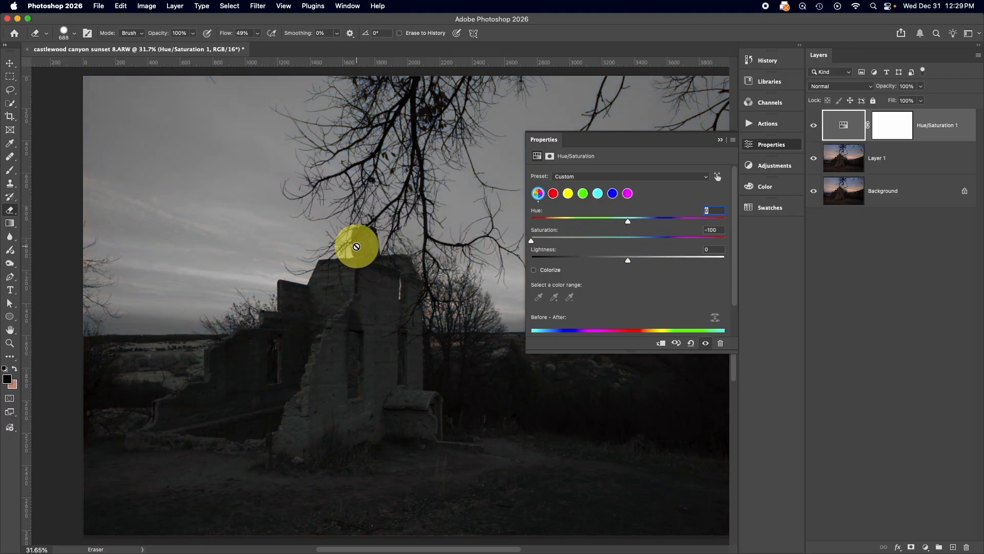
left_click(720, 139)
Try a reduced opacity on the Hue/Saturation 1 layer and return it to 100%
left_click_drag(885, 87, 867, 88)
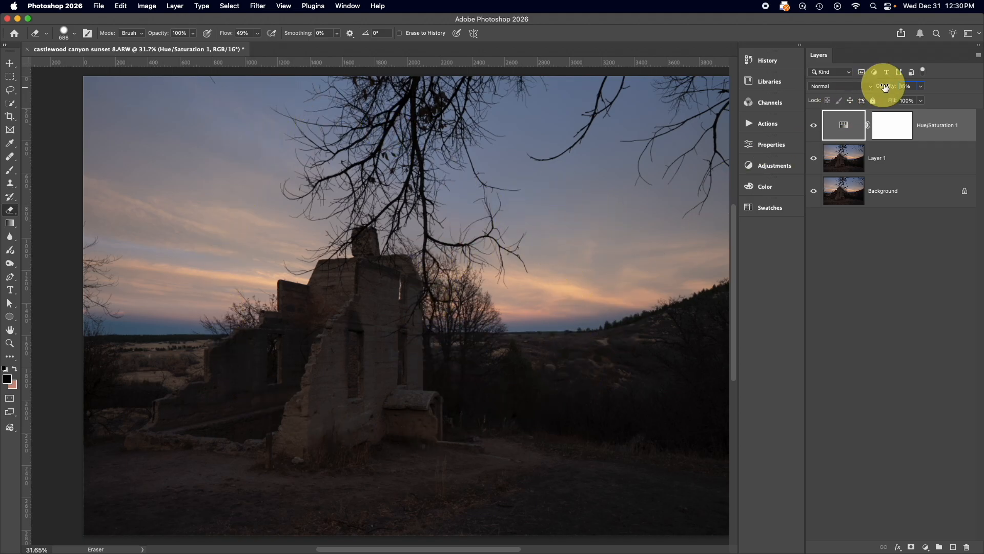
left_click_drag(882, 87, 927, 97)
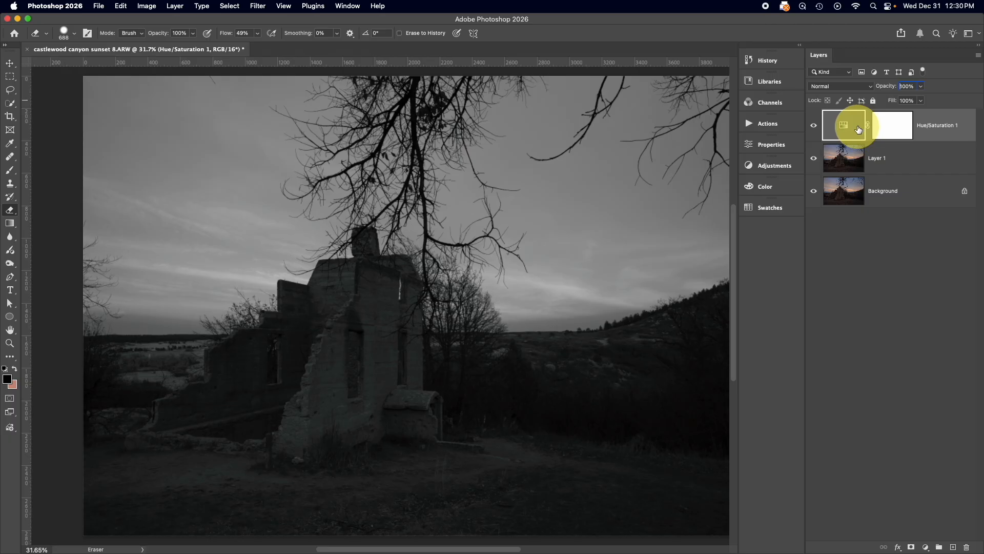
Paint black on the Hue/Saturation 1 layer mask with a 496 px Brush over the left sky and the ruins
left_click(878, 122)
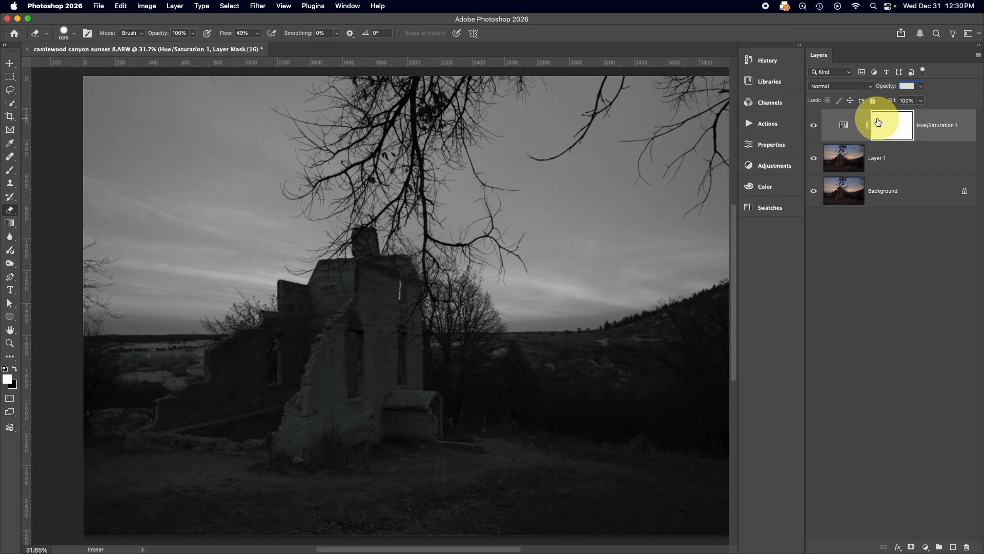
key("b")
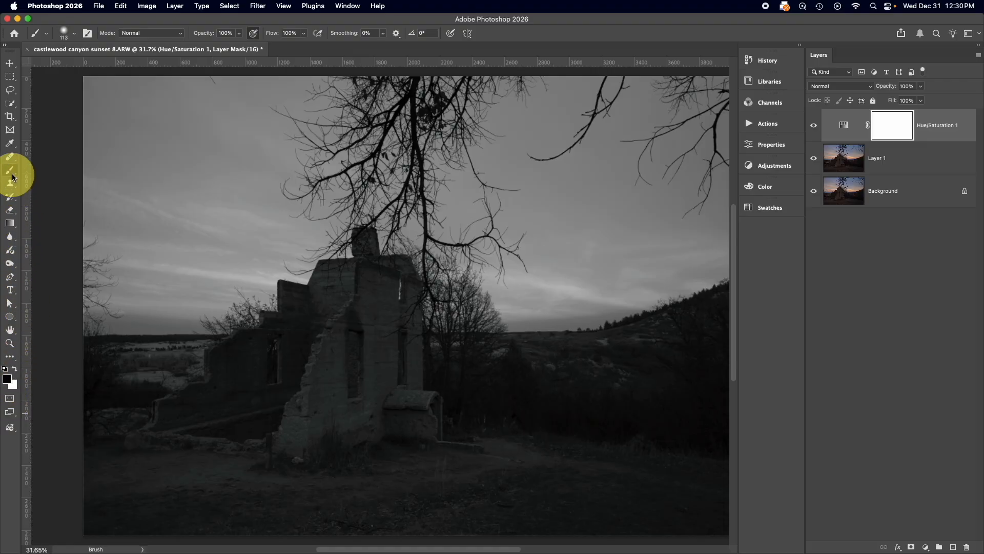
mouse_move(12, 176)
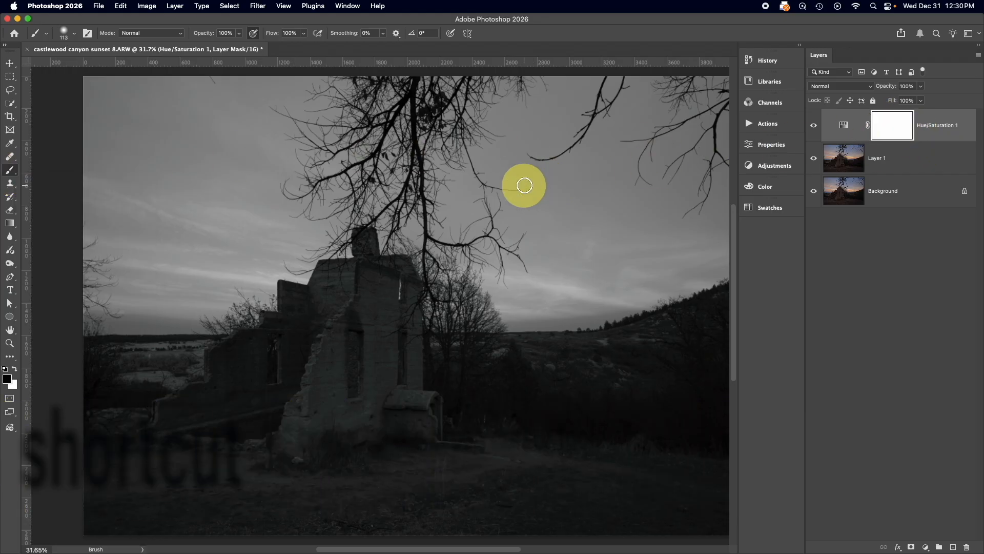
left_click_drag(521, 184, 556, 185)
mouse_move(182, 121)
left_mouse_down()
mouse_move(246, 174)
mouse_move(185, 204)
mouse_move(316, 262)
mouse_move(306, 291)
mouse_move(210, 343)
mouse_move(309, 443)
mouse_move(379, 402)
left_mouse_up()
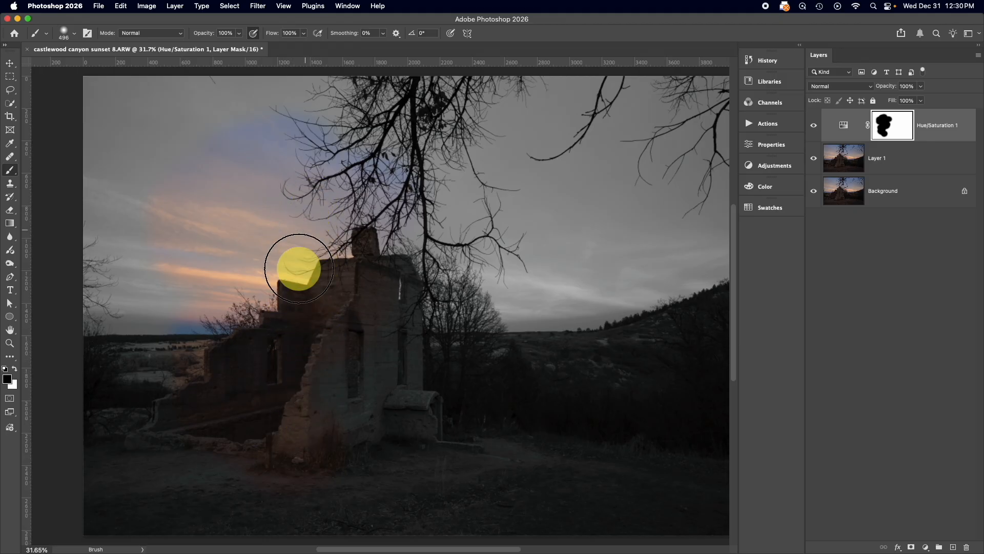
left_click_drag(191, 139, 338, 146)
mouse_move(370, 303)
left_mouse_down()
mouse_move(334, 256)
mouse_move(280, 268)
mouse_move(264, 237)
left_mouse_up()
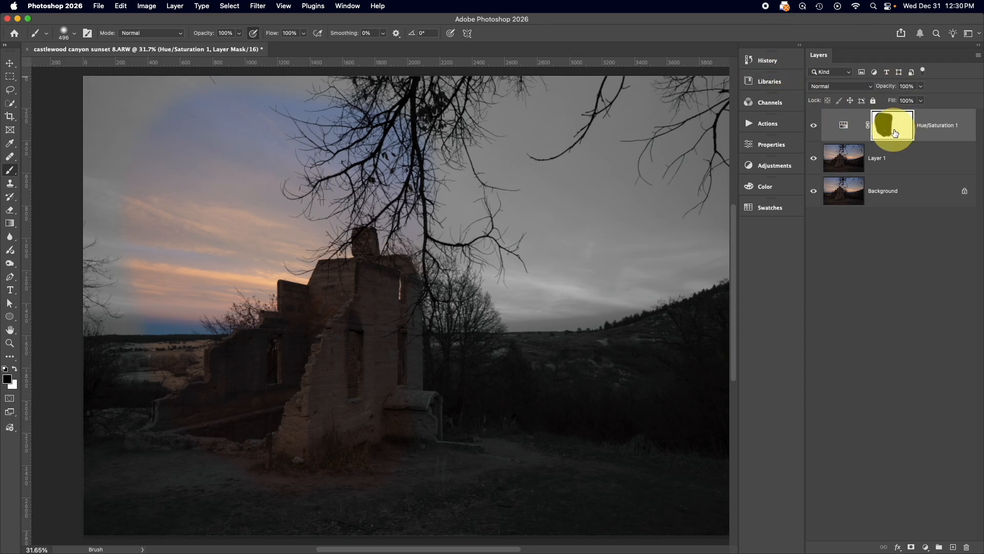
left_click(838, 86)
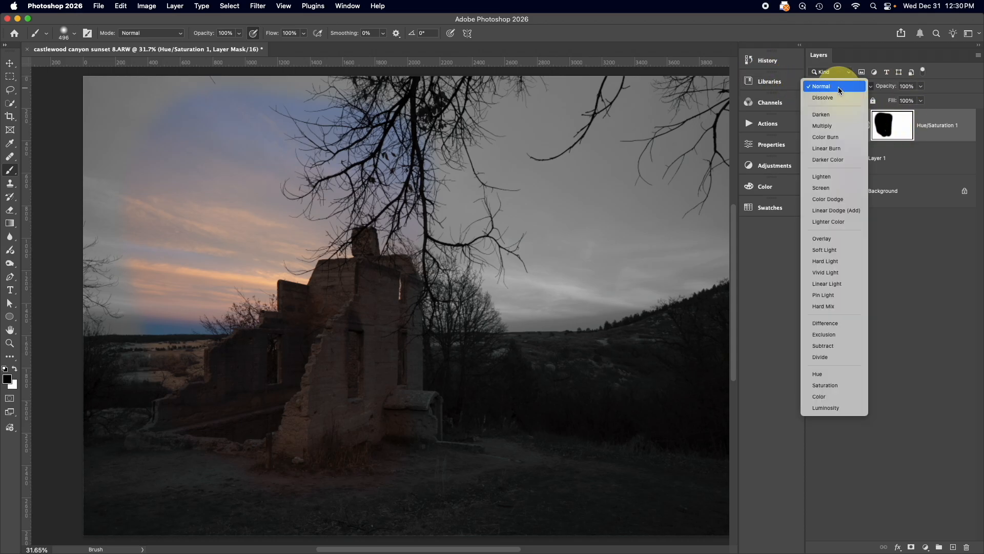
left_click(838, 87)
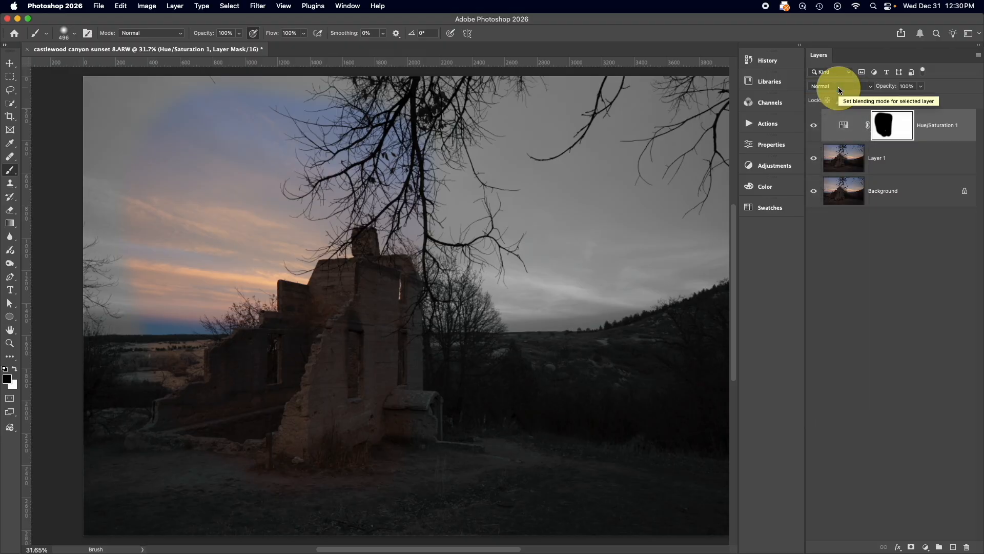
Preview Blend If on the Hue/Saturation 1 layer with the Underlying Layer black point at 120, and discard the style changes
double_click(957, 116)
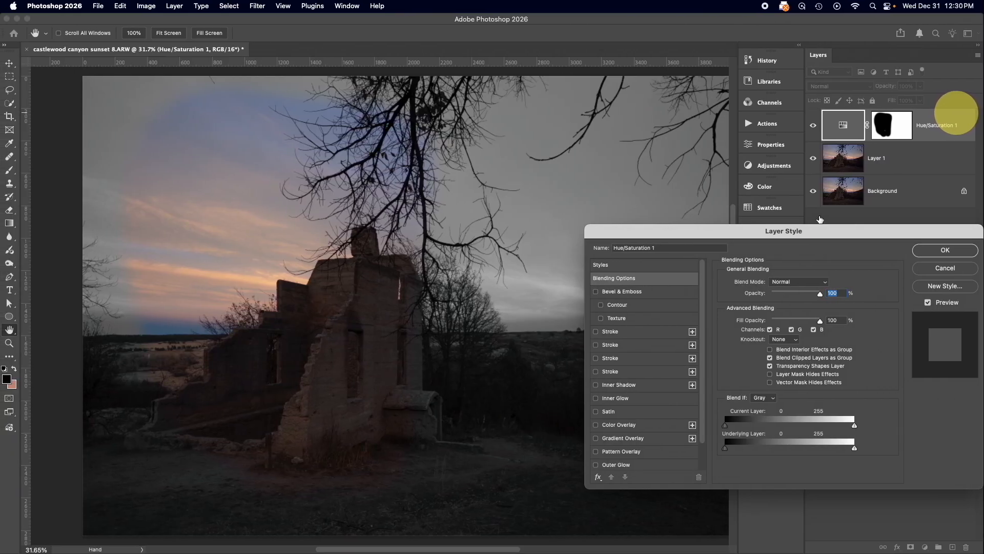
left_click_drag(777, 229, 532, 167)
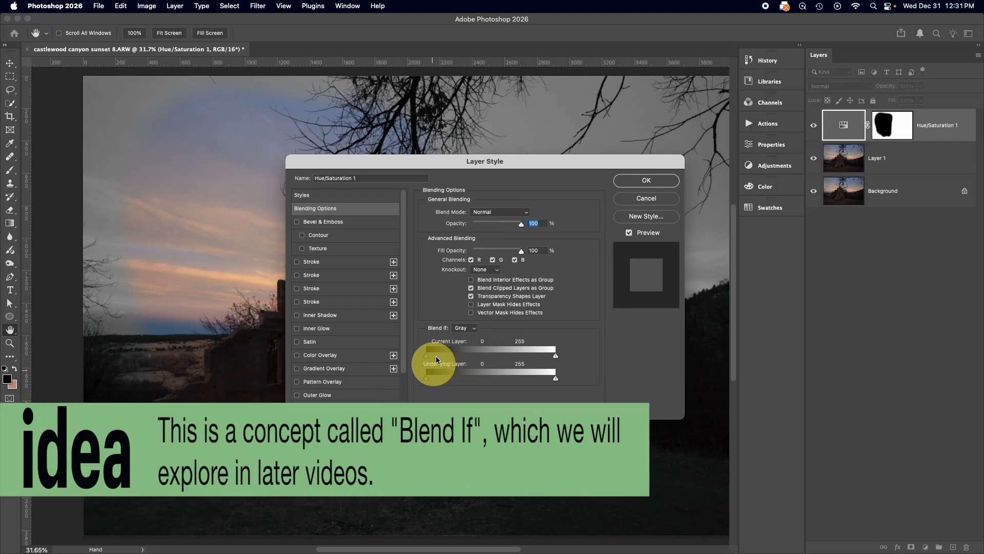
left_click_drag(427, 380, 486, 378)
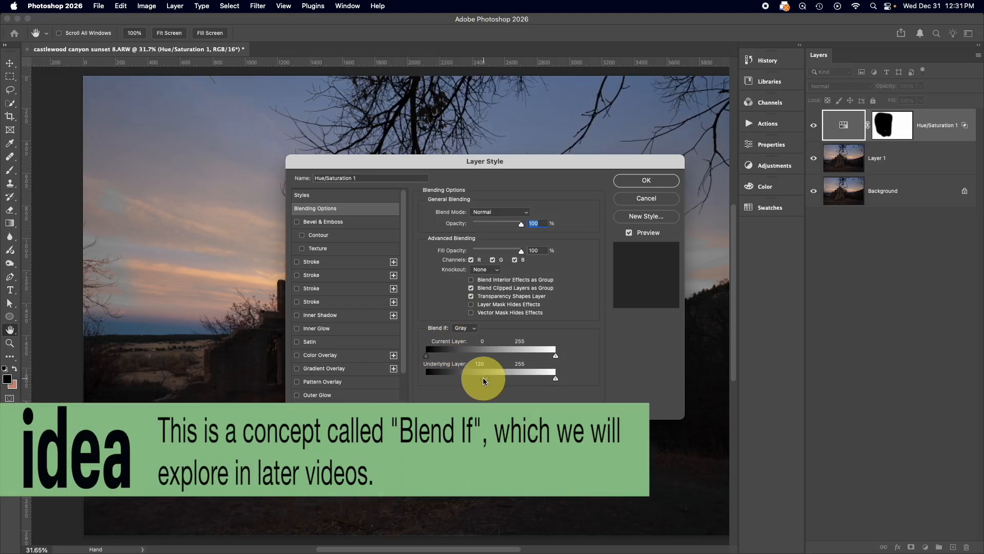
left_click_drag(564, 160, 693, 170)
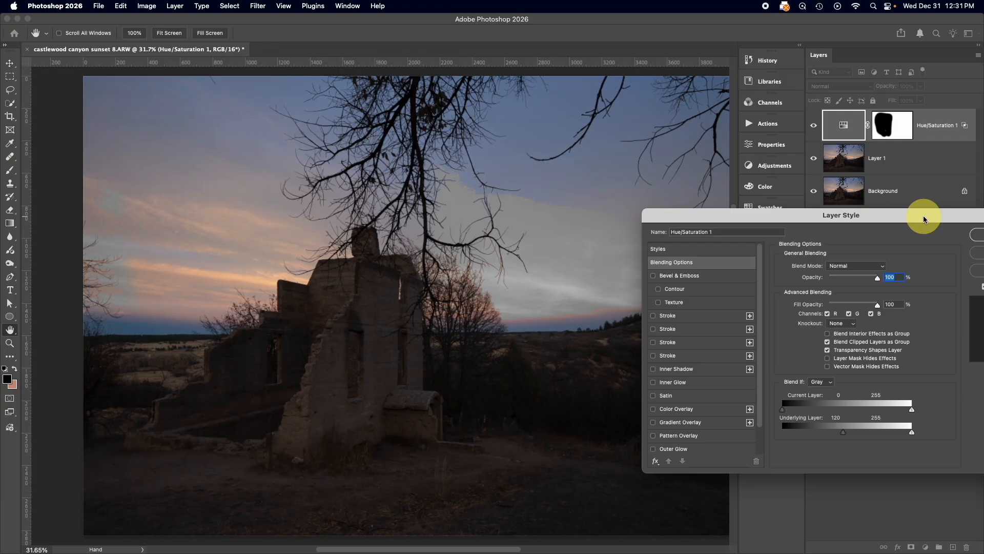
left_click_drag(923, 214, 684, 109)
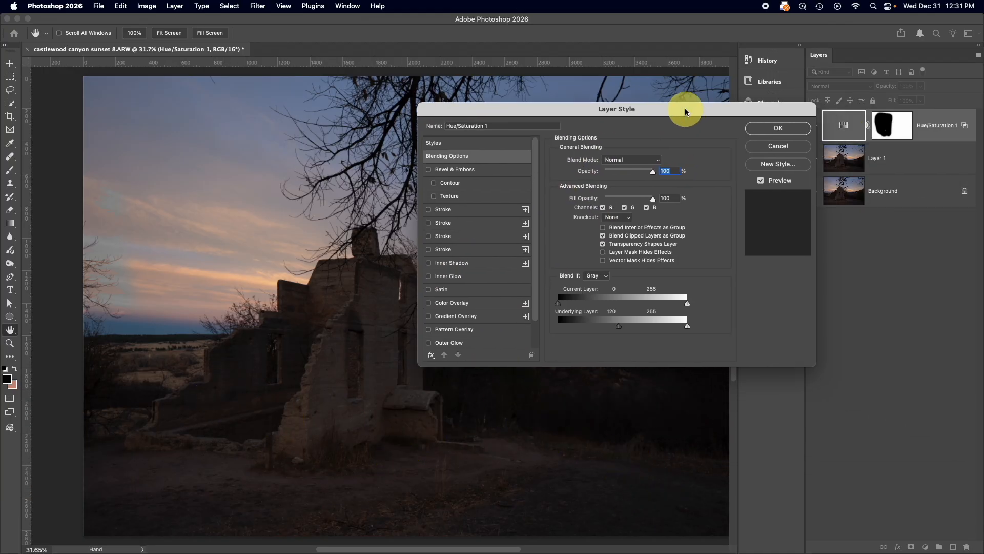
left_click(795, 144)
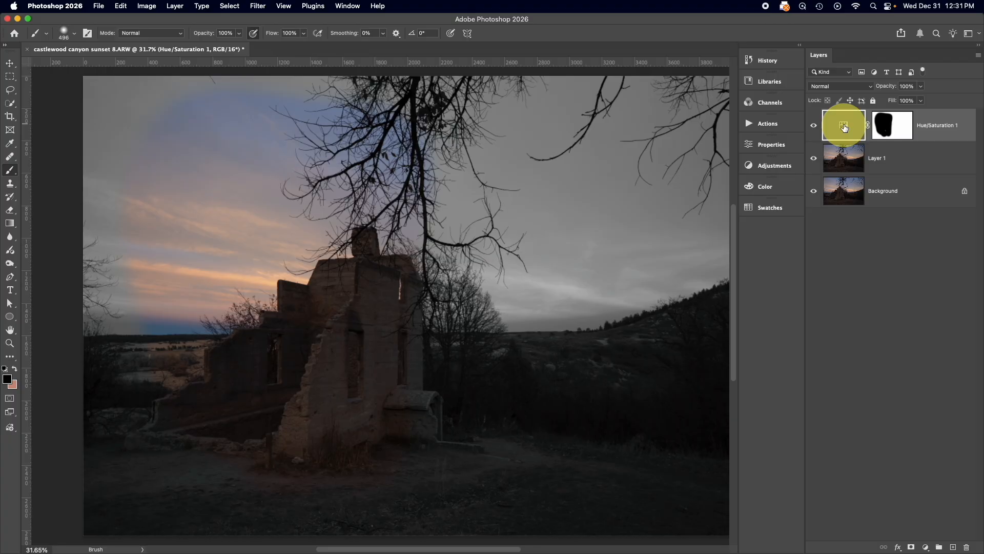
Delete the Hue/Saturation 1 adjustment layer from the sunset photo
key("BackSpace")
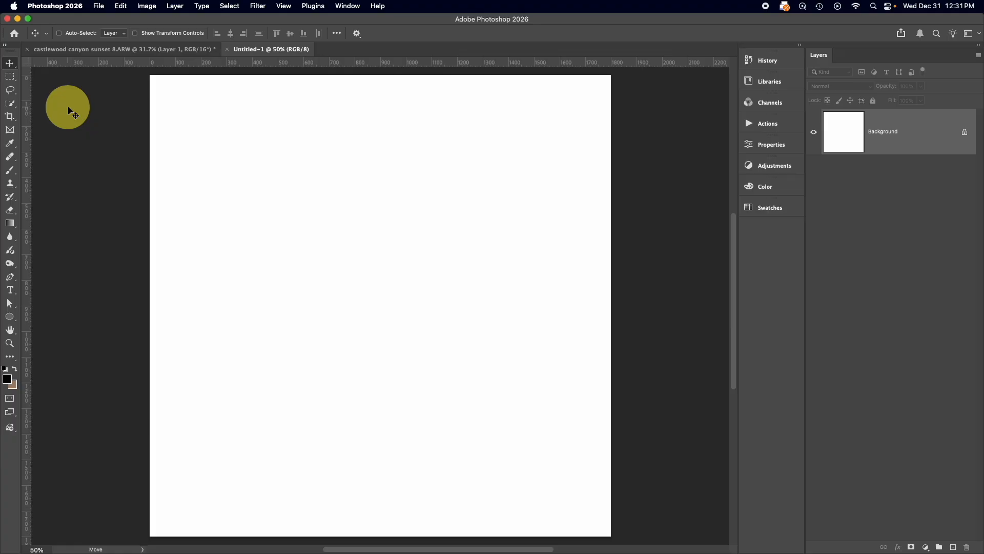
Add a horizontal text layer reading "Text" in black 24 pt Arial Black on the upper middle of the blank canvas
scroll(67, 107, "right", 1)
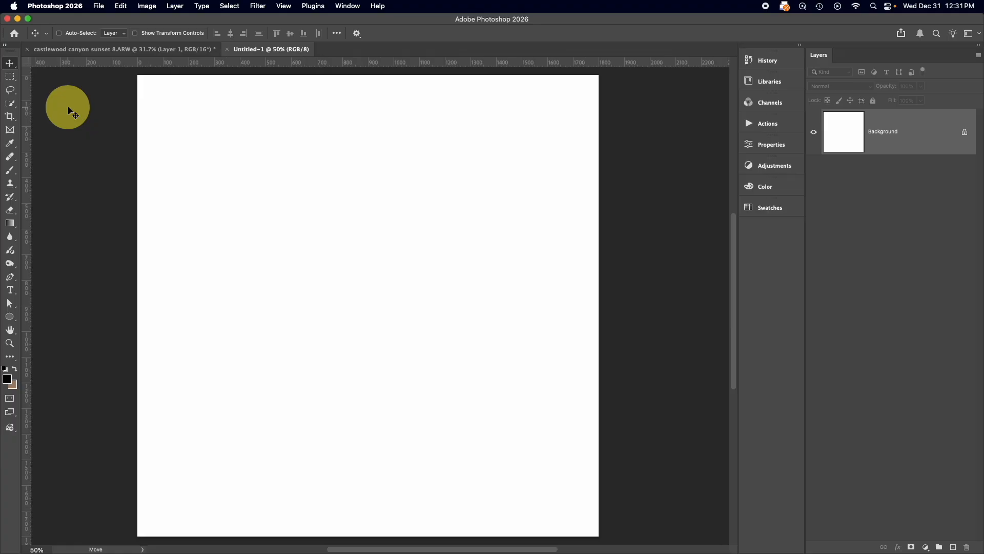
left_click(11, 293)
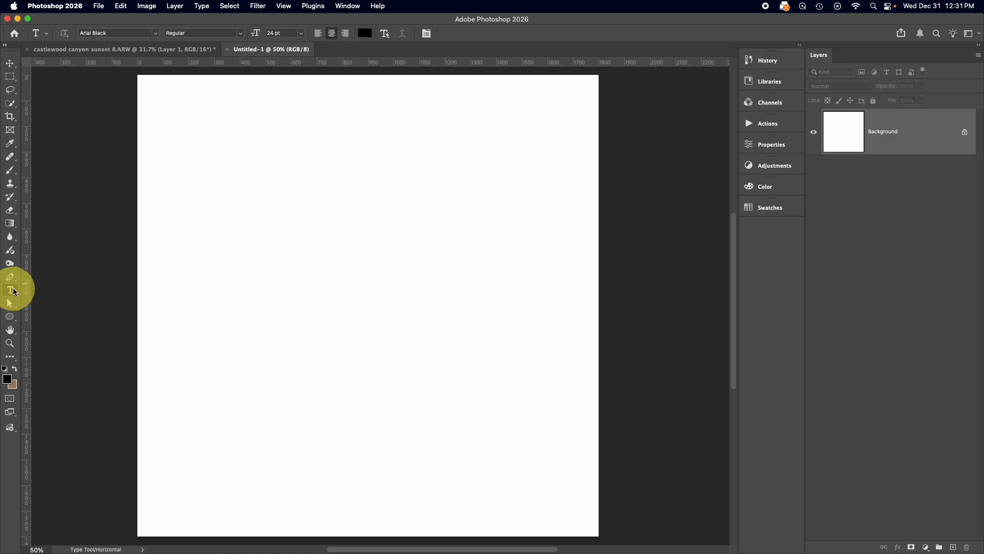
left_click(350, 250)
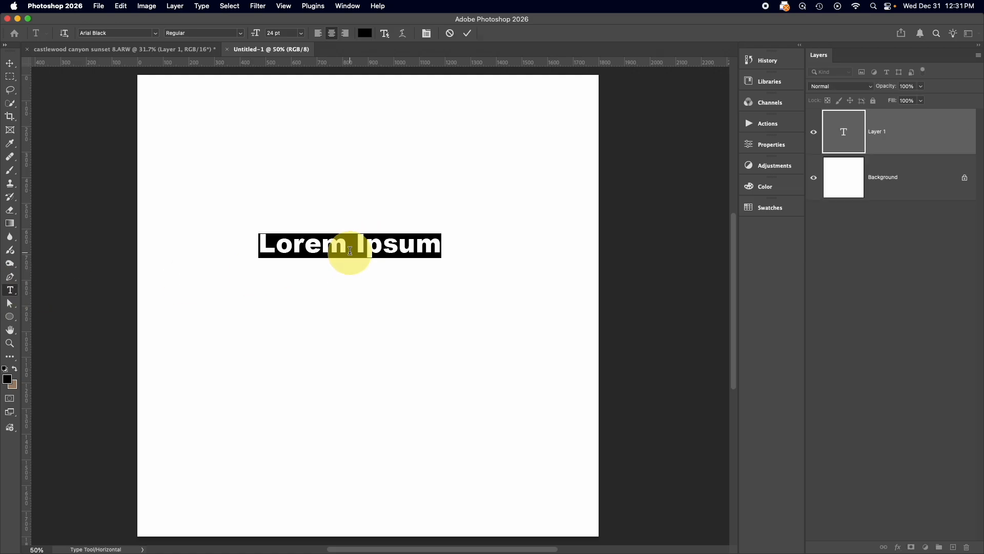
type("Text")
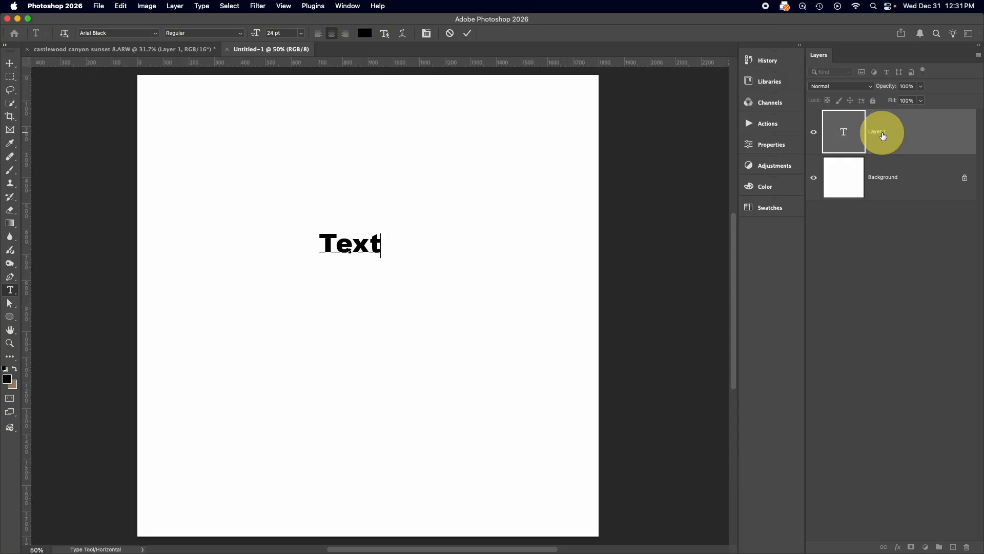
Select all the text on the new type layer, enlarge it to 72 pt and commit the edit
left_click(842, 138)
double_click(842, 138)
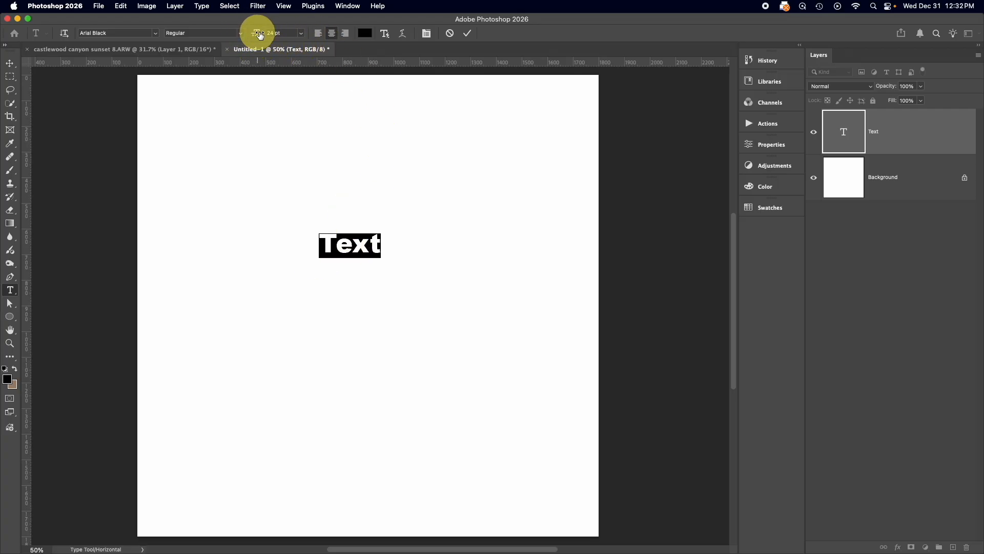
left_click_drag(258, 32, 279, 32)
left_click(467, 33)
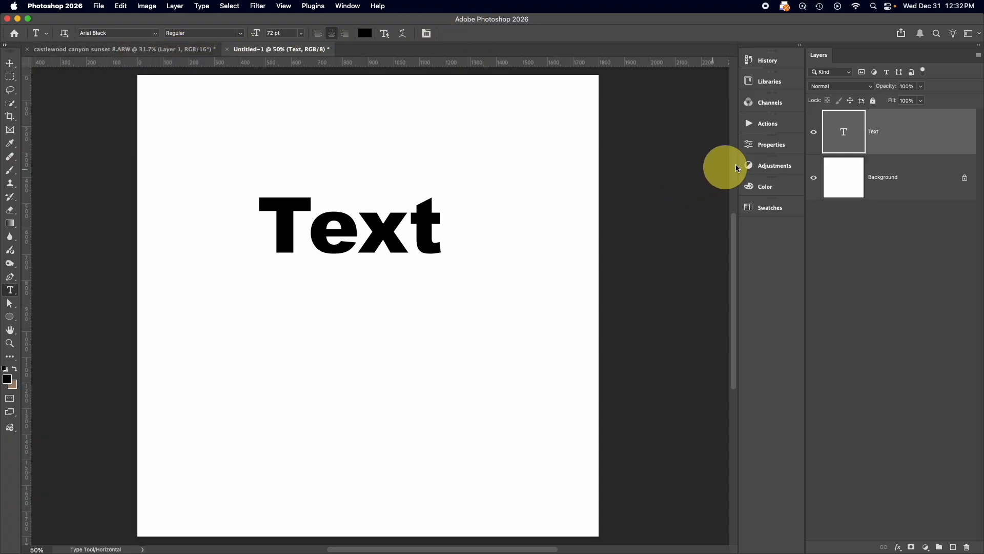
Add a Curves adjustment layer above the Text layer
left_click(759, 165)
left_click(649, 262)
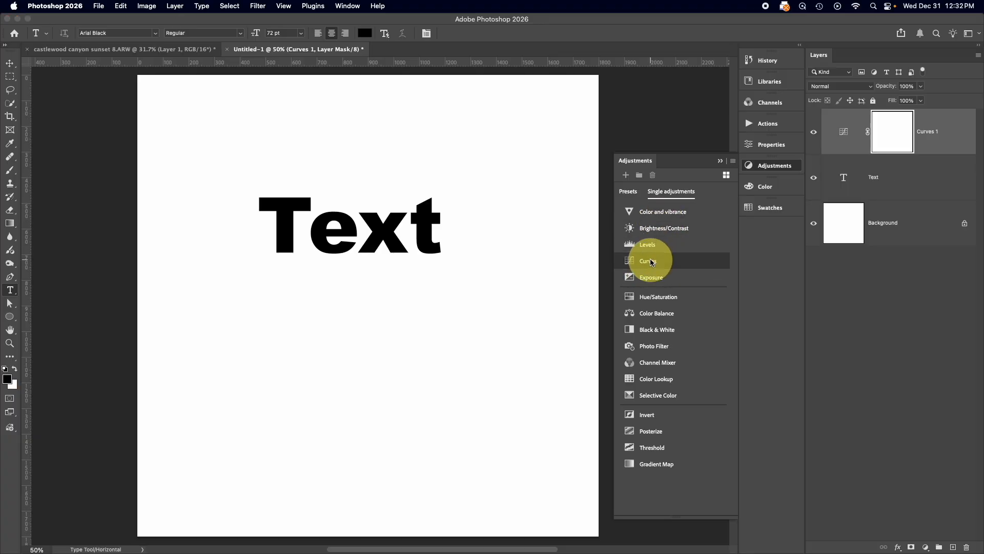
left_click(720, 143)
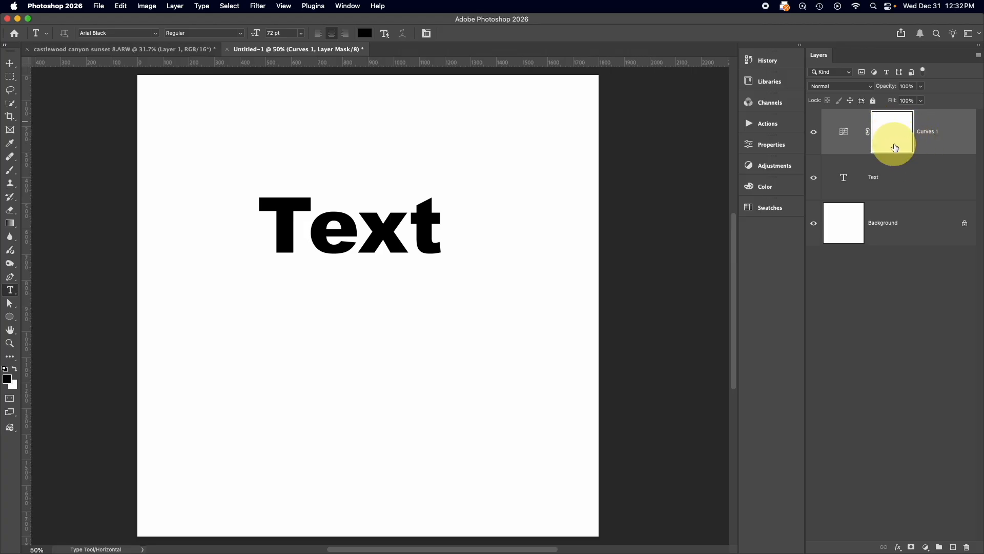
Add a layer mask to the Text layer and move the text slightly up and to the right
left_click(888, 183)
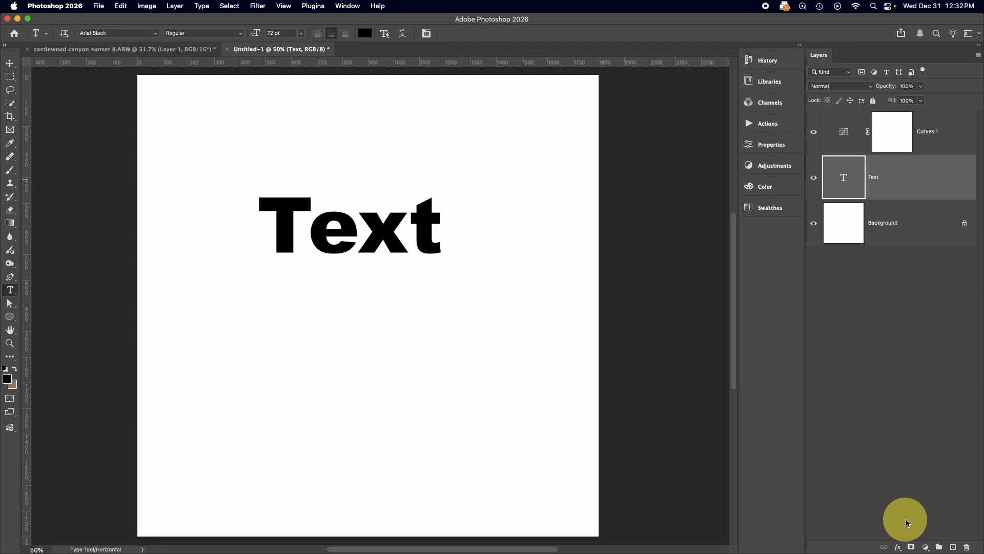
left_click(911, 547)
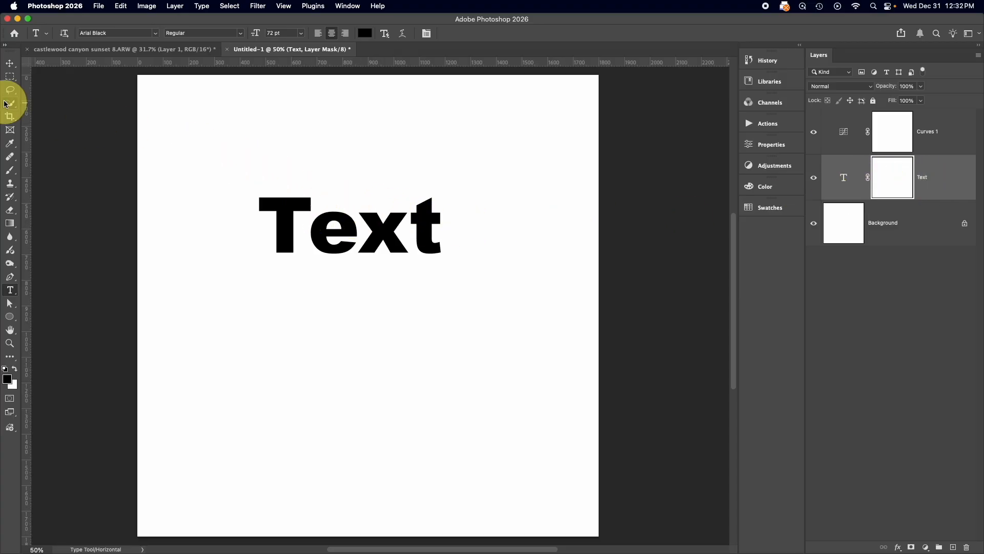
left_click(10, 62)
left_click_drag(324, 227, 368, 201)
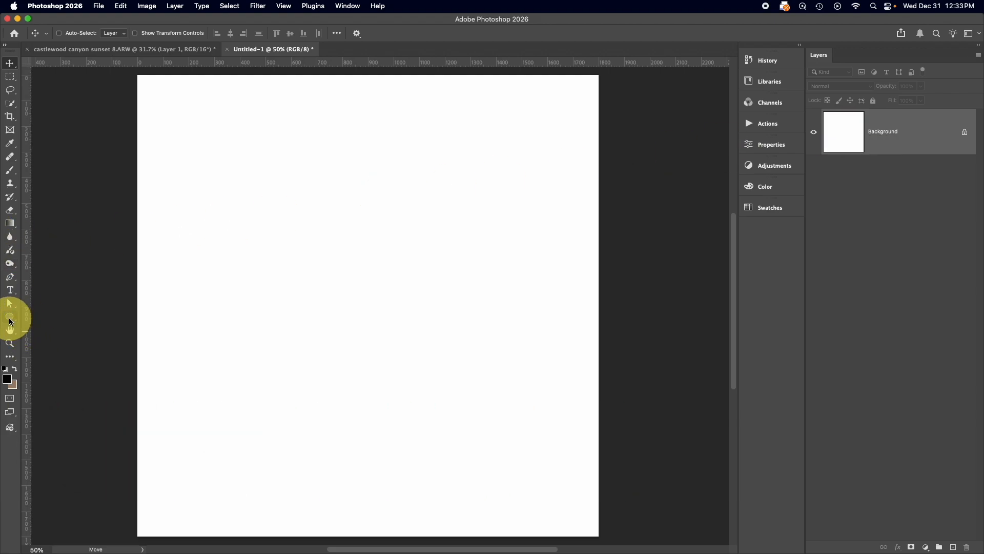
Draw a black-filled rectangle shape about 801 × 770 px in the middle of the blank canvas
left_click_drag(10, 322, 70, 316)
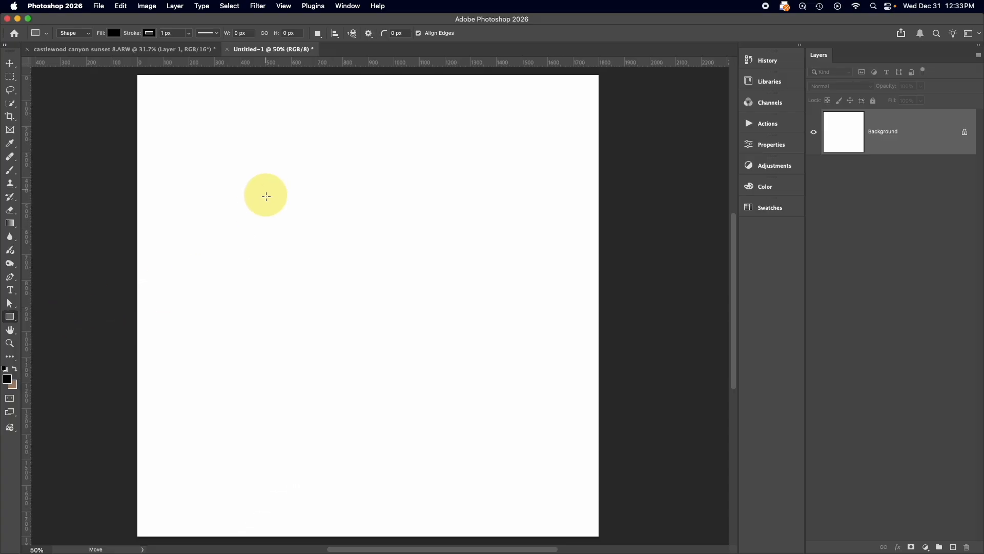
left_click_drag(266, 190, 468, 387)
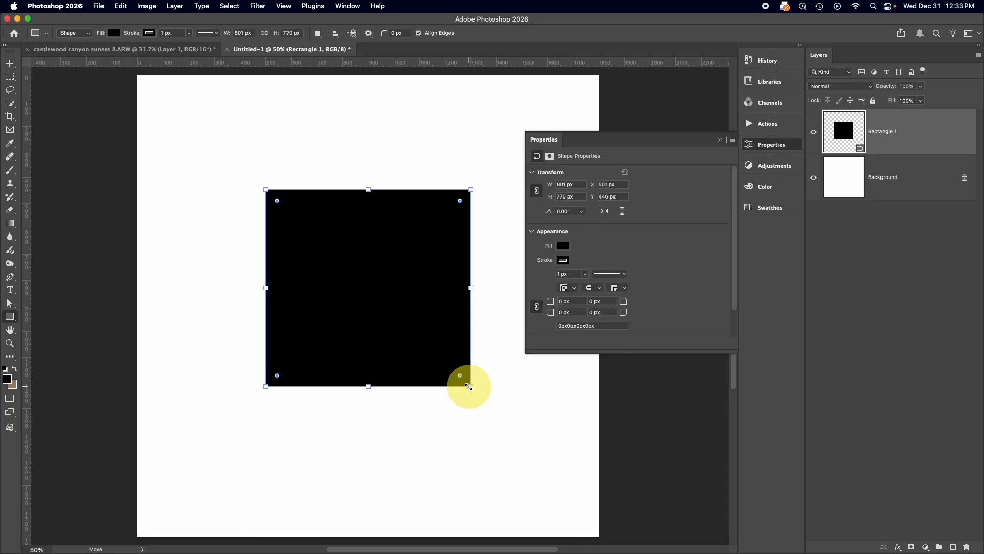
left_click(721, 141)
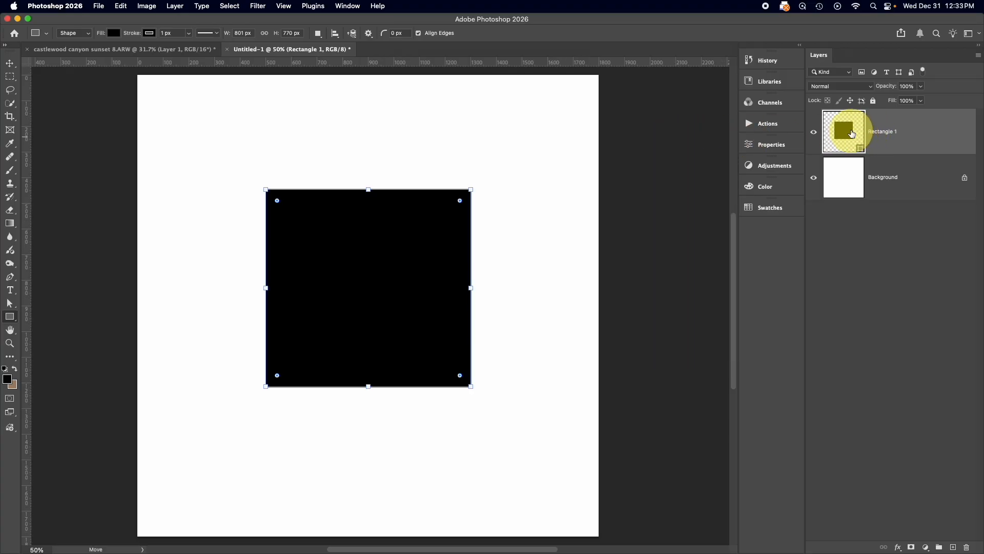
Change the rectangle shape's fill to dark blue from the recently used colors
left_click(771, 145)
left_click(576, 259)
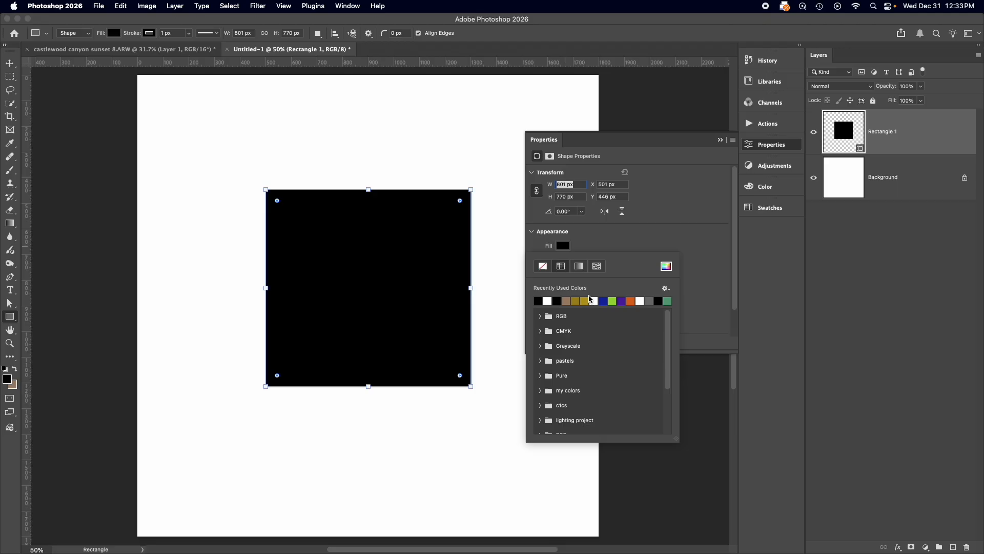
left_click(605, 301)
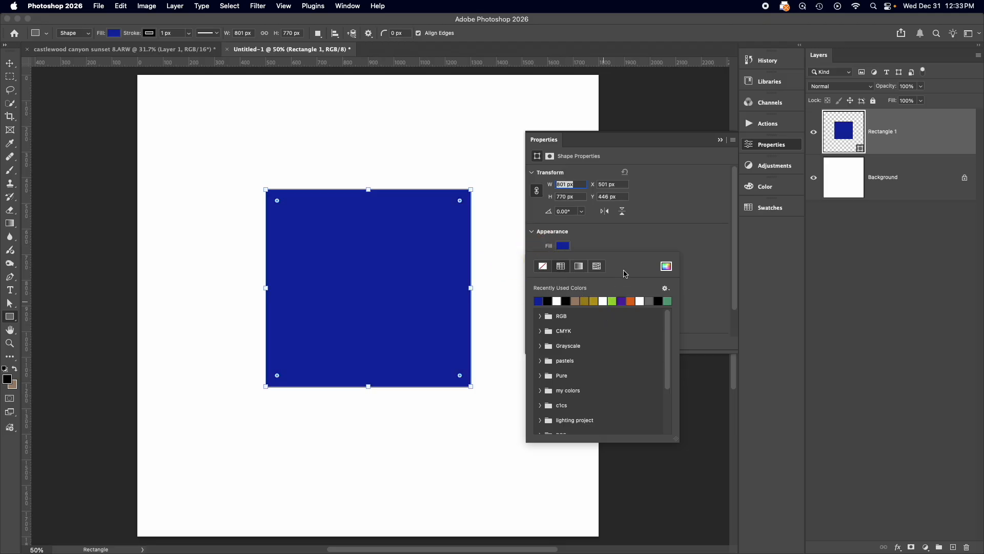
left_click(663, 267)
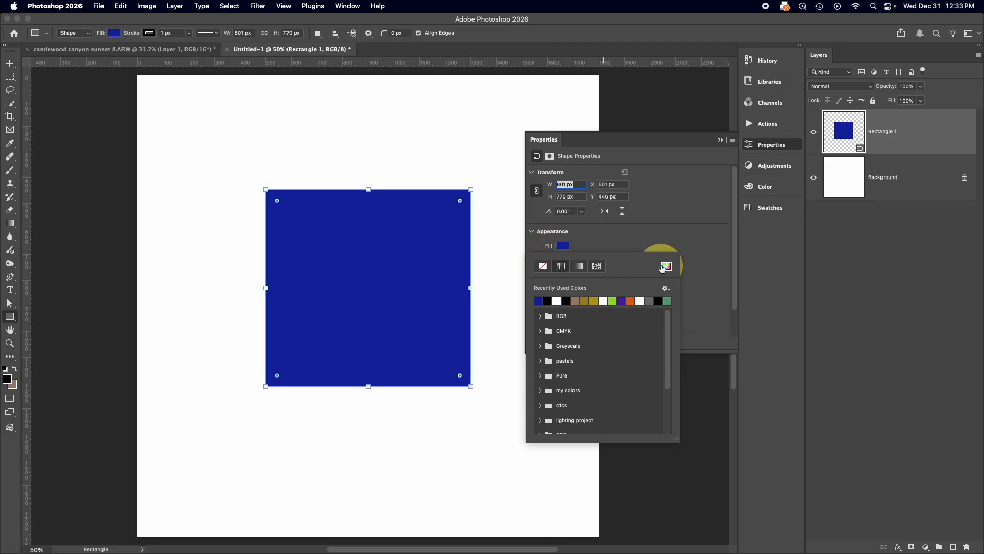
left_click(720, 139)
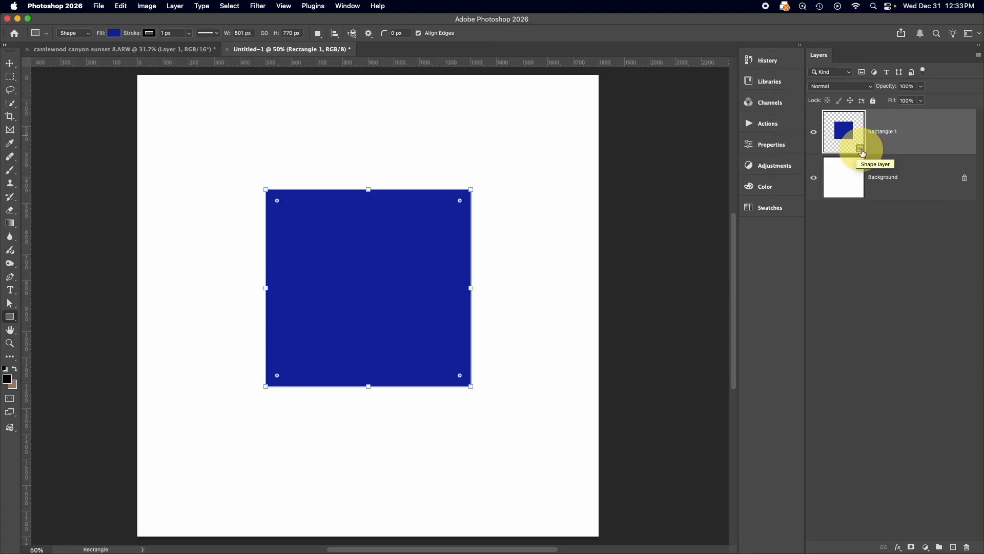
Add and commit a 72 pt Arial Black text layer reading "Text" above the blue rectangle
left_click(10, 290)
left_click(315, 151)
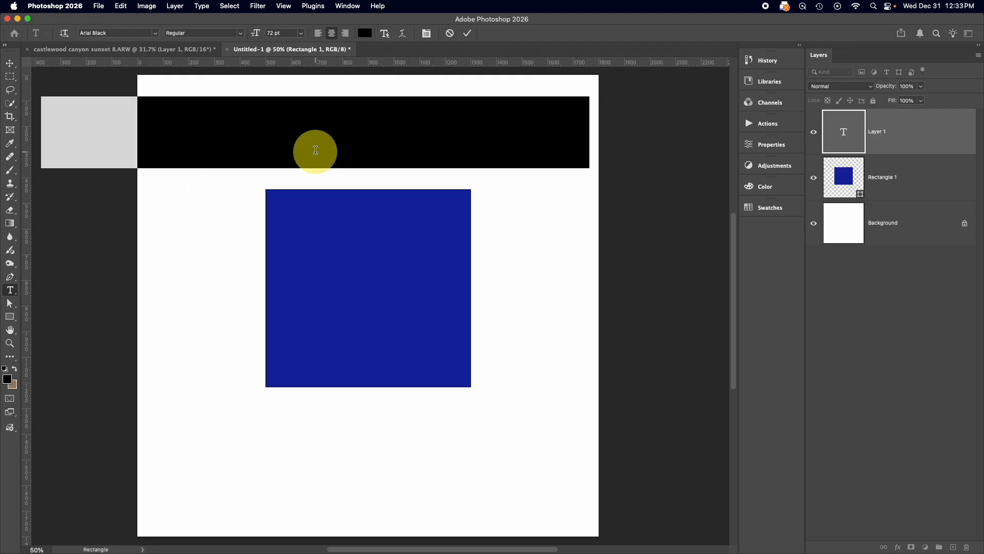
type("Text")
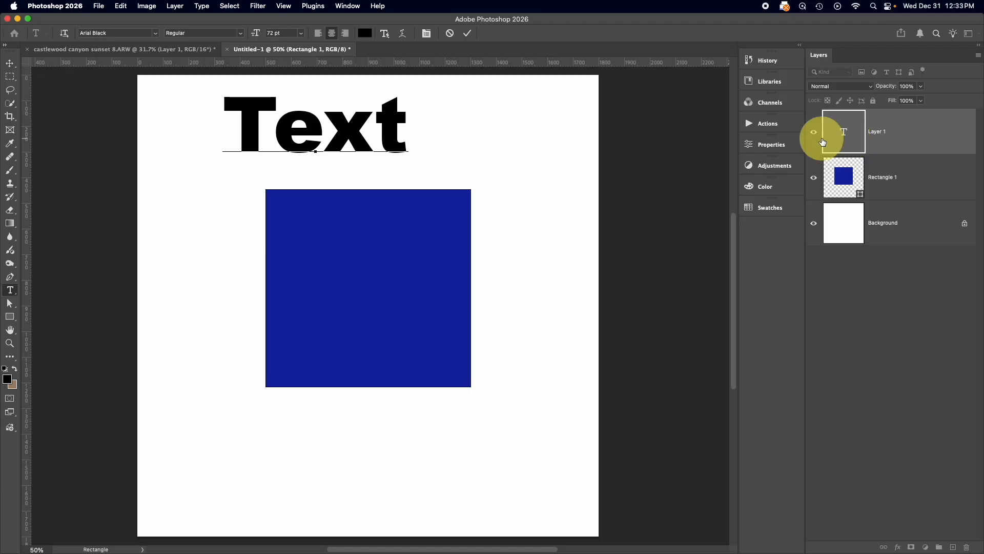
left_click(781, 171)
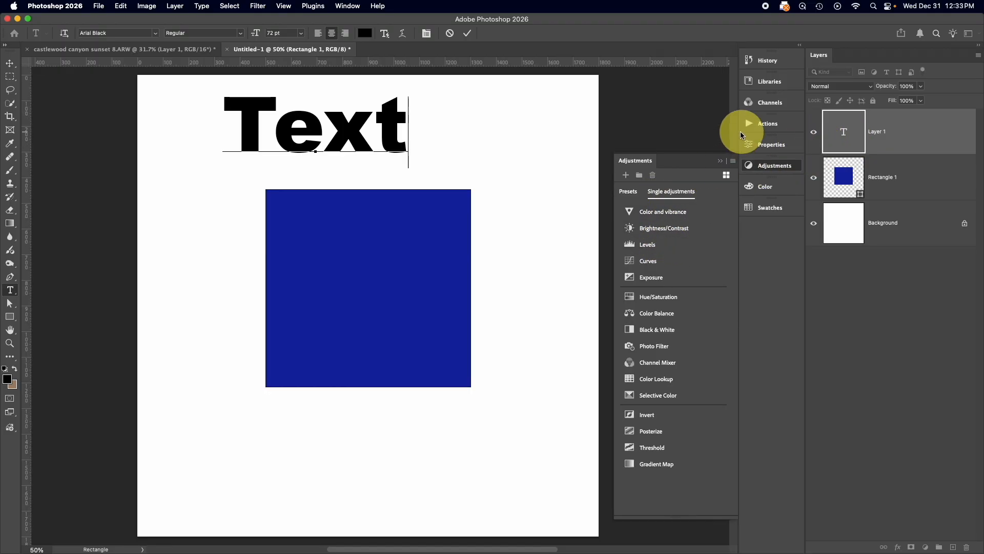
left_click(721, 160)
left_click(468, 34)
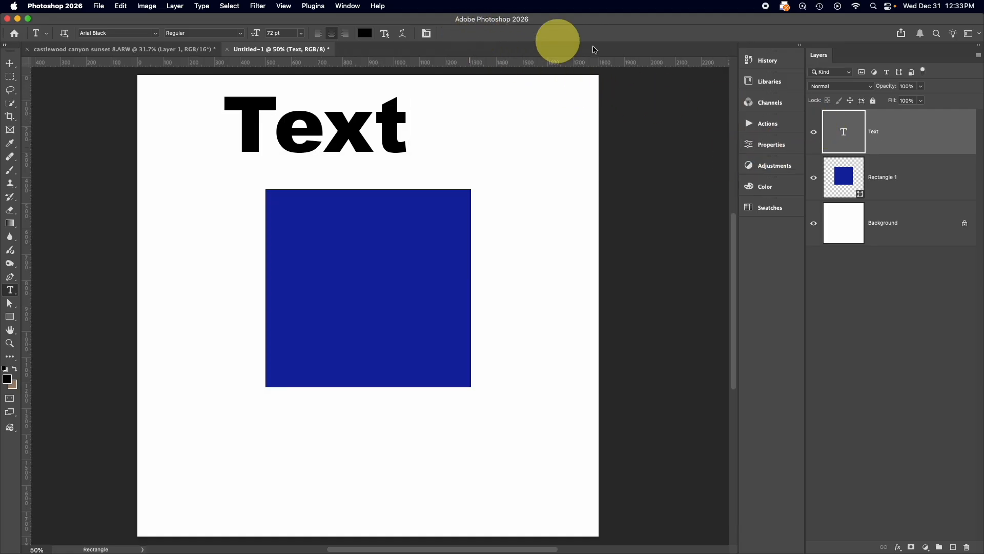
Add a Levels adjustment layer on top of the Text layer
left_click(771, 165)
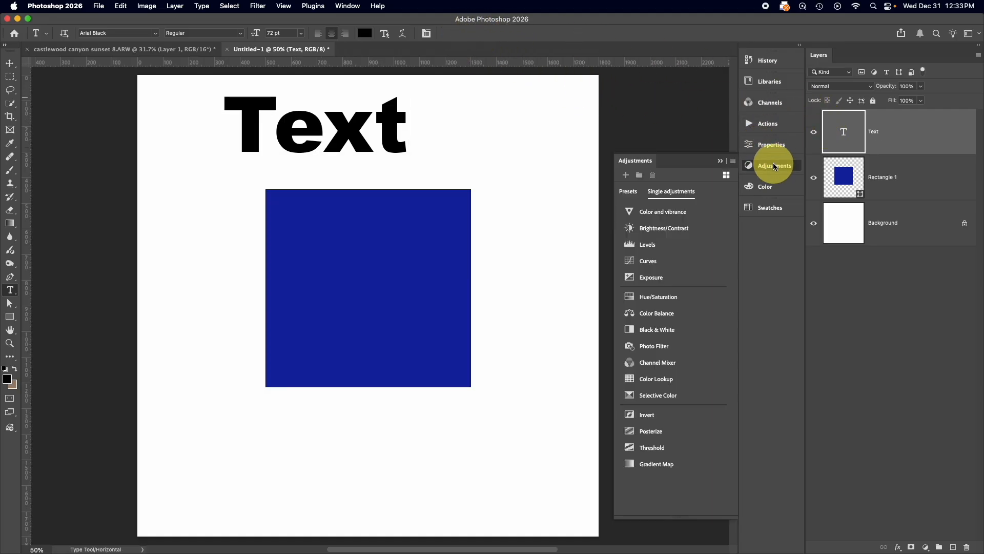
left_click(663, 244)
left_click(722, 141)
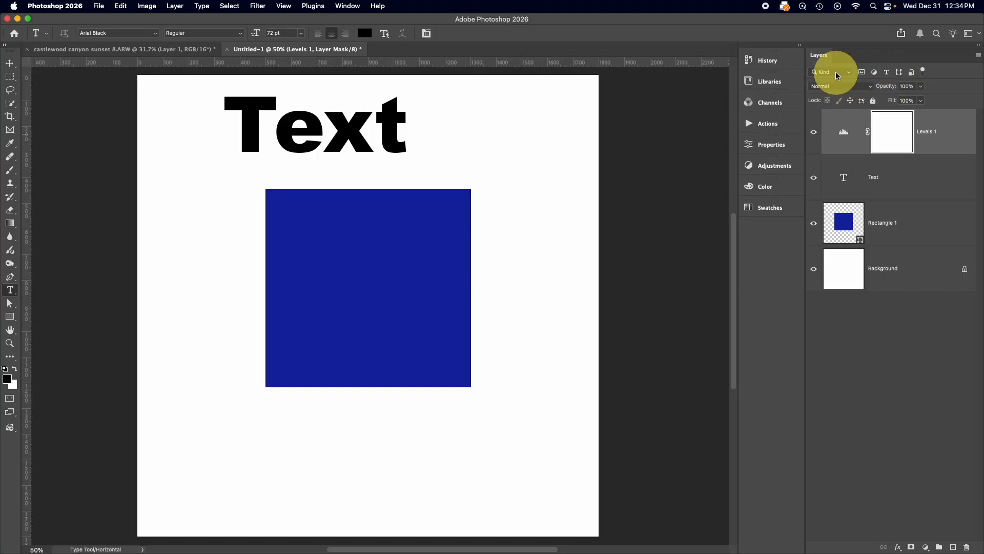
Filter the layer list by adjustment, type and shape layers, clear the filters, and examine the available filter criteria
left_click(875, 74)
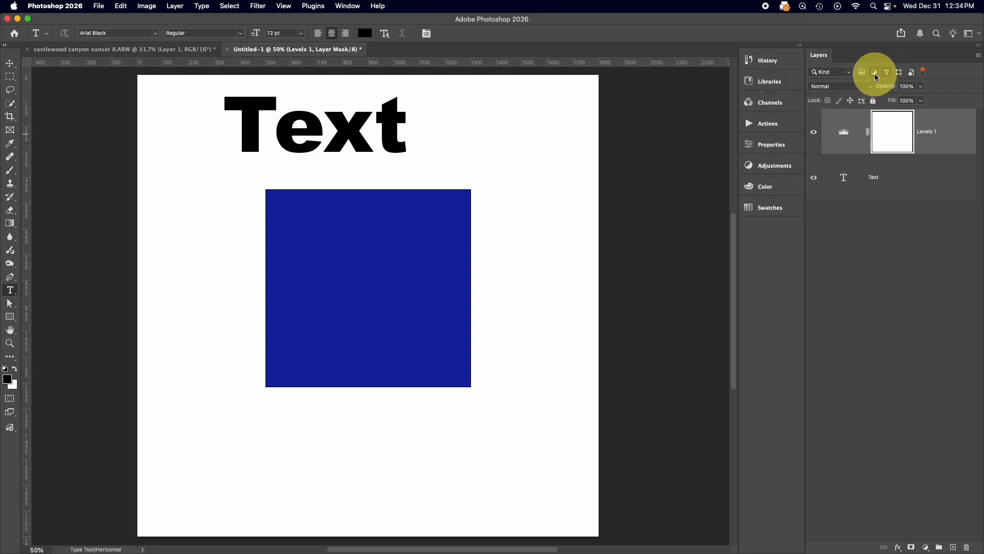
left_click(875, 77)
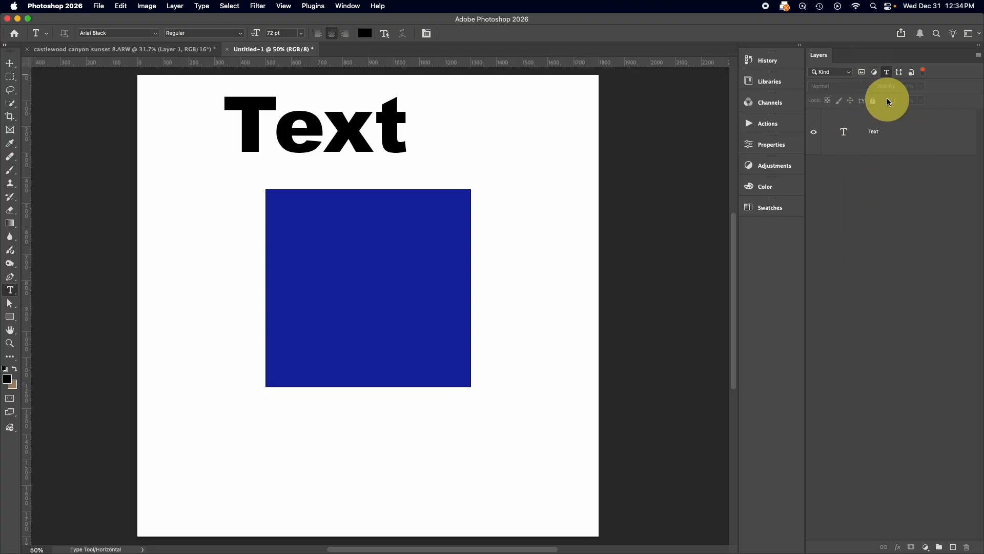
left_click(887, 73)
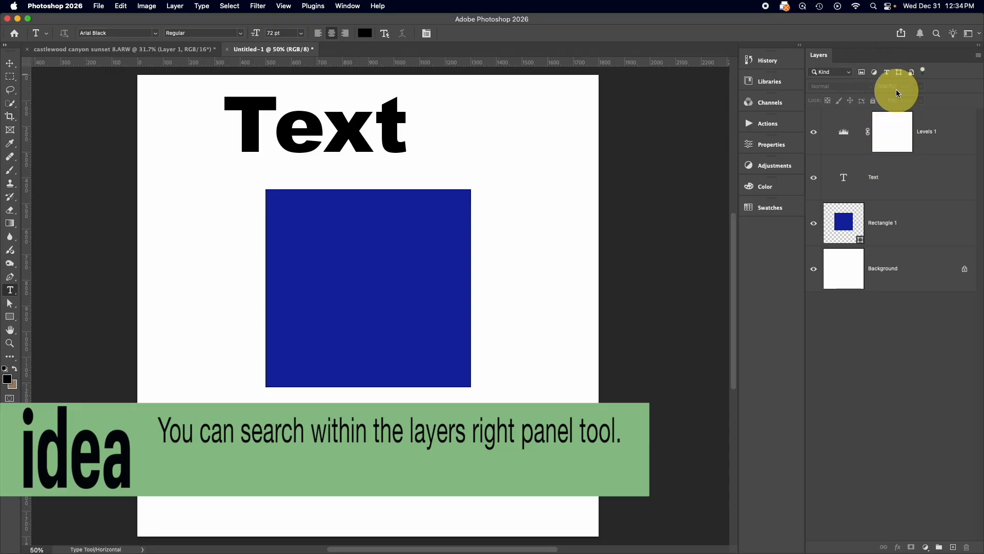
left_click(899, 73)
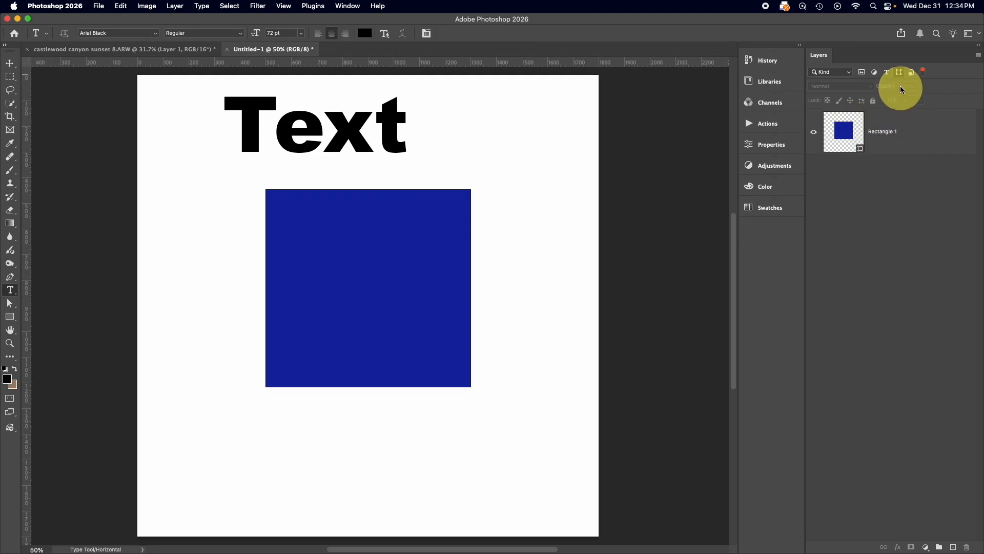
left_click(900, 73)
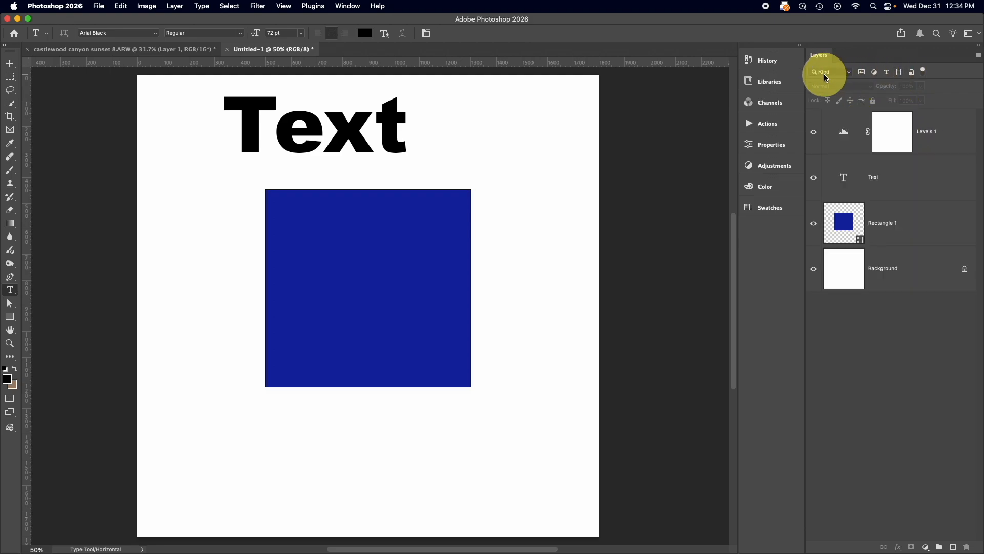
left_click(849, 75)
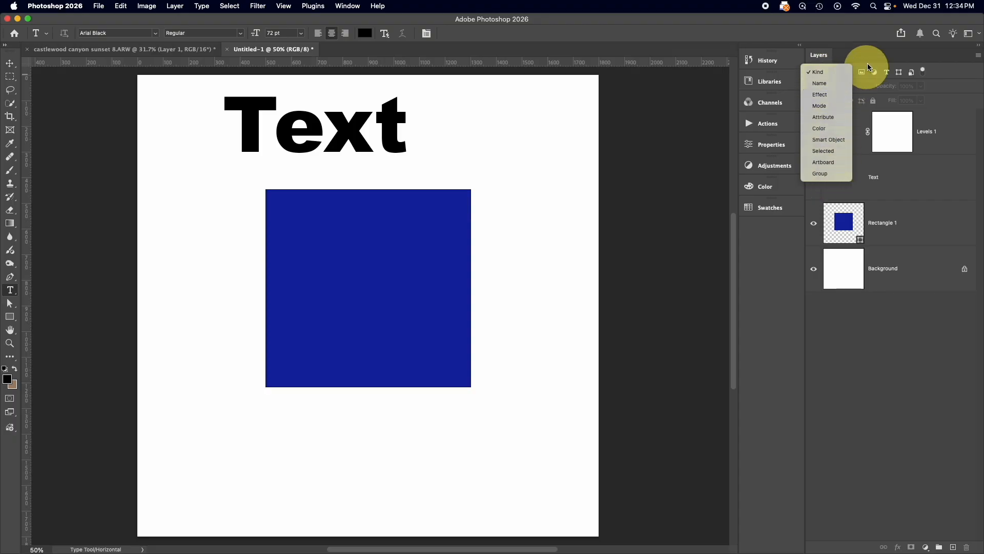
left_click(837, 76)
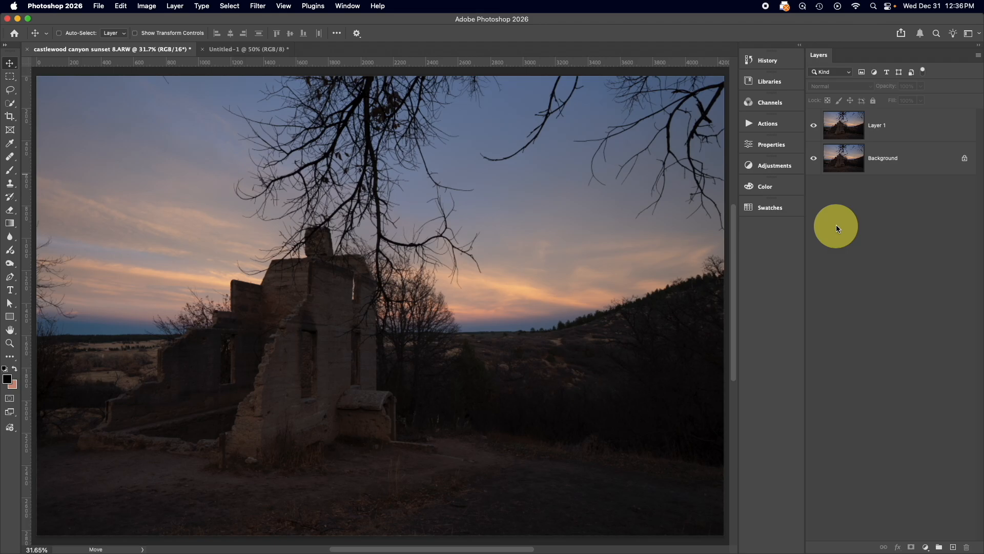
Apply Curves directly to Layer 1, brightening the midtones with an RGB curve point at input 106, output 179
left_click(848, 126)
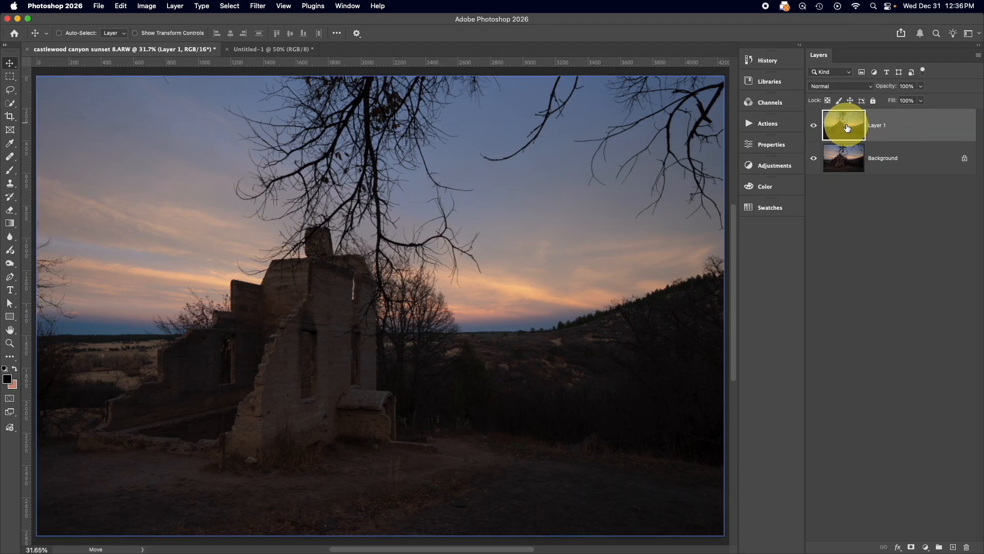
left_click(146, 6)
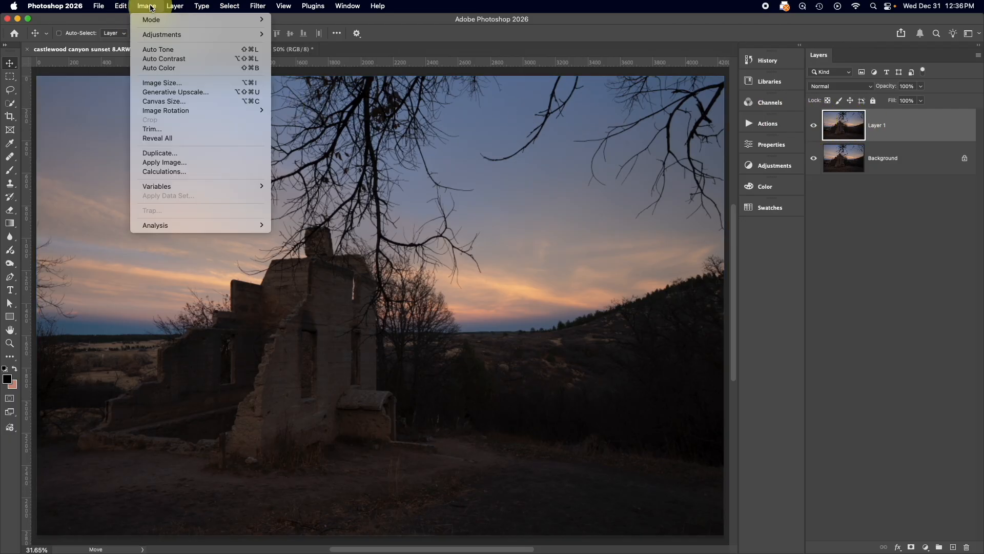
mouse_move(174, 34)
left_click(310, 51)
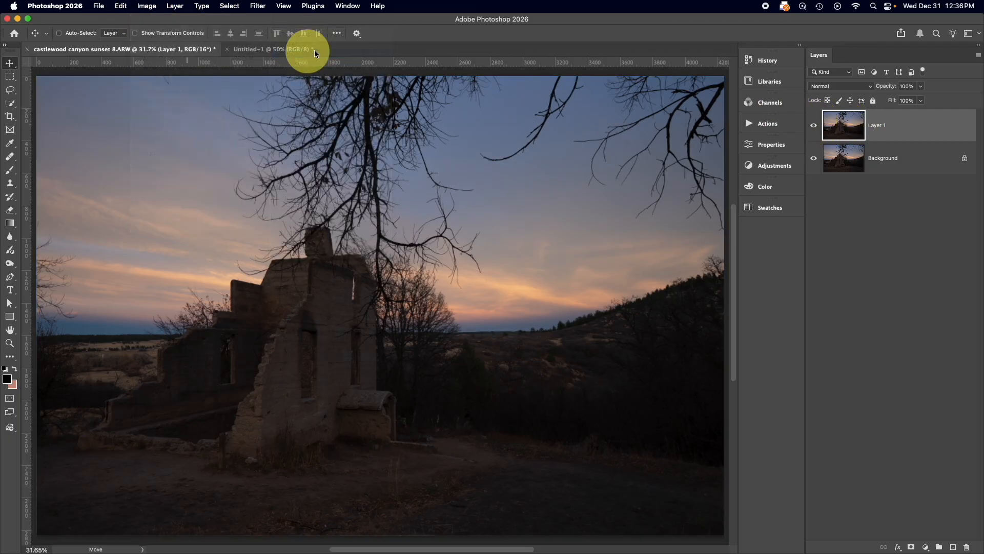
left_click_drag(411, 268, 391, 253)
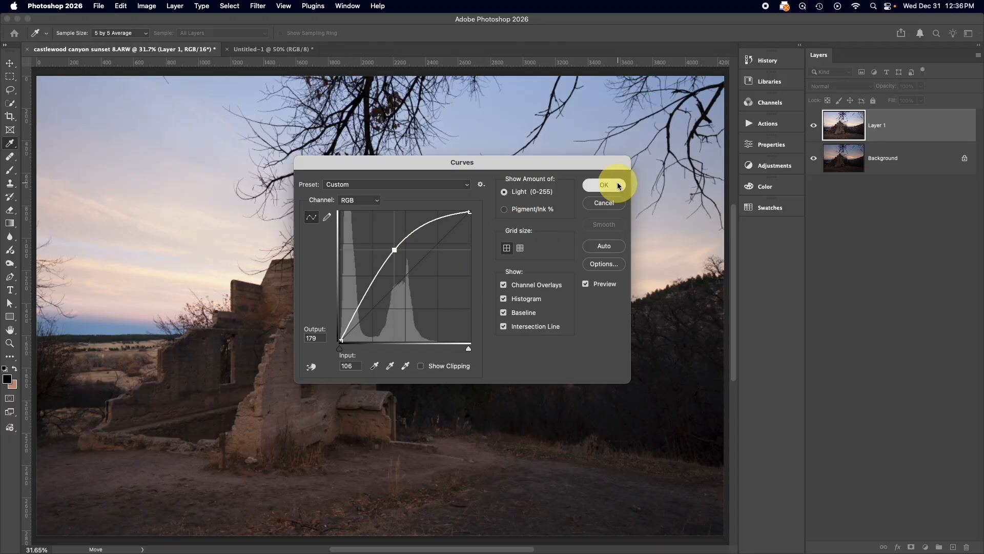
left_click(604, 185)
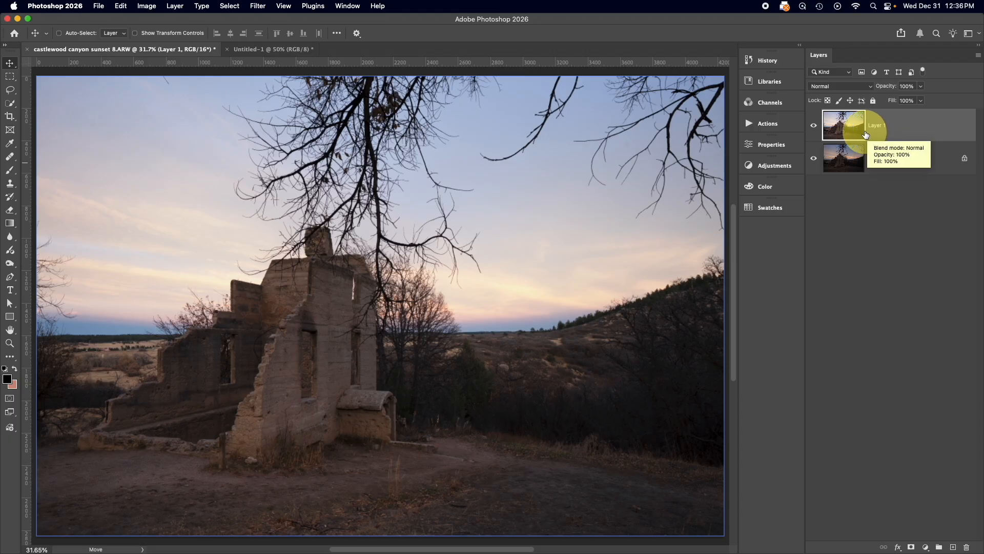
Revert the sunset photo to the history state just before the Curves edit on Layer 1
left_click(774, 66)
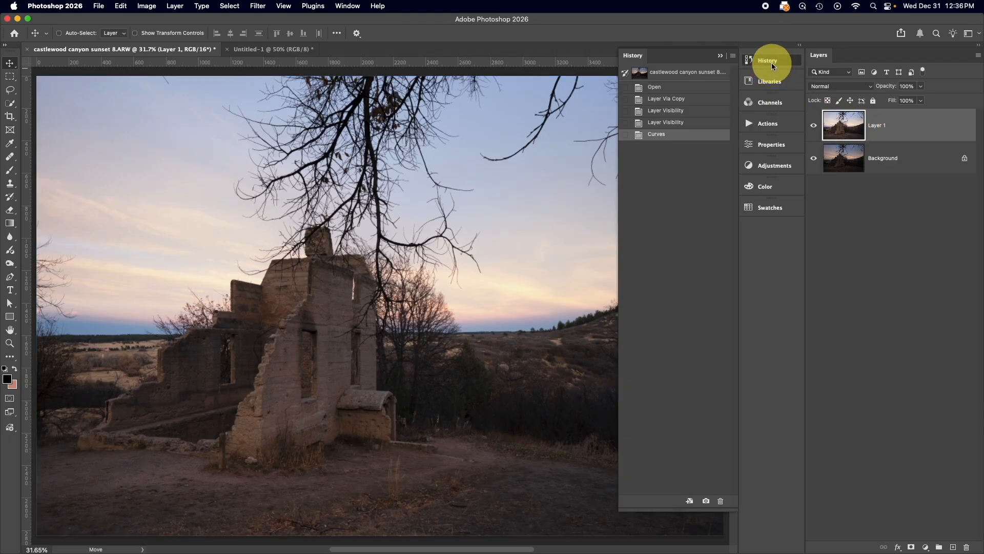
left_click(666, 123)
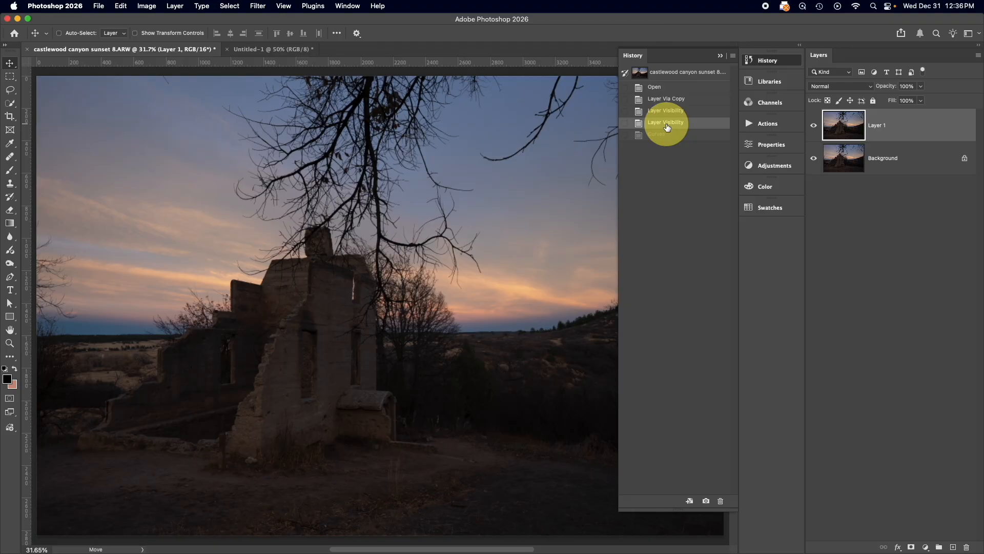
left_click(720, 55)
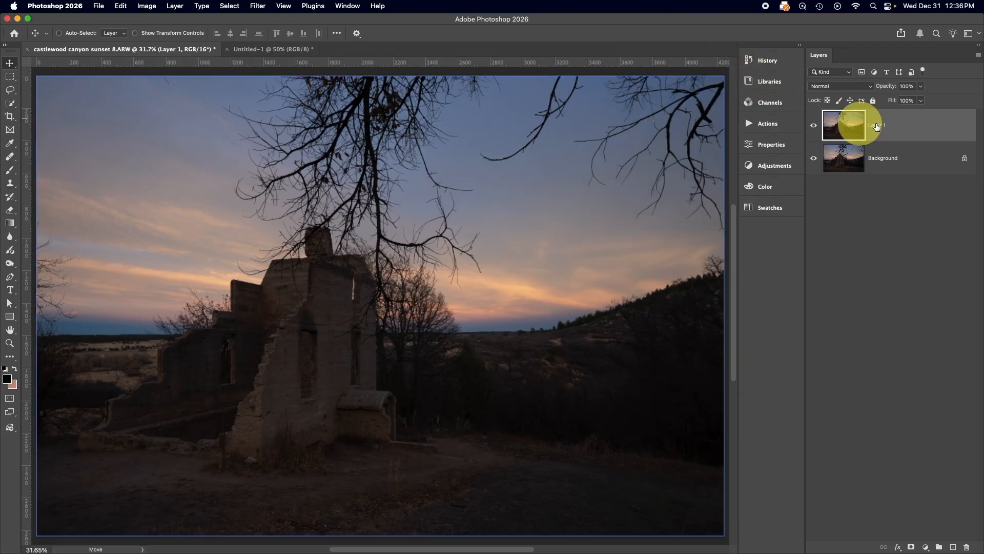
Add a Curves adjustment layer above Layer 1 and brighten the midtones with a point at input 118, output 149
left_click(775, 165)
left_click(654, 253)
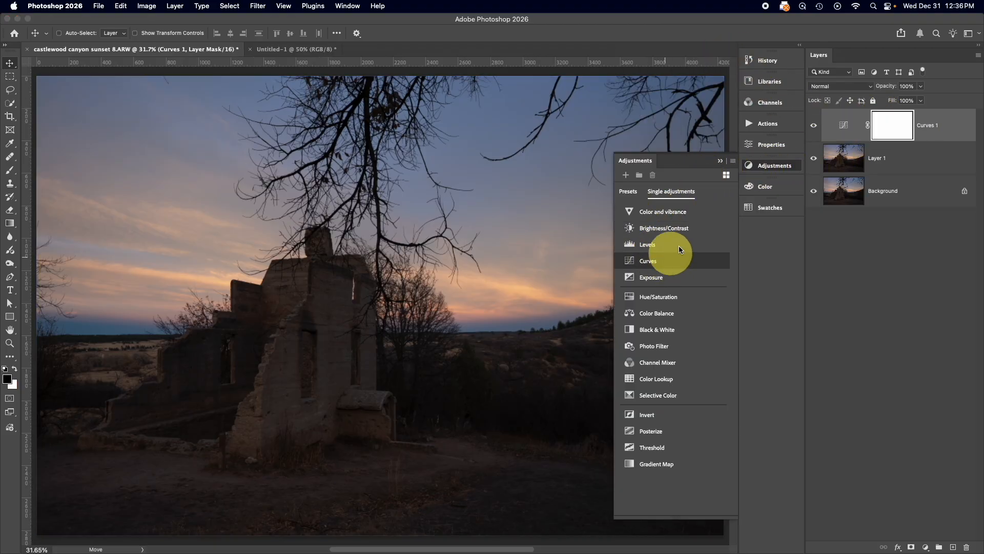
left_click_drag(634, 256, 632, 243)
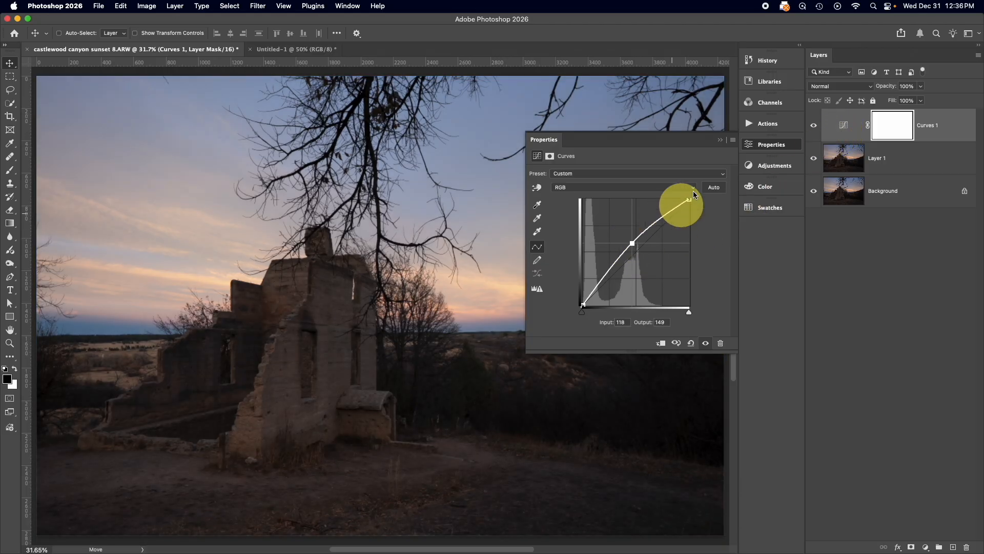
left_click(721, 140)
Reopen the Curves adjustment layer's settings, remove the midtone point to straighten the curve, and delete the layer
double_click(843, 125)
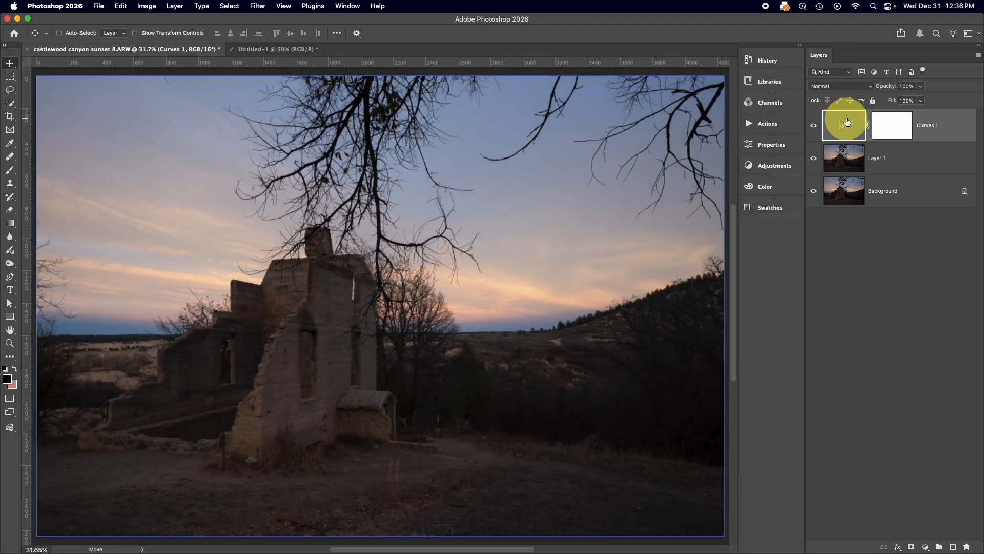
left_click_drag(633, 242, 710, 128)
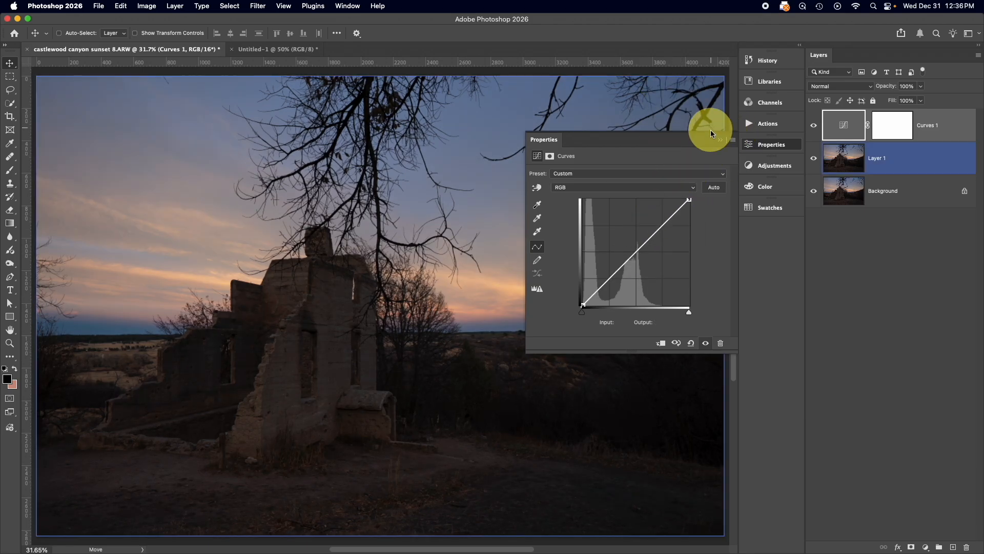
left_click(721, 141)
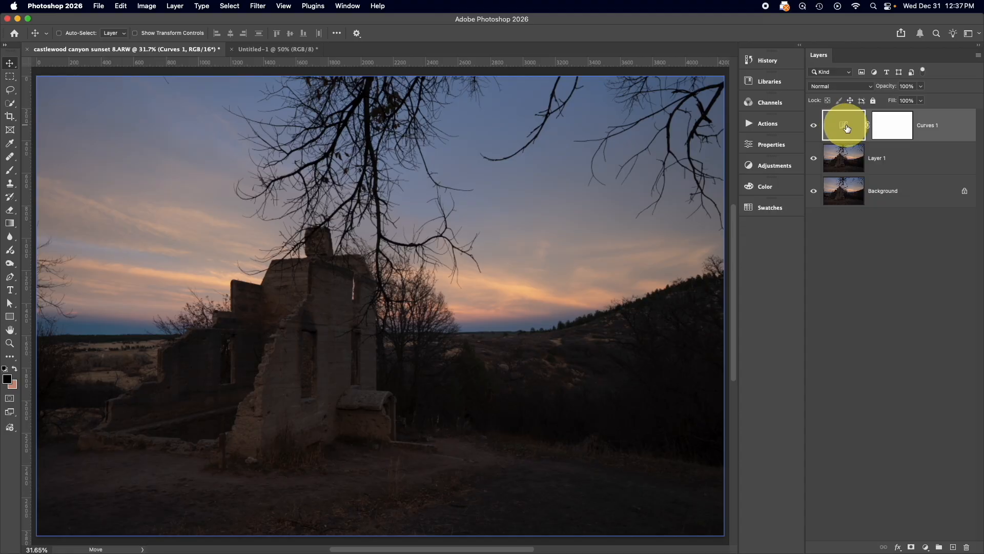
key("Delete")
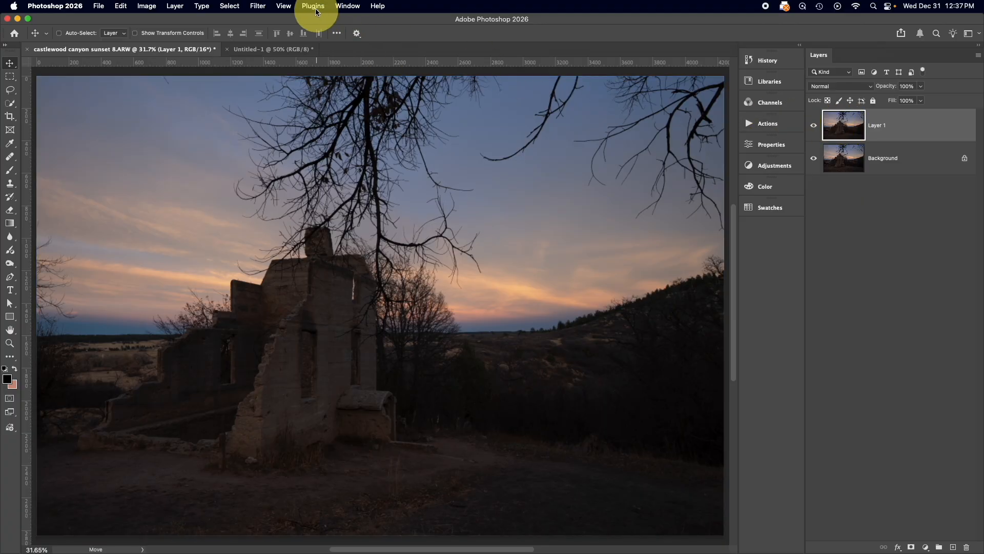
left_click(258, 7)
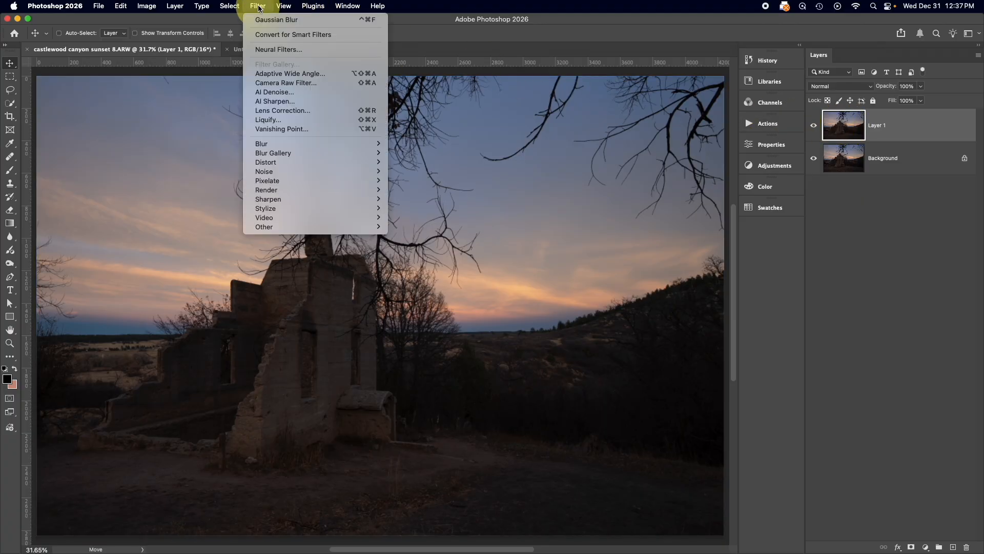
left_click(258, 7)
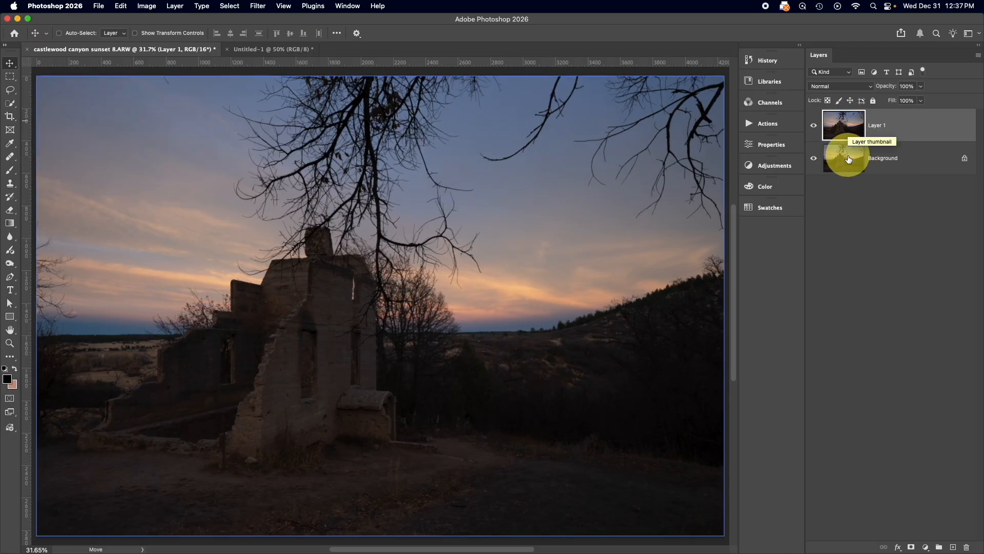
Hide the Background layer and try a free transform scaling Layer 1 down to about 91%, cancelling it
left_click(873, 163)
left_click(813, 158)
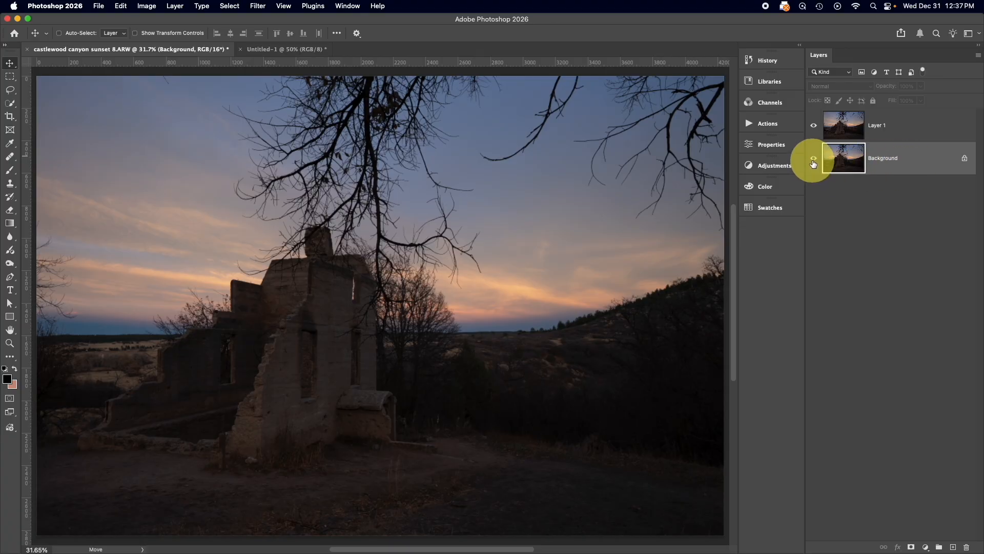
left_click(845, 125)
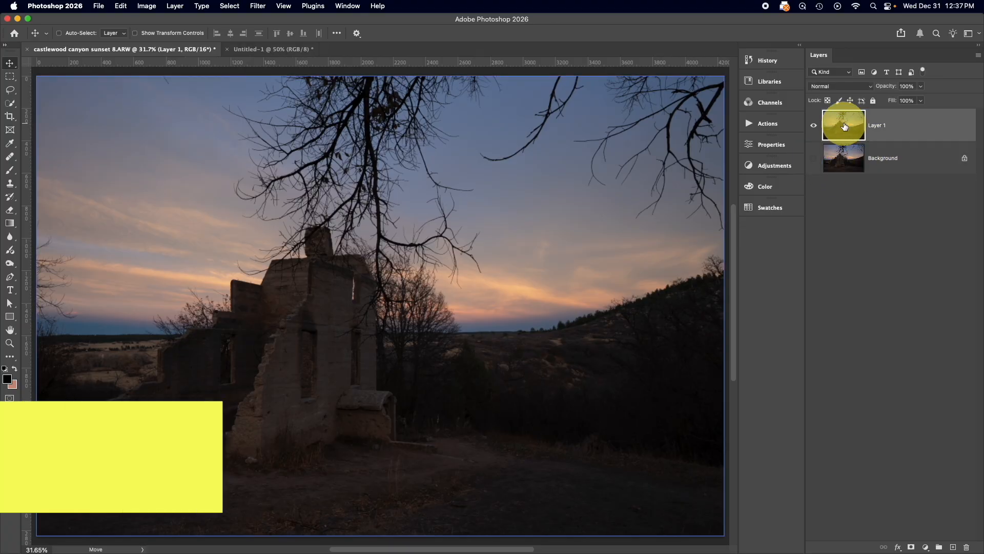
key("super+t")
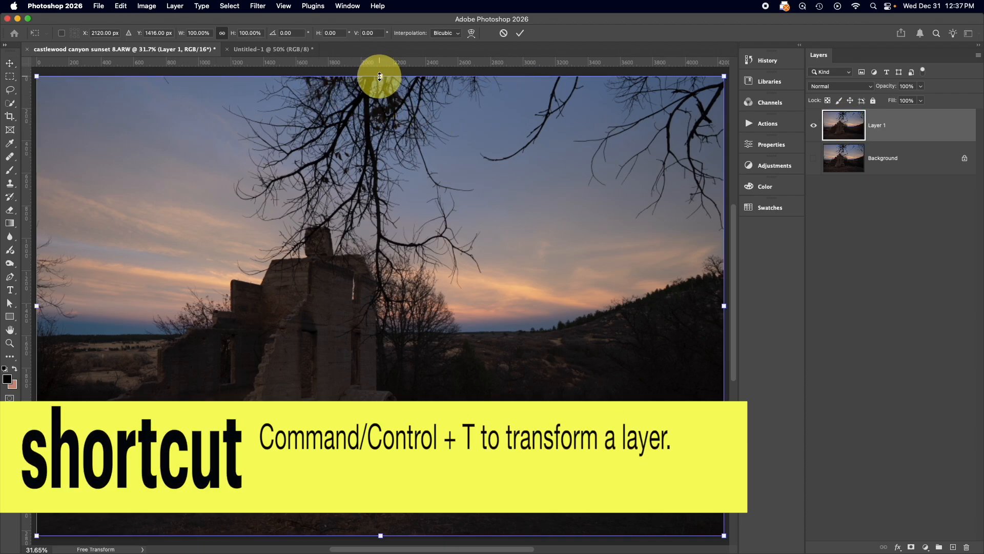
left_click_drag(379, 76, 383, 115)
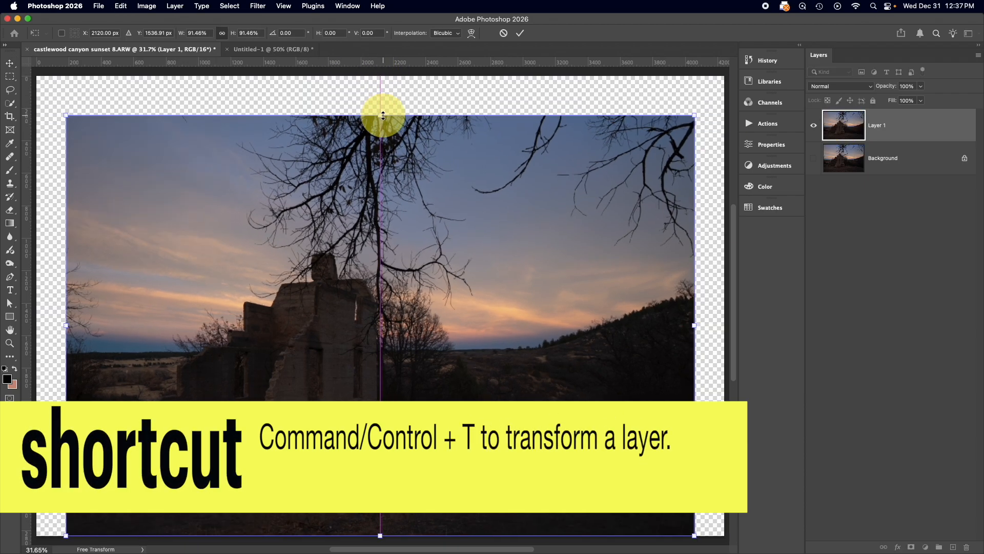
left_click(504, 33)
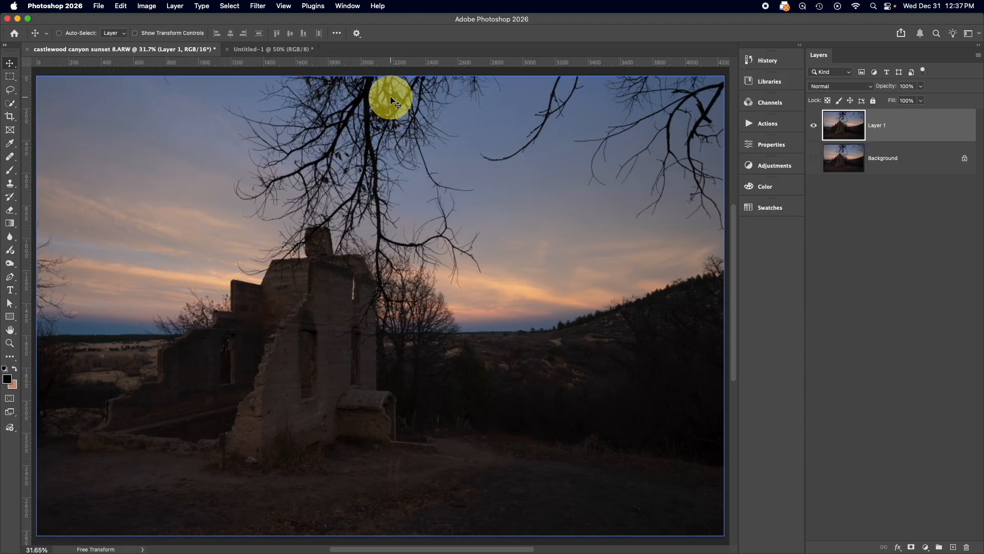
Scale Layer 1 down proportionally to about 7.86% at the canvas's bottom centre and commit the transform
key("super+t")
left_click_drag(381, 79, 392, 499)
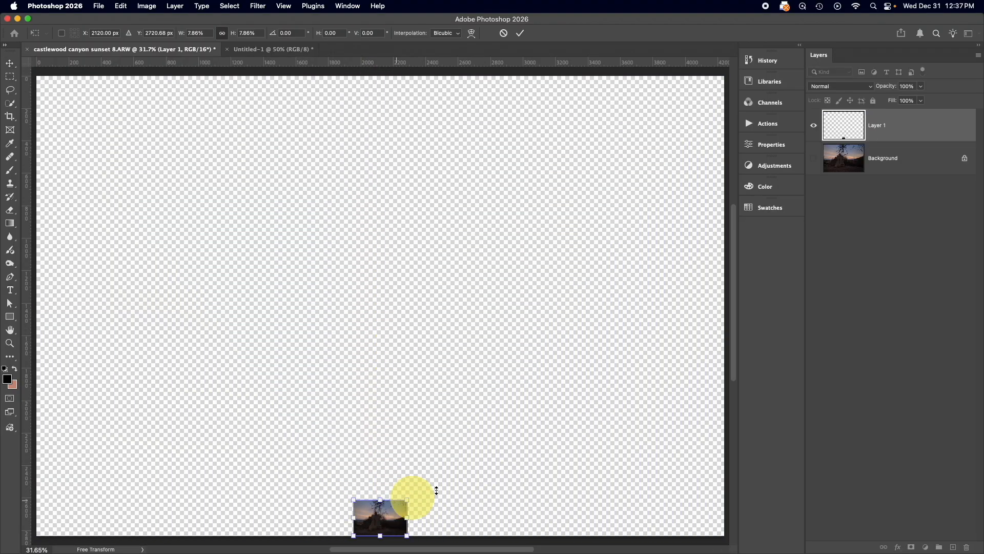
left_click(520, 34)
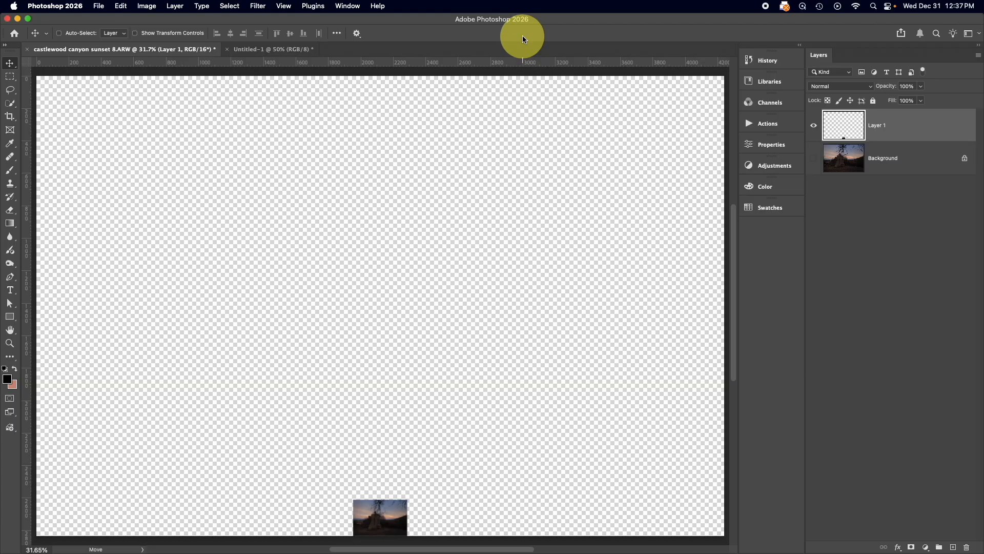
Scale the shrunken Layer 1 back up to about 1270% so it fills the canvas, and commit the transform
key("super+t")
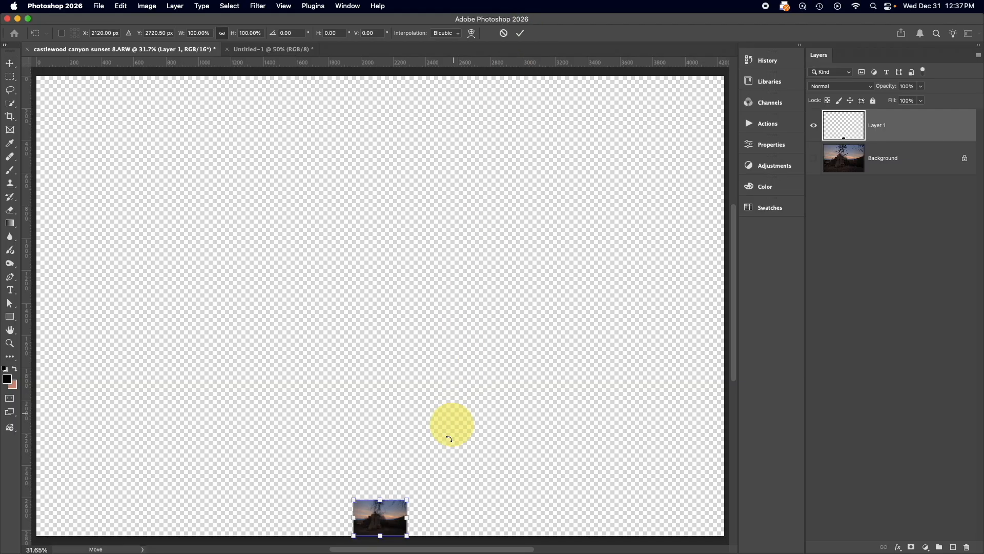
left_click_drag(382, 498, 411, 78)
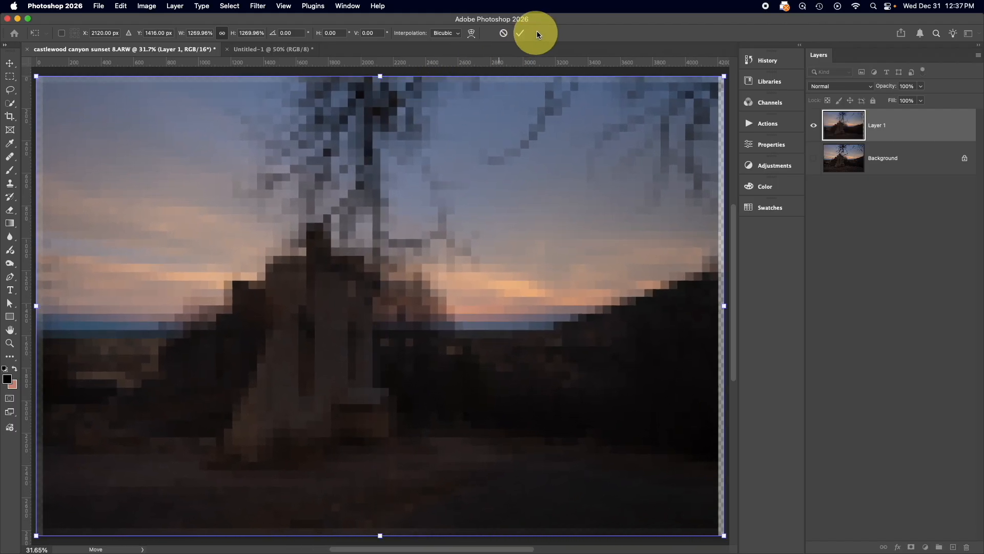
left_click(520, 33)
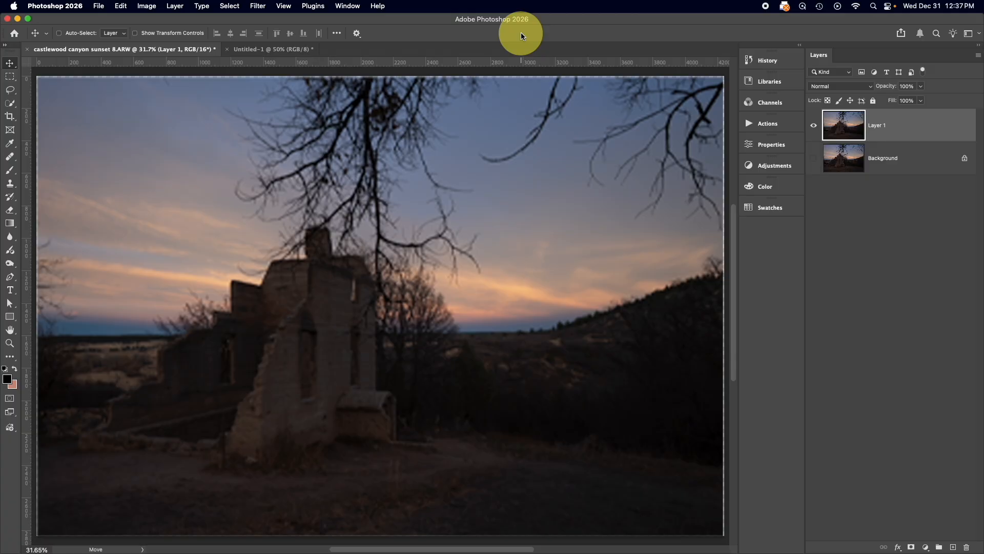
Show the Background layer and toggle Layer 1's visibility to compare the rescaled pixels with the original photo
left_click(813, 159)
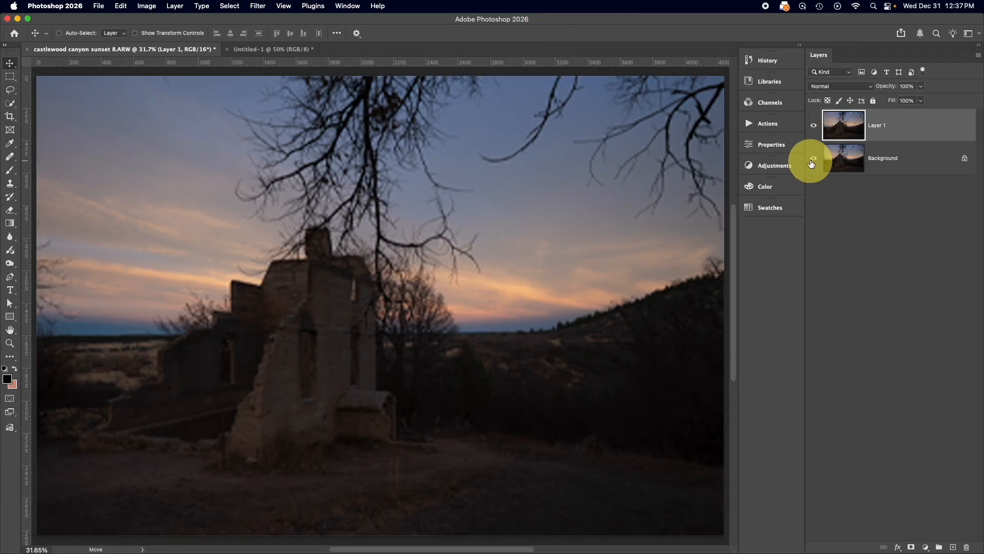
left_click(813, 126)
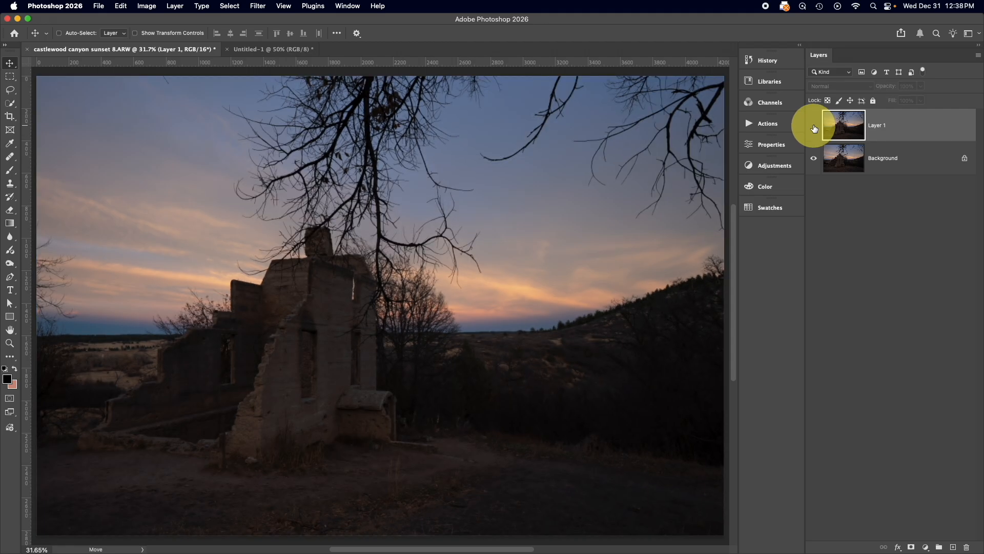
left_click(814, 128)
left_click(814, 128)
left_click(814, 128)
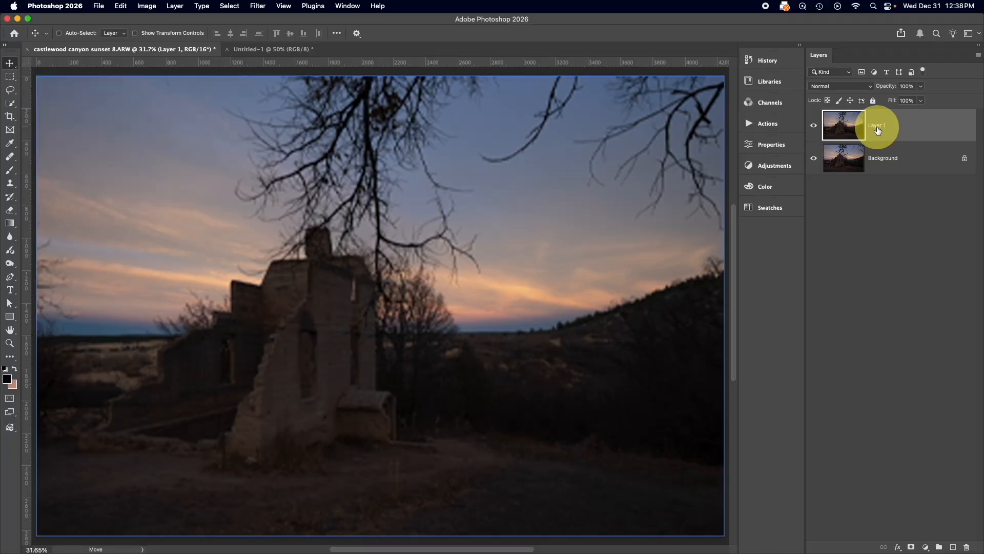
Delete the rescaled, blurry Layer 1 and bring back a full-quality Layer 1 above the Background
key("Delete")
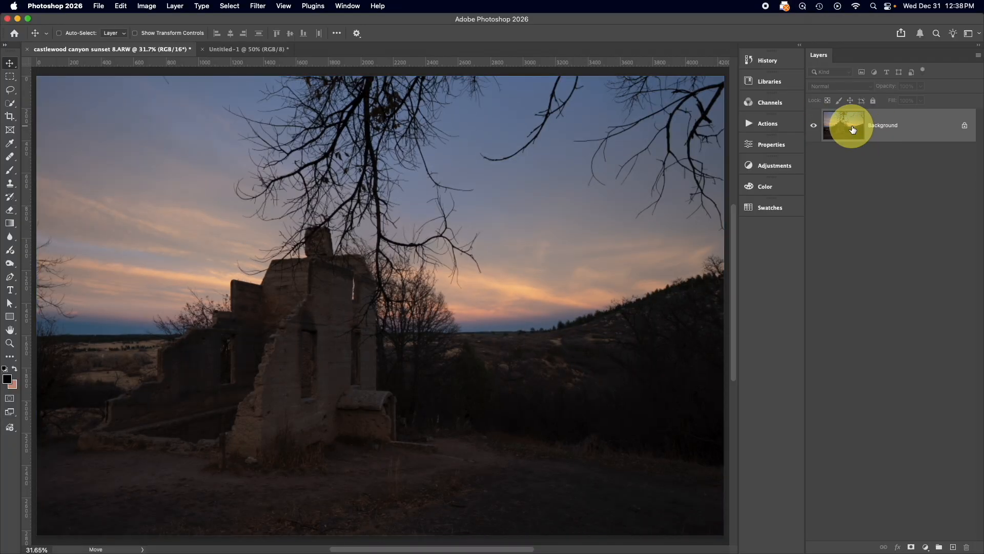
key("super+z")
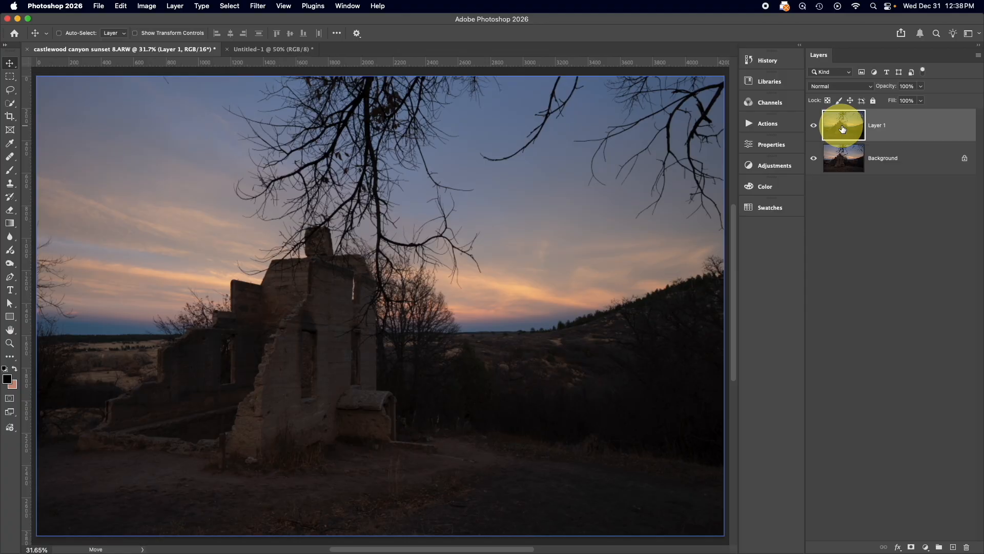
Convert Layer 1 to a smart object for use with smart filters
right_click(922, 125)
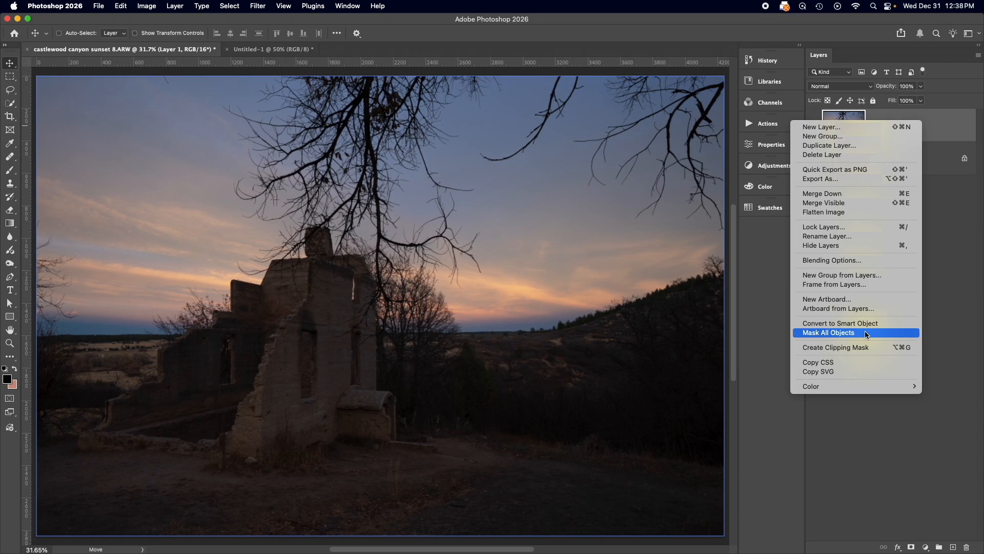
left_click(891, 324)
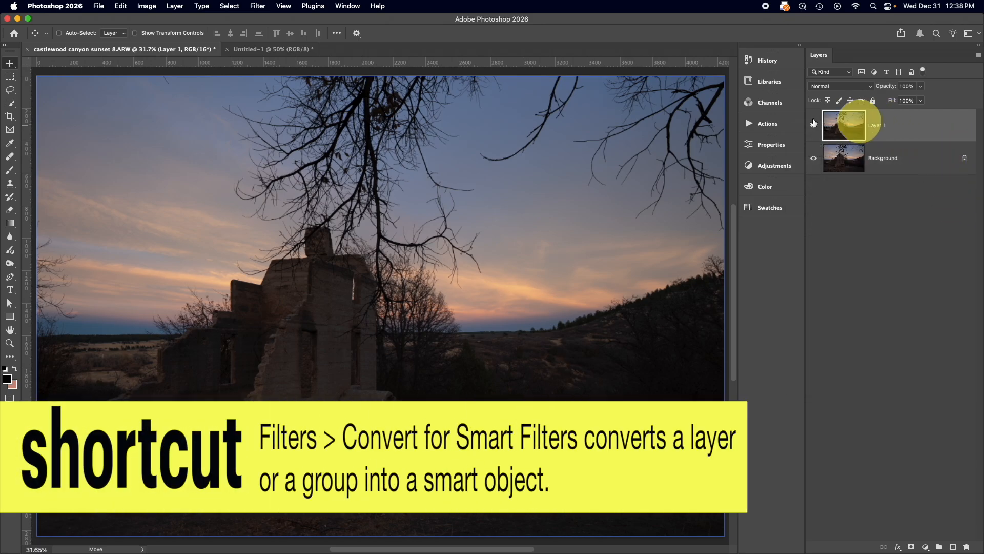
left_click(256, 5)
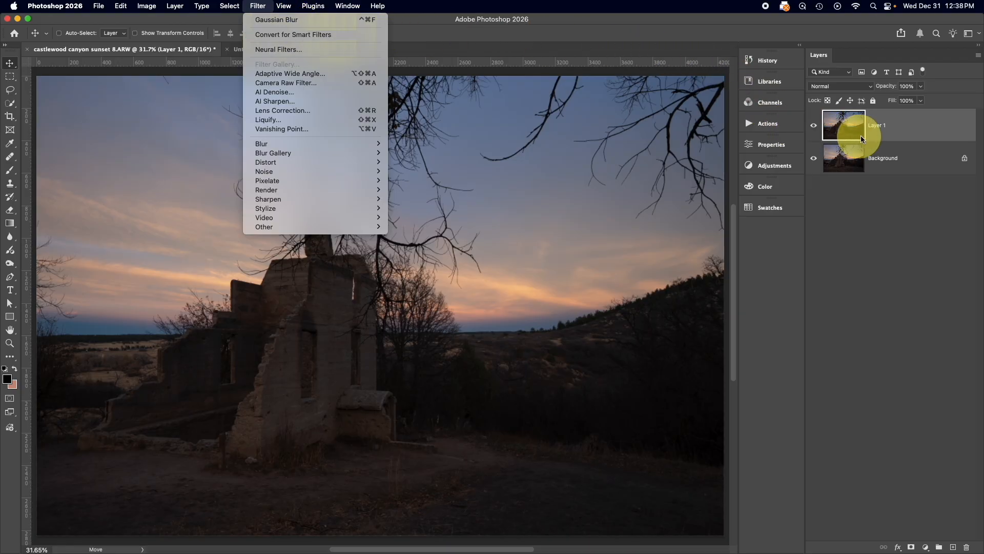
left_click(316, 35)
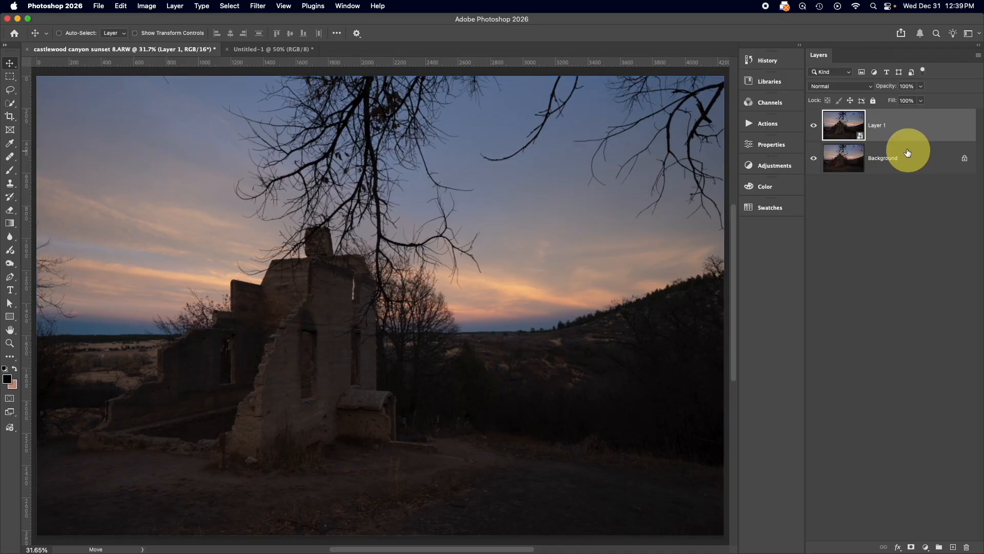
Hide the Background layer, scale the smart object Layer 1 down to about 10.6%, and commit the transform
left_click(813, 157)
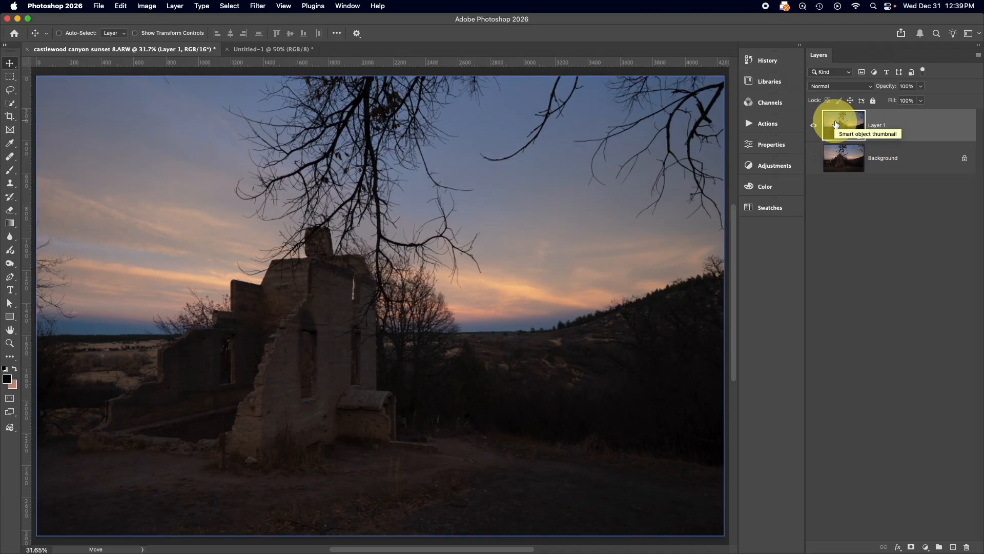
key("super+t")
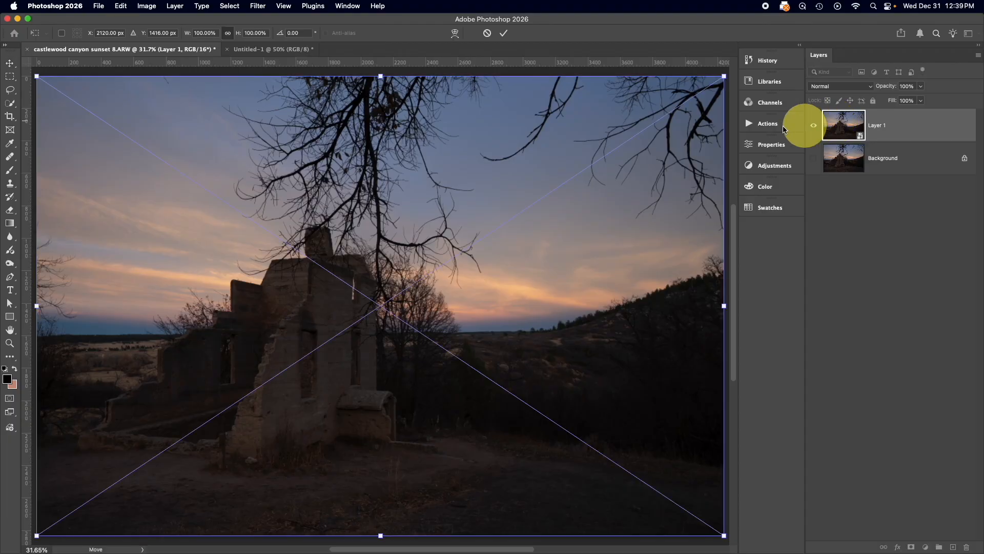
left_click_drag(378, 75, 380, 486)
left_click(505, 33)
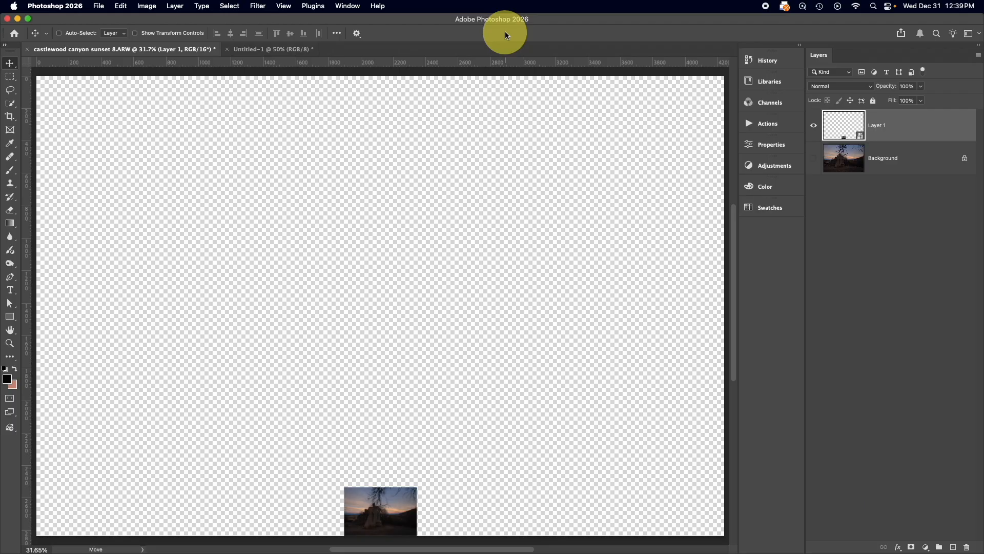
Scale the shrunken smart object Layer 1 back up to fill the canvas and commit the transform
key("super+t")
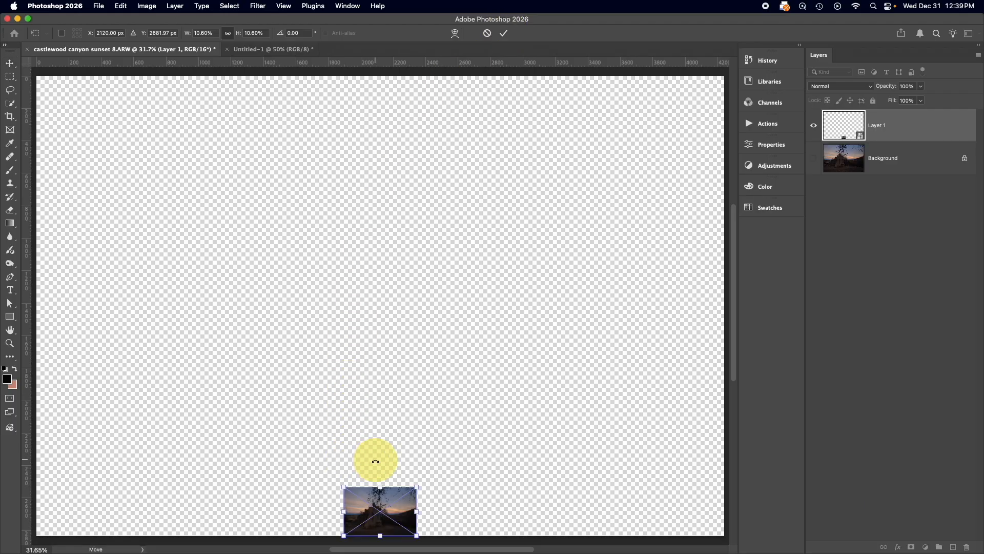
left_click_drag(382, 484, 388, 74)
left_click(503, 33)
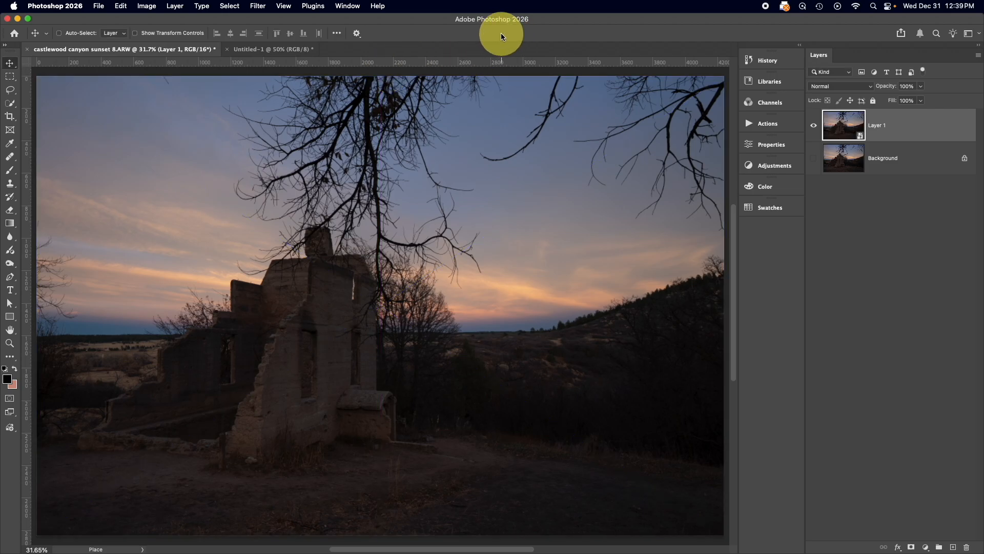
Show the Background layer and toggle Layer 1's visibility to compare the rescaled smart object with the original photo
left_click(813, 157)
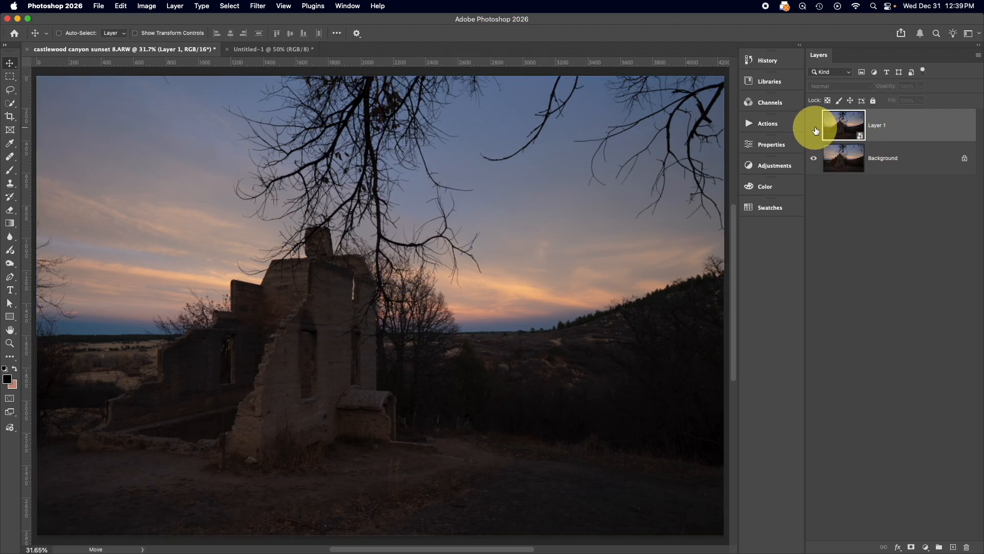
left_click(814, 127)
left_click(814, 127)
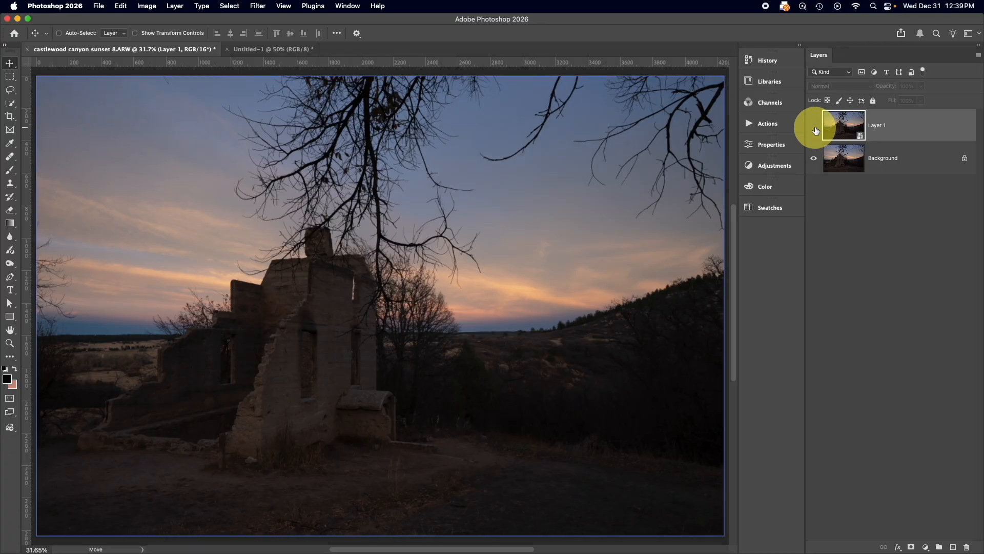
left_click(814, 126)
left_click(814, 126)
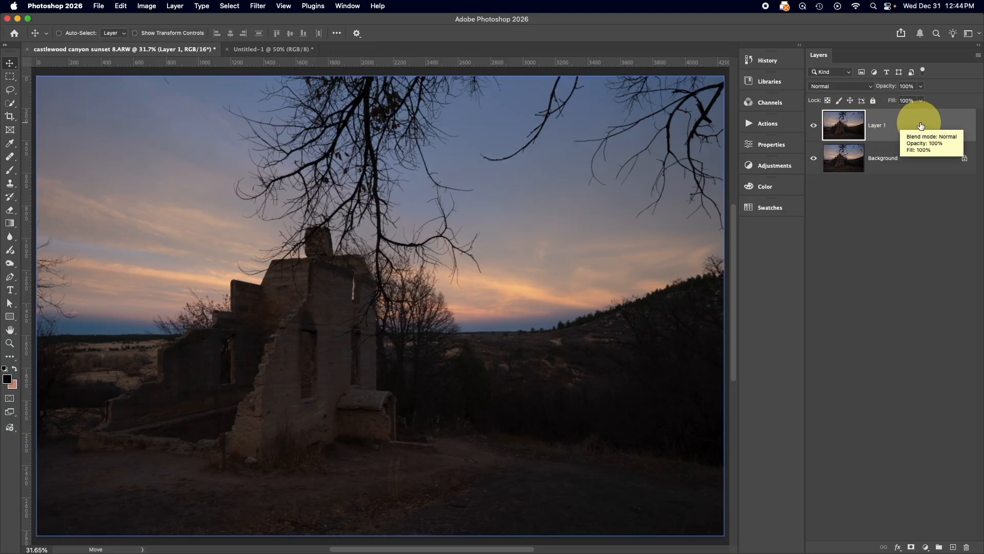
Convert Layer 1 to a smart object and look over the filters available for it
right_click(917, 121)
left_click(836, 324)
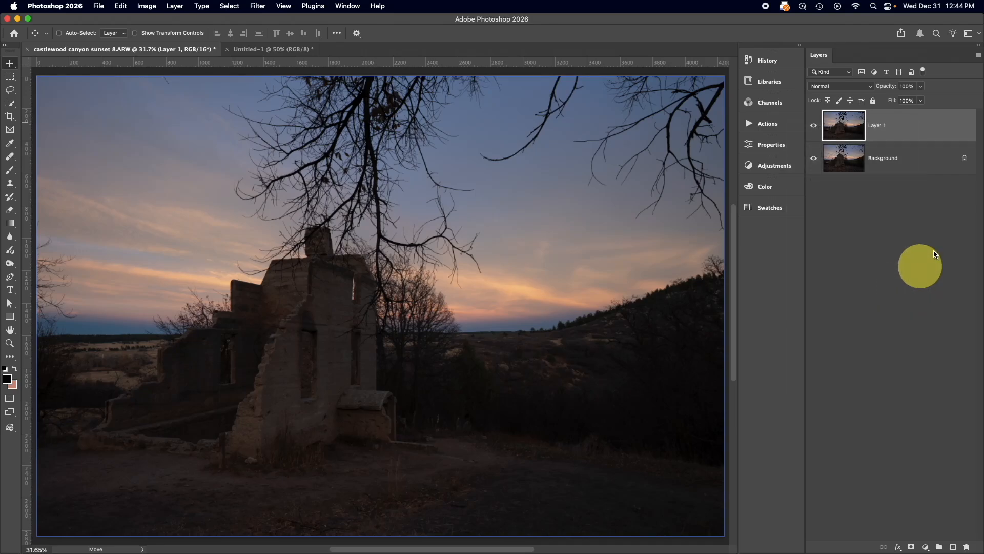
left_click(257, 6)
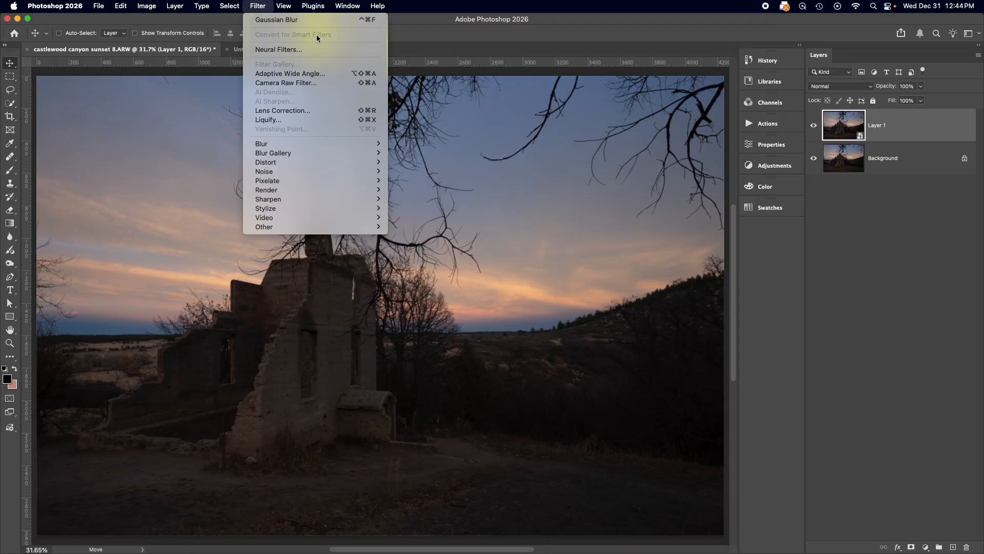
left_click(264, 7)
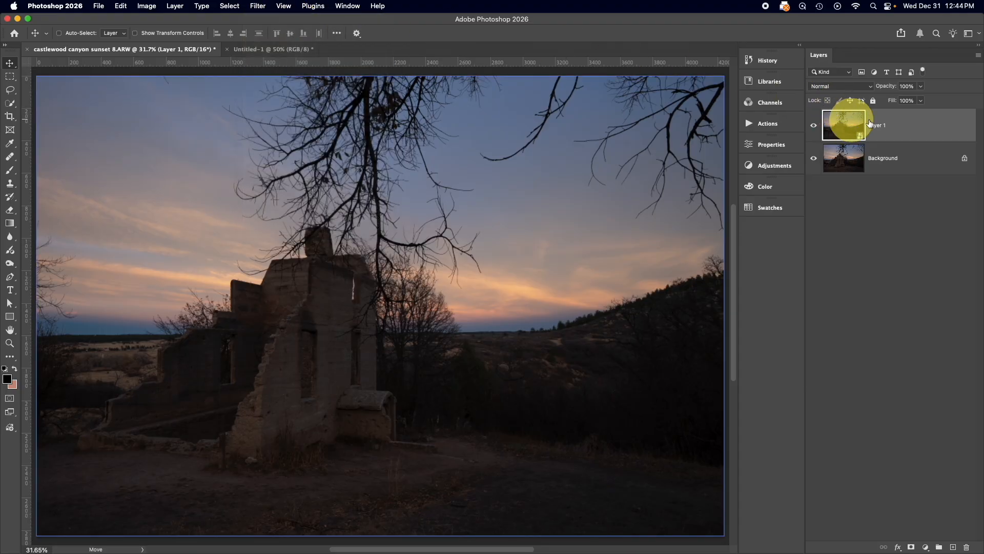
Duplicate the Background layer as a regular pixel layer and hide Layer 1 above it
left_click(855, 159)
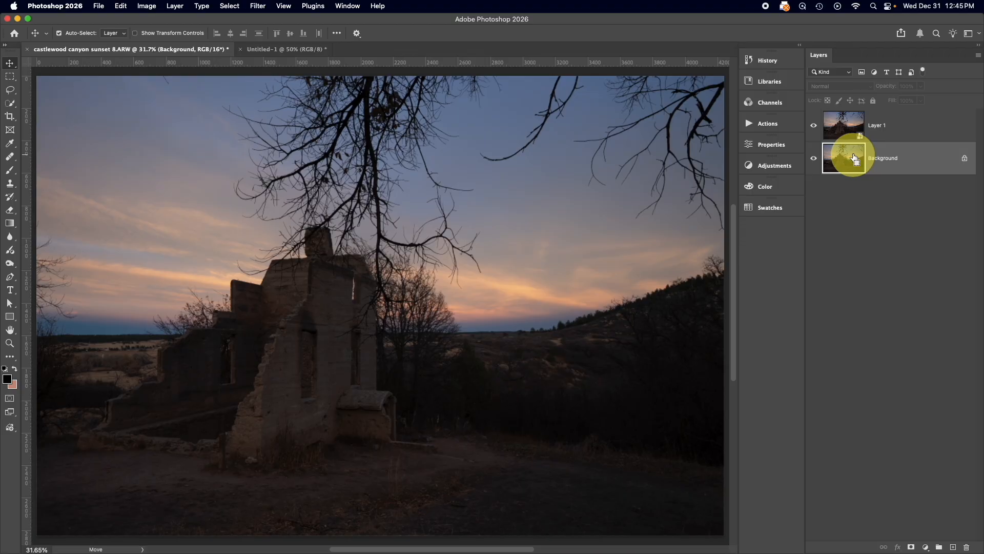
key("super+j")
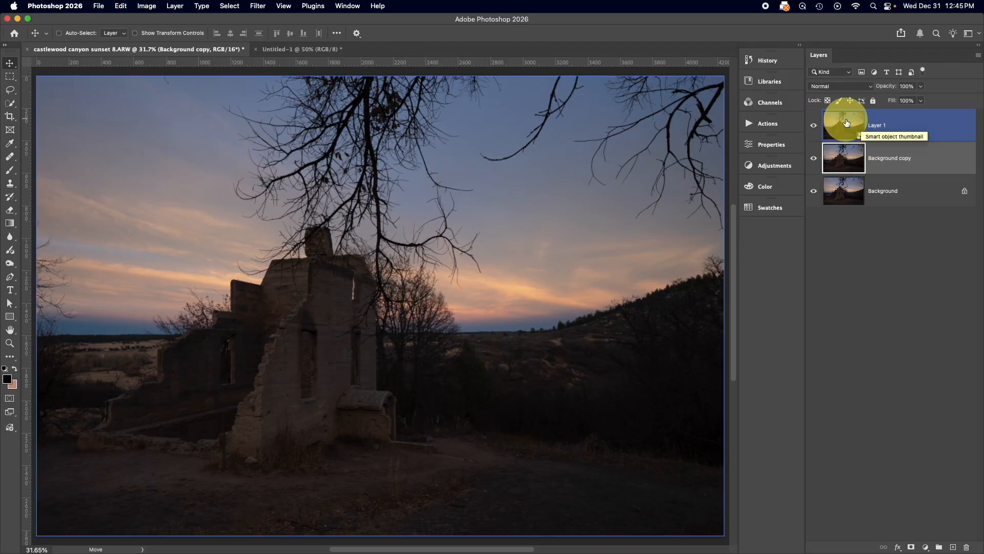
left_click(814, 125)
left_click(841, 154)
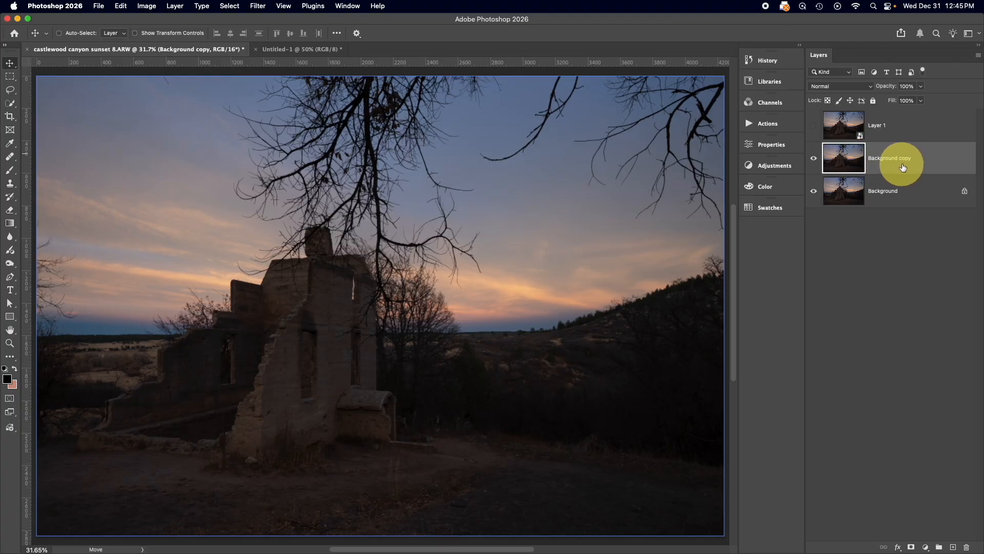
Apply a Gaussian Blur with a 9.7 pixel radius directly to the Background copy layer
left_click(847, 134)
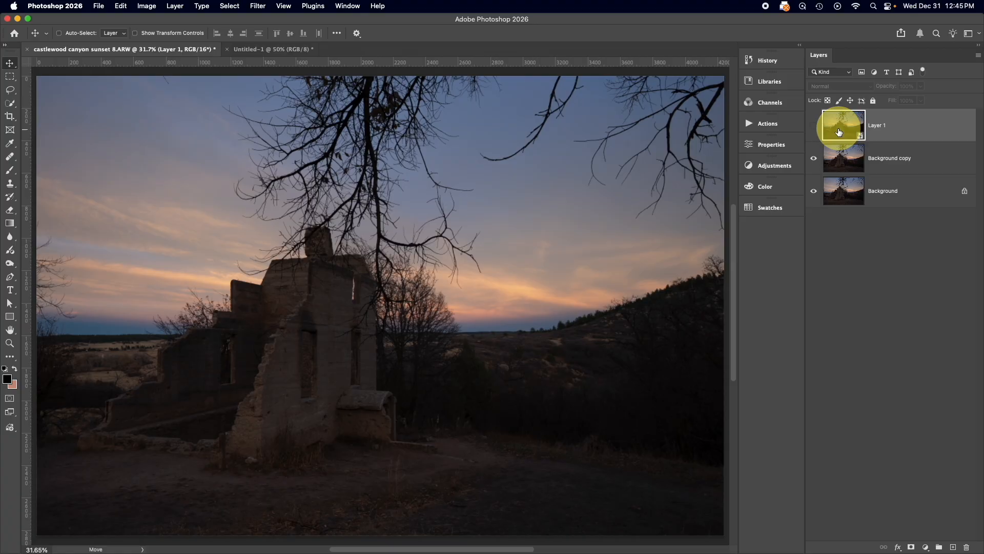
left_click(839, 157)
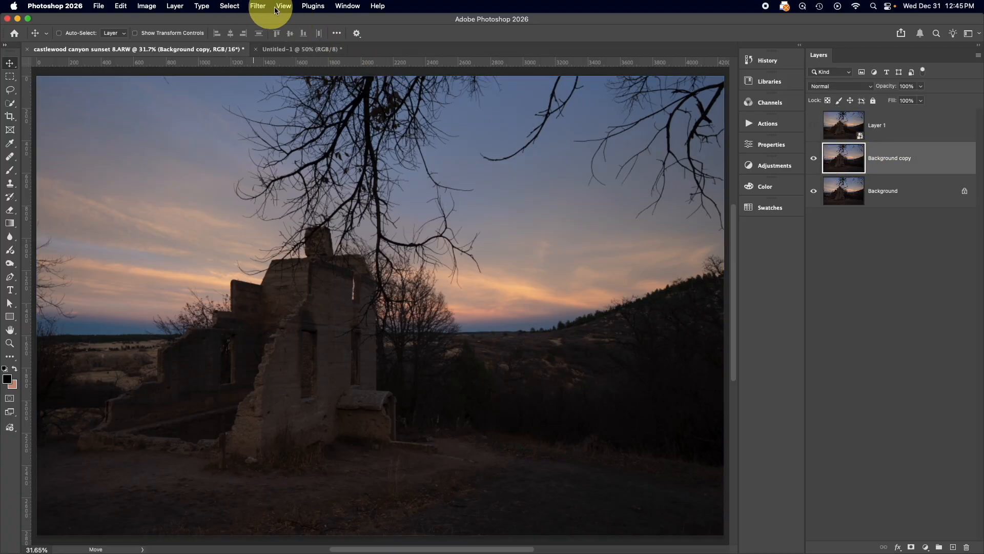
left_click(257, 5)
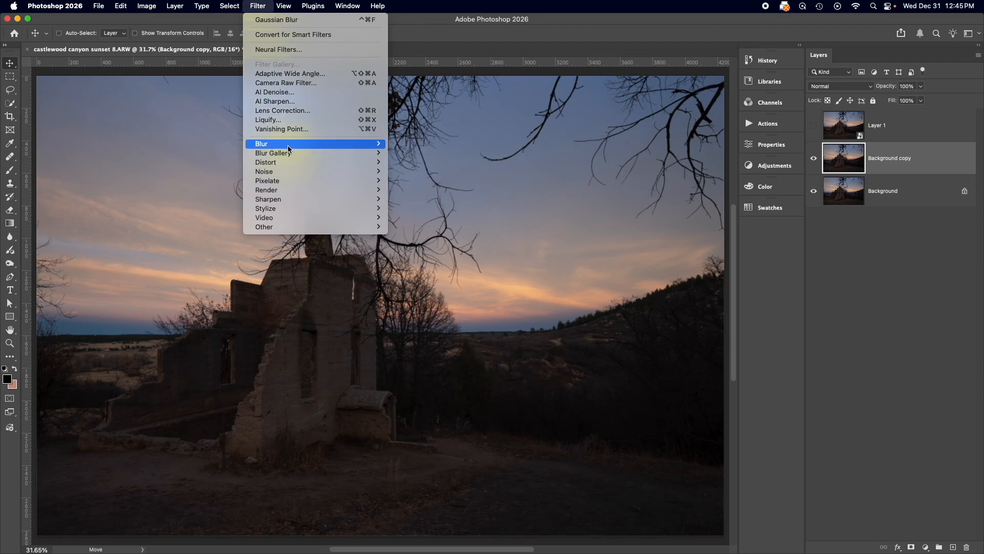
mouse_move(287, 145)
left_click(416, 181)
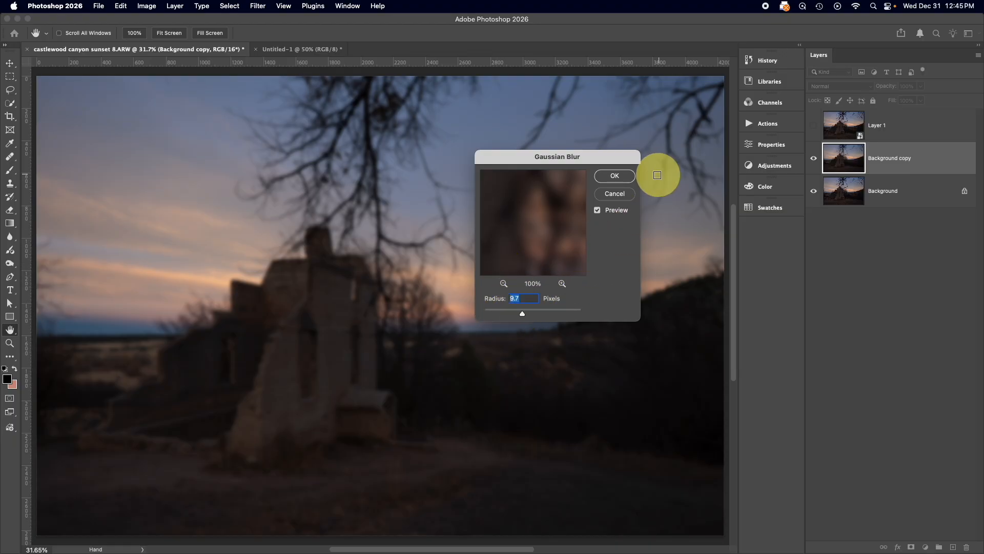
left_click(615, 176)
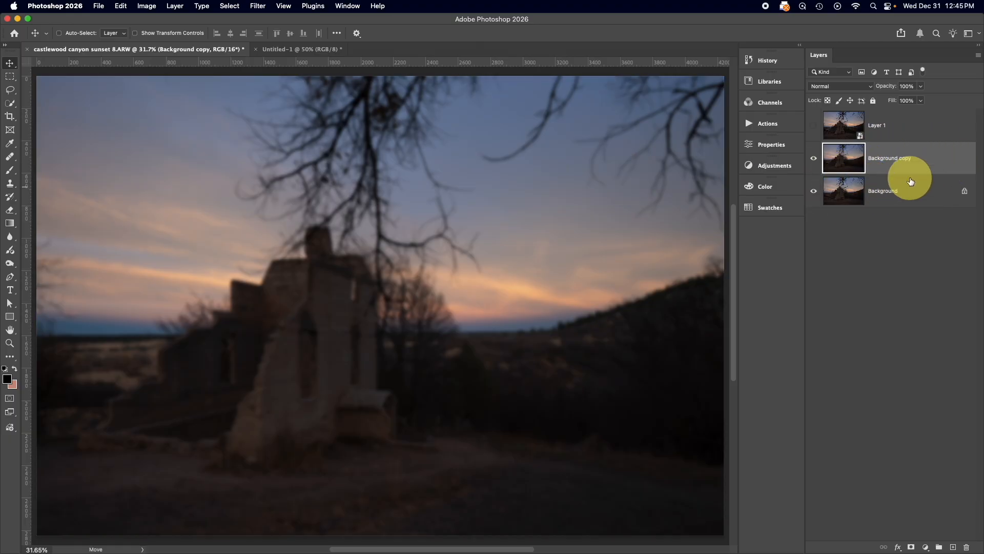
Try to reduce the Background copy's blur by running Gaussian Blur again with a 0.1 pixel radius, and cancel the filter
left_click(260, 6)
mouse_move(267, 144)
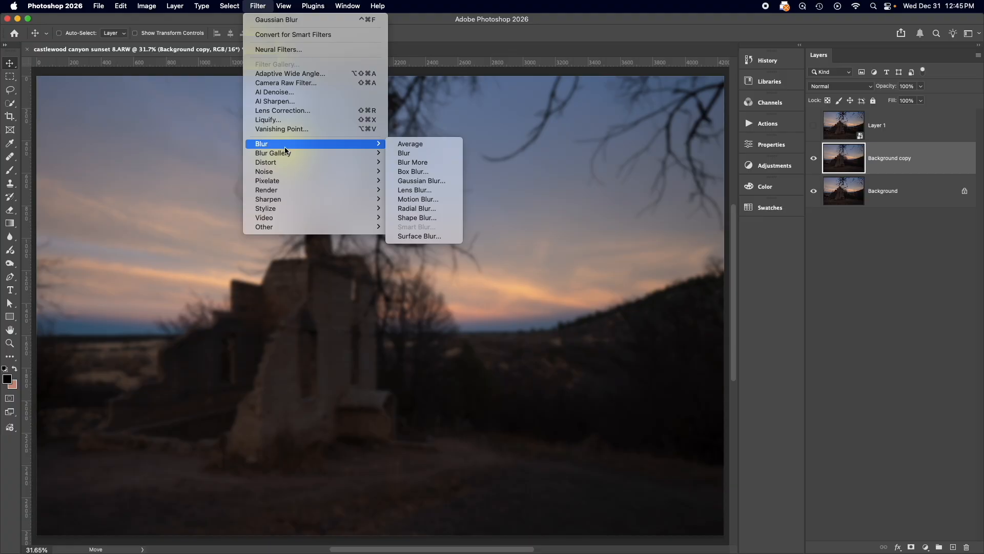
left_click(414, 183)
left_click_drag(521, 314, 485, 316)
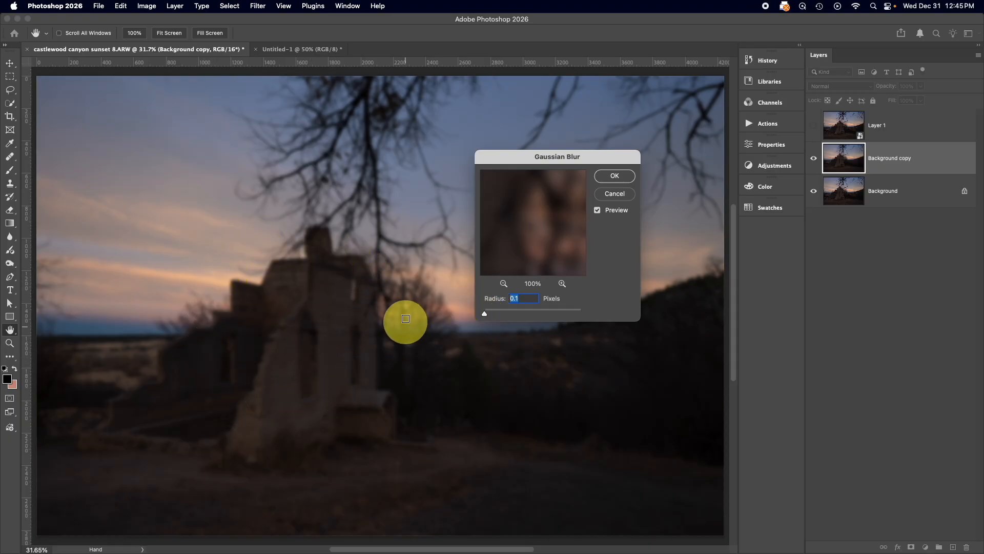
scroll(406, 307, "left", 1)
scroll(405, 307, "up", 1)
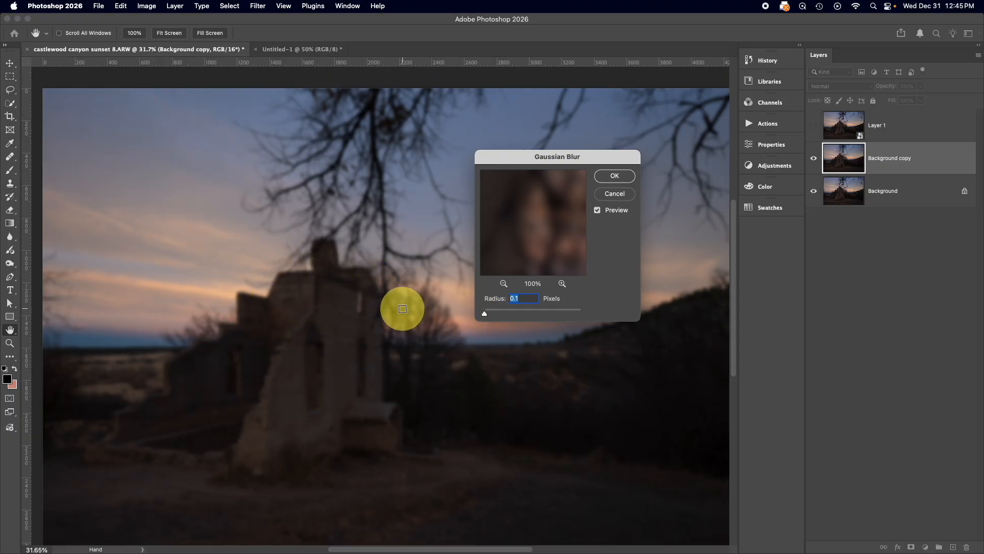
left_click(617, 193)
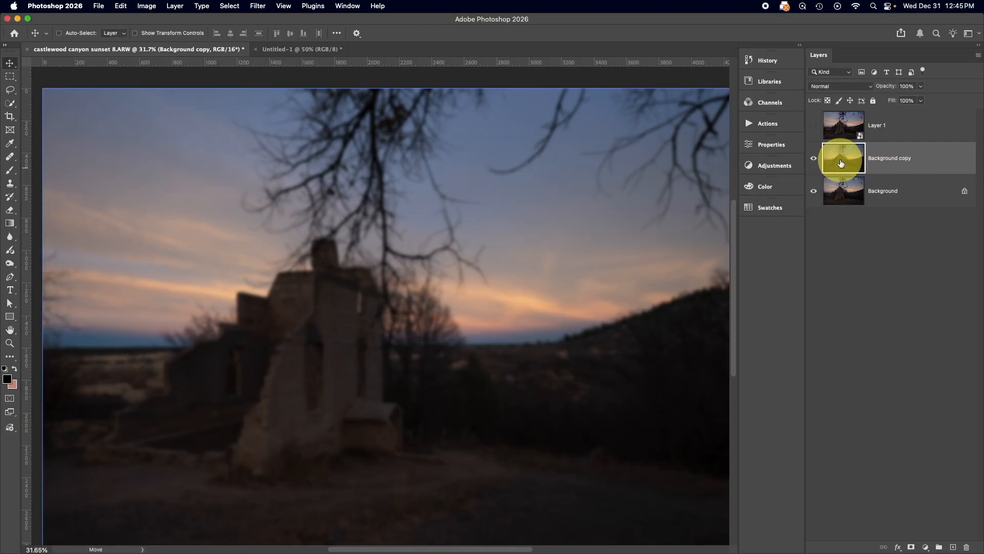
Delete the blurred Background copy layer and show Layer 1 again
key("Delete")
left_click(814, 125)
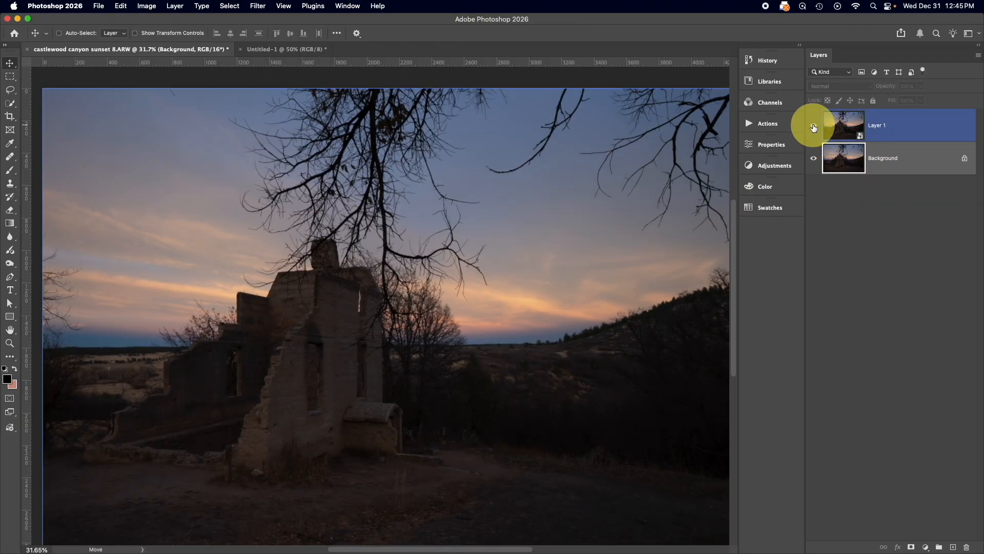
Apply a Gaussian Blur smart filter with a 9.7 pixel radius to the smart object Layer 1
left_click(839, 128)
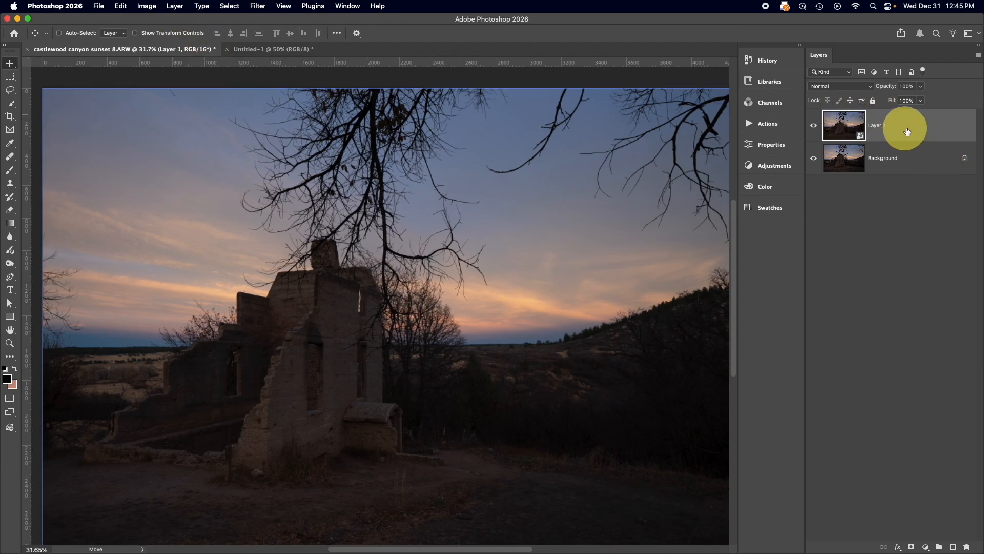
left_click(257, 6)
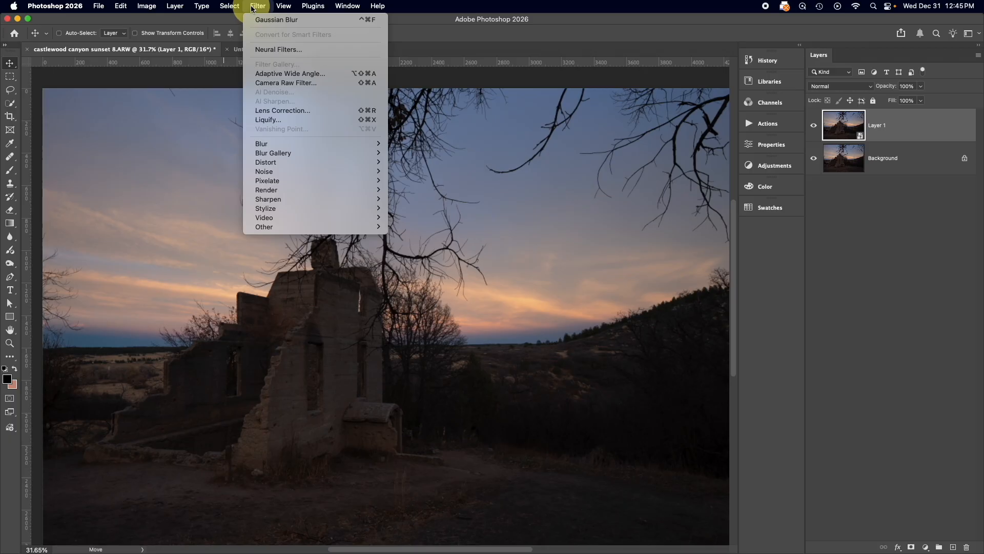
mouse_move(285, 148)
left_click(435, 182)
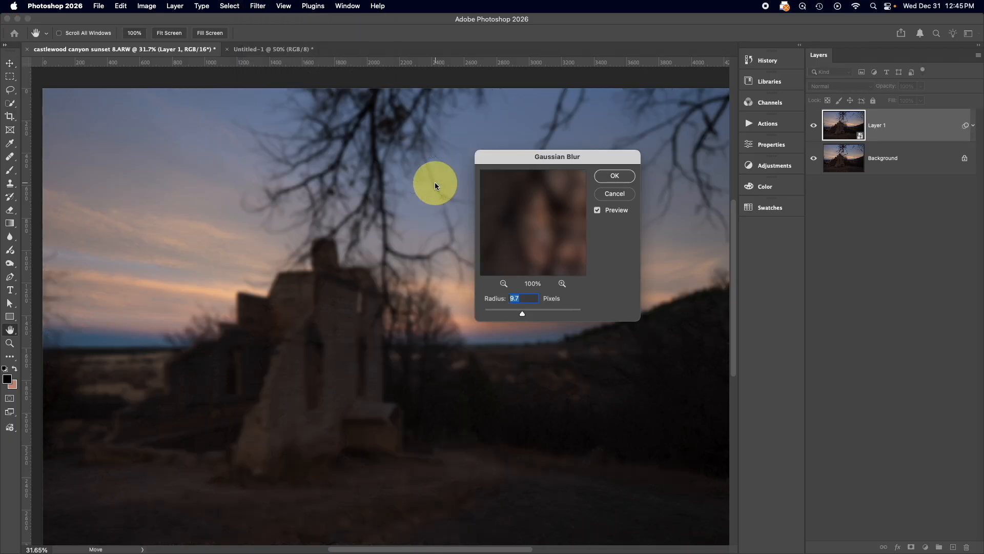
left_click(615, 176)
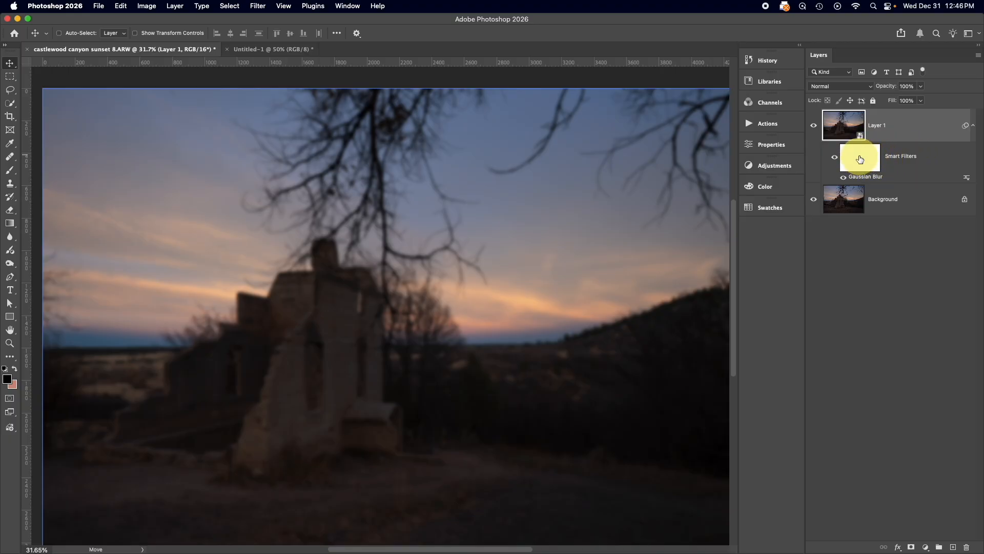
Edit Layer 1's Gaussian Blur smart filter and set its radius to 5.4 pixels
left_click(843, 168)
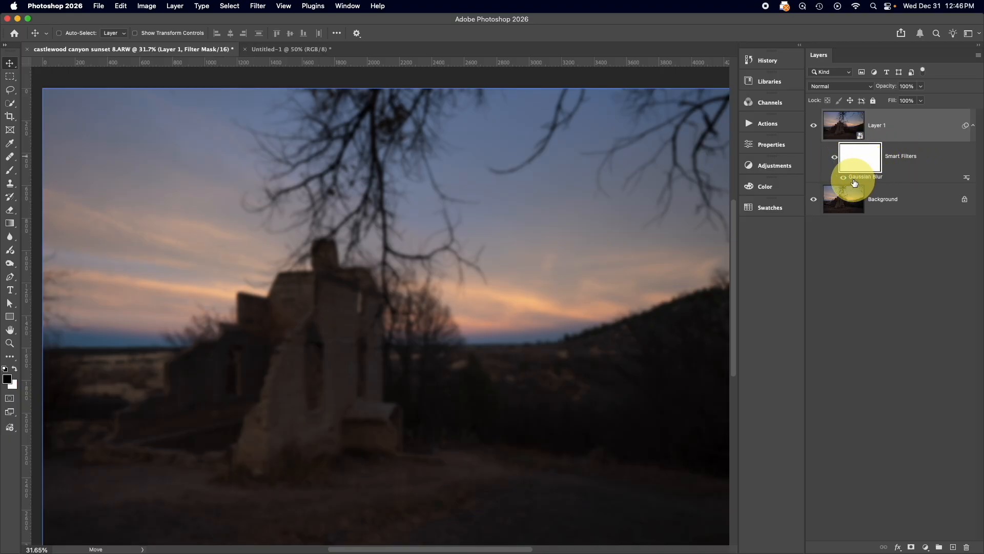
double_click(879, 181)
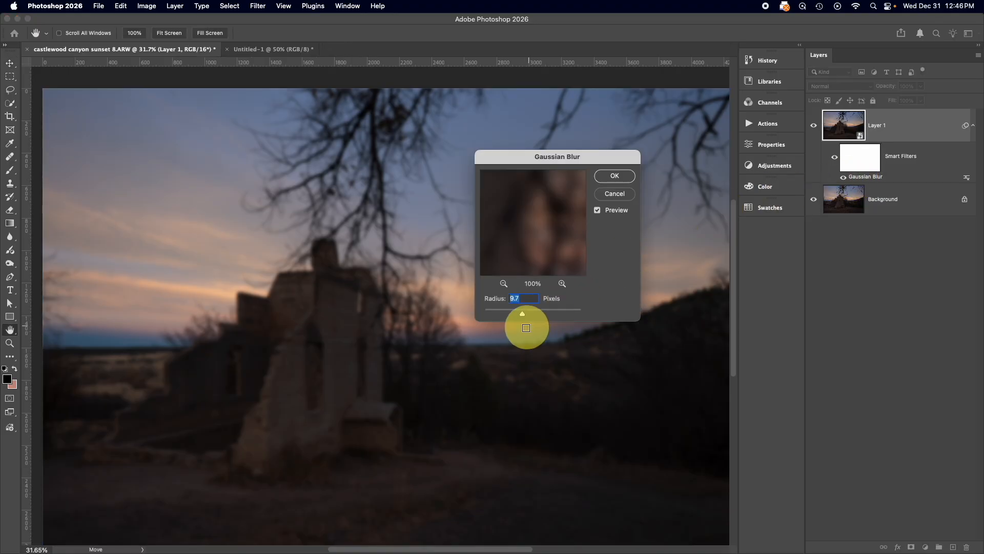
mouse_move(522, 313)
left_mouse_down()
mouse_move(493, 311)
mouse_move(553, 312)
mouse_move(510, 313)
left_mouse_up()
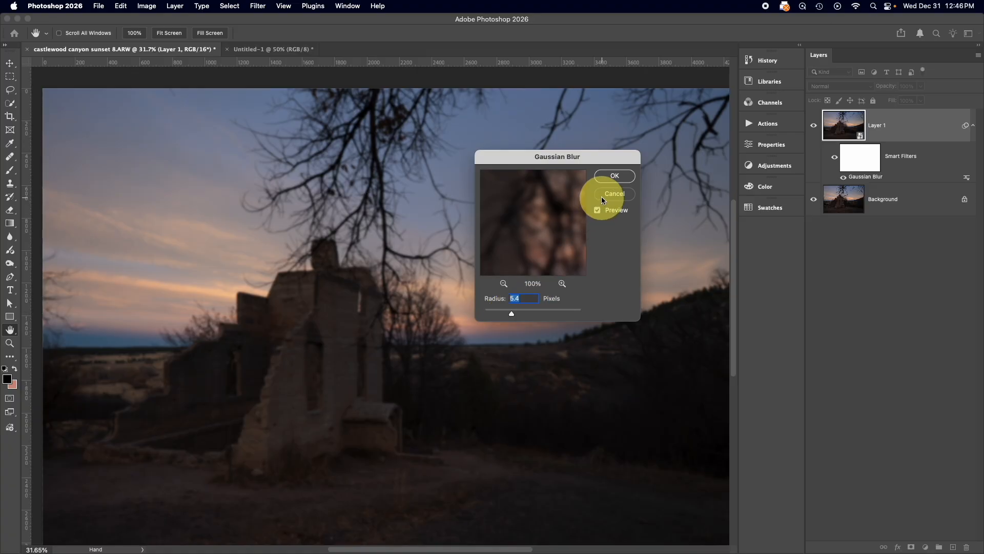
left_click(613, 175)
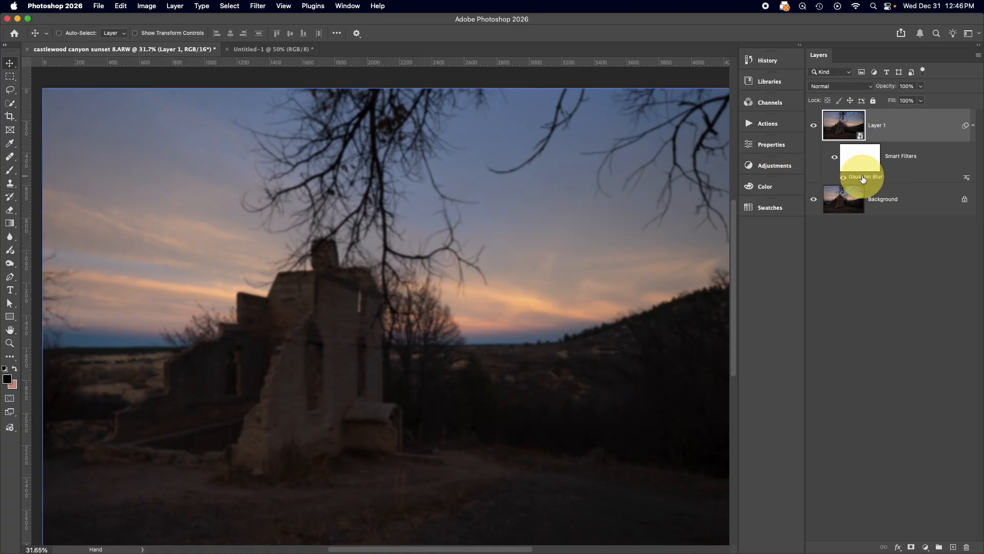
Delete the Gaussian Blur smart filter from Layer 1 and switch to the Untitled-1 document
right_click(863, 179)
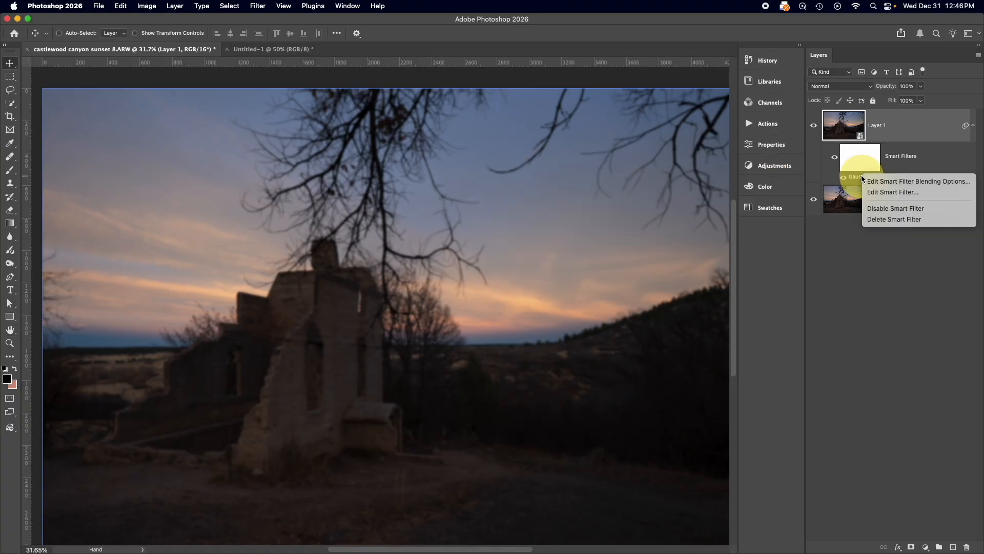
left_click(897, 224)
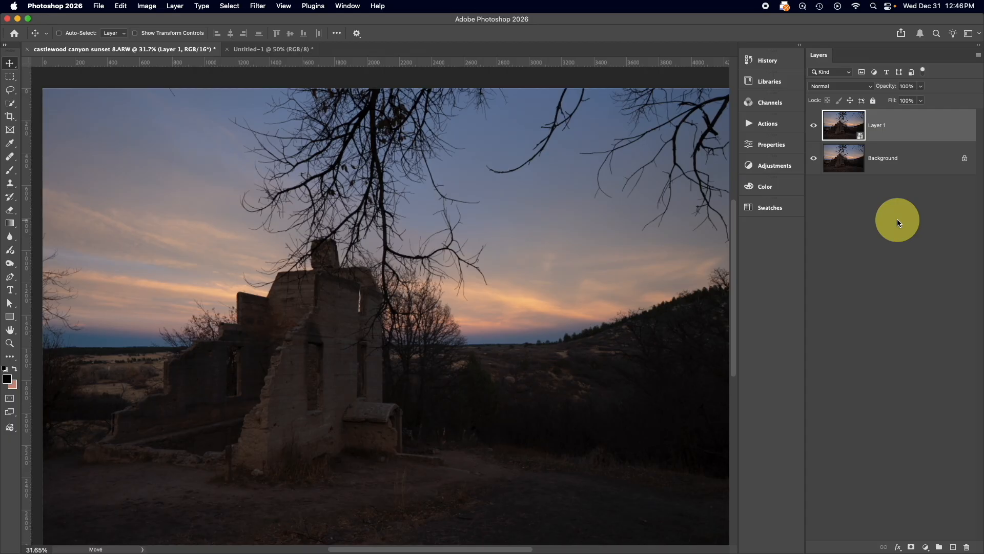
key("ctrl+Tab")
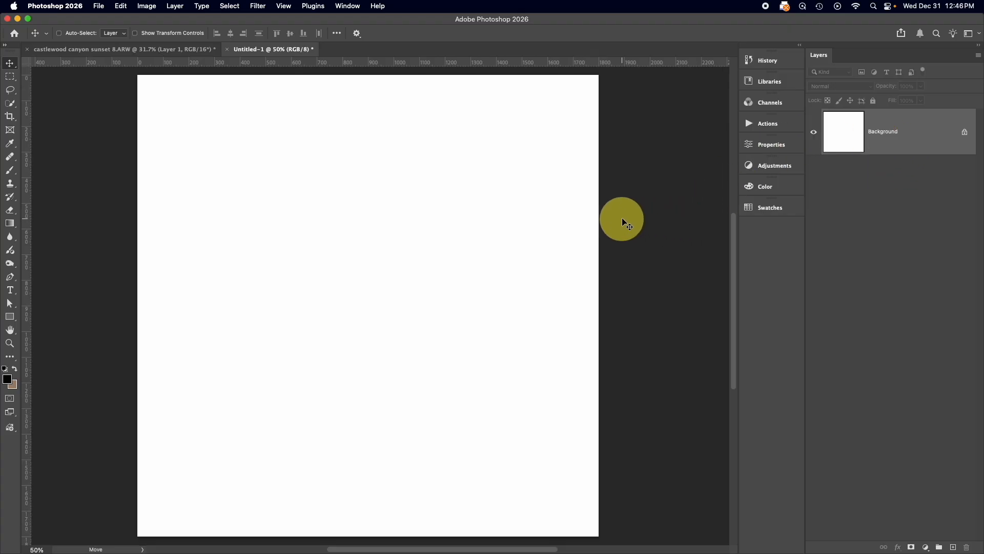
Set the shape tool's fill to a slightly darkened yellow using the foreground colour
scroll(625, 222, "left", 2)
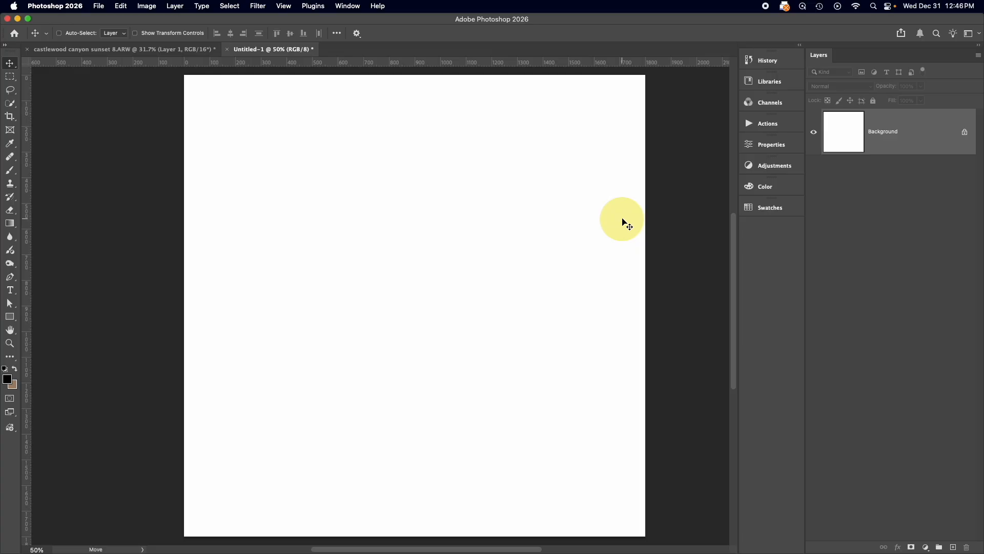
left_click(10, 318)
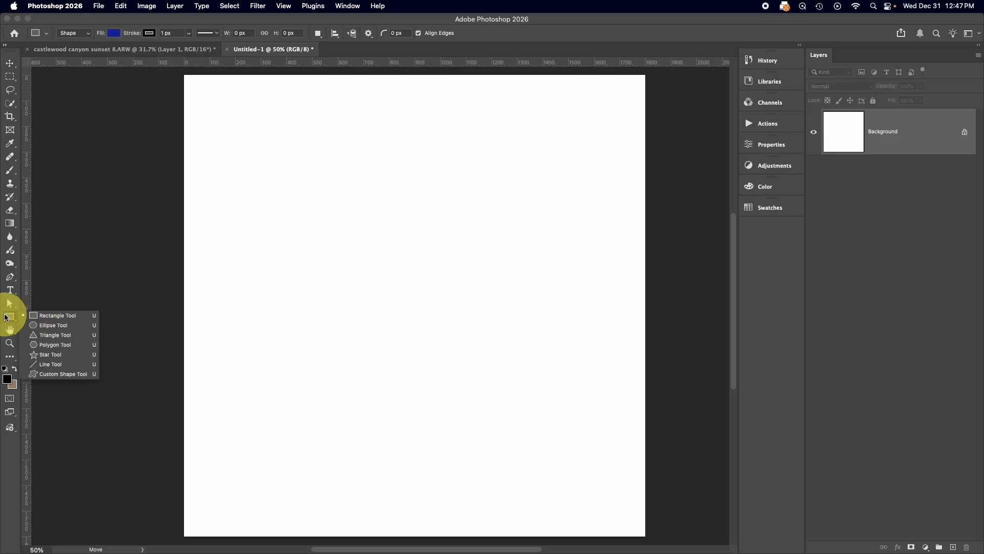
left_click(6, 317)
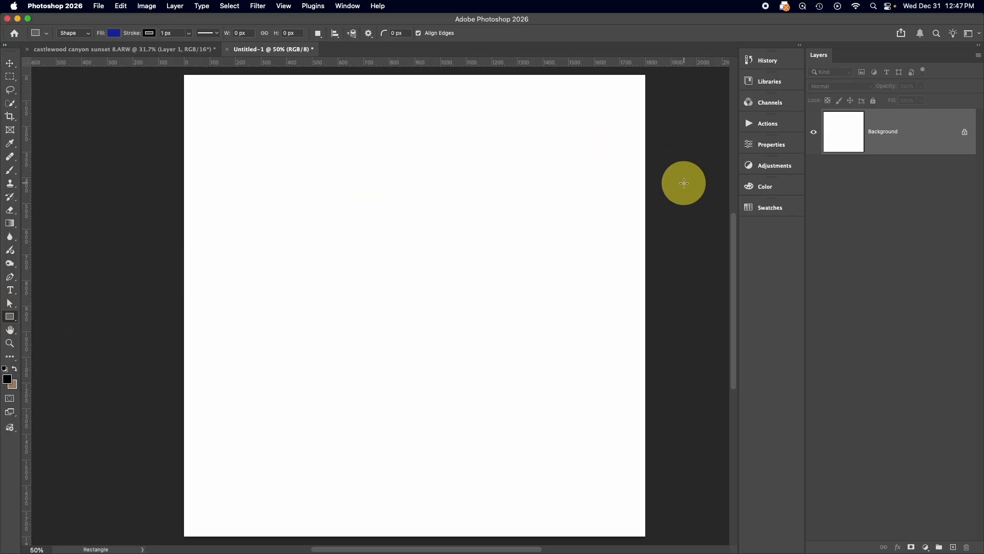
left_click(764, 186)
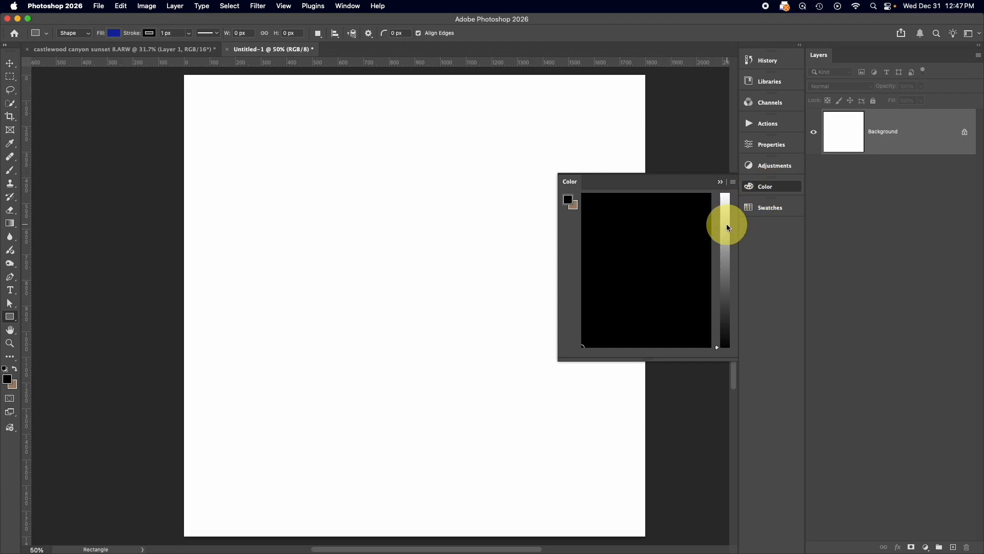
left_click(725, 216)
left_click(599, 214)
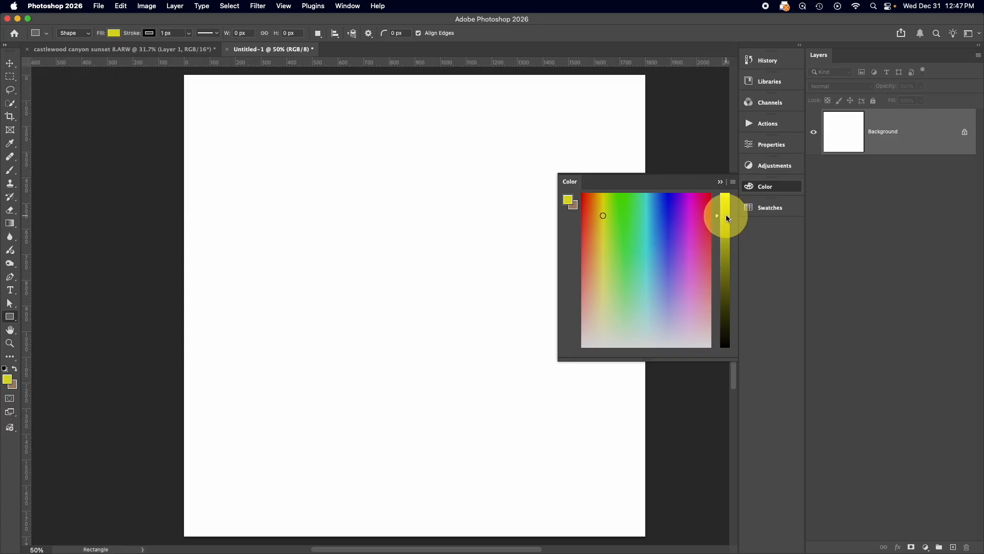
left_click(724, 226)
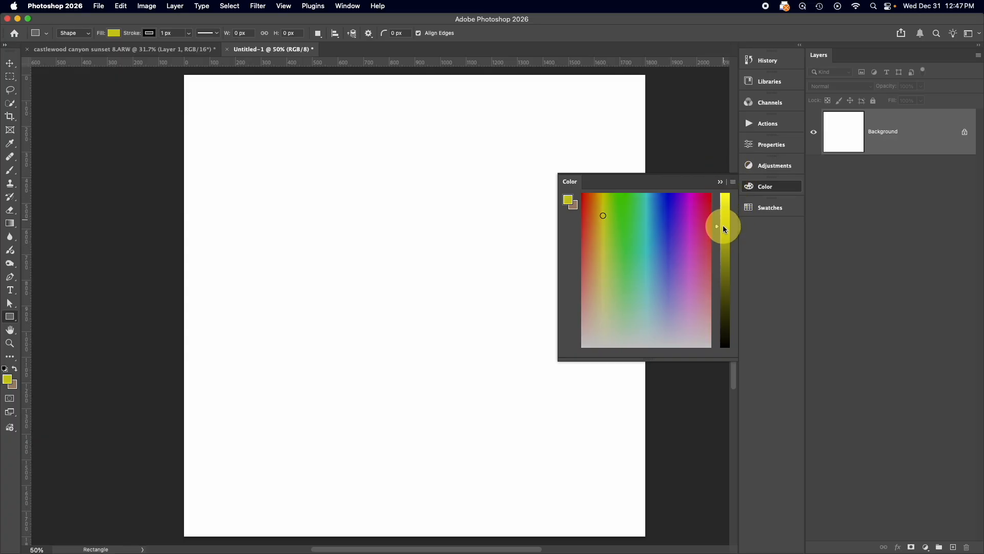
left_click(719, 183)
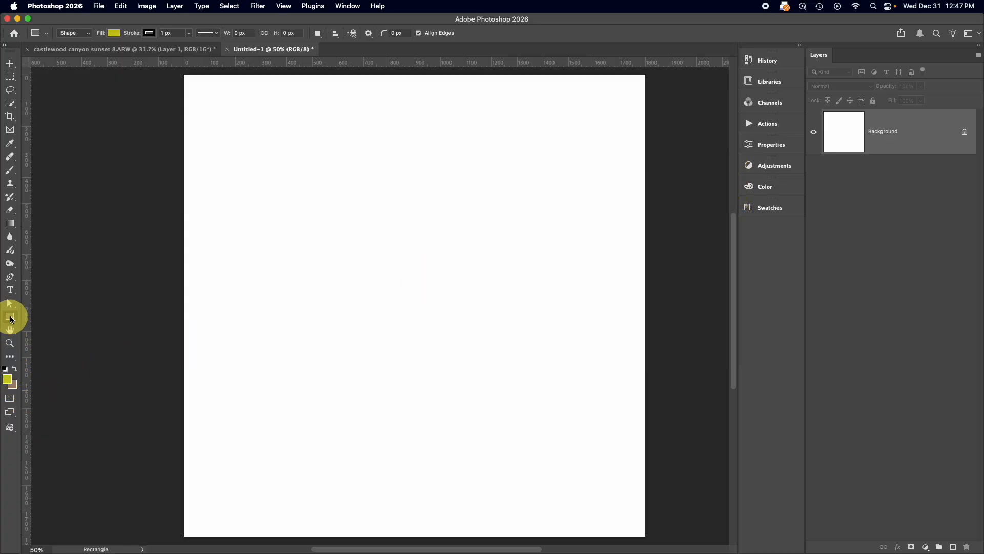
Draw a circle about 467 px wide with the Ellipse tool and move it slightly toward the canvas centre
right_click(11, 318)
left_click(51, 323)
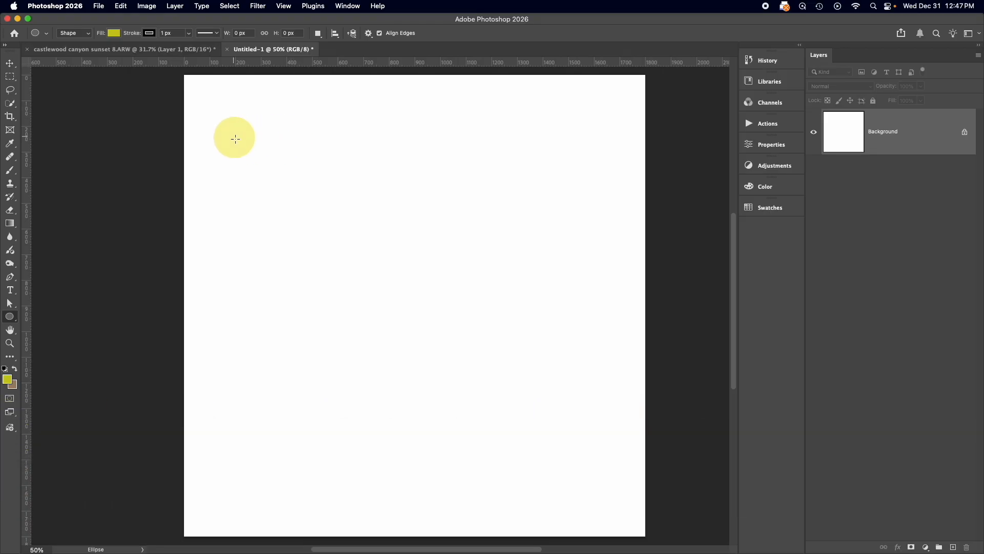
left_click_drag(233, 135, 358, 255)
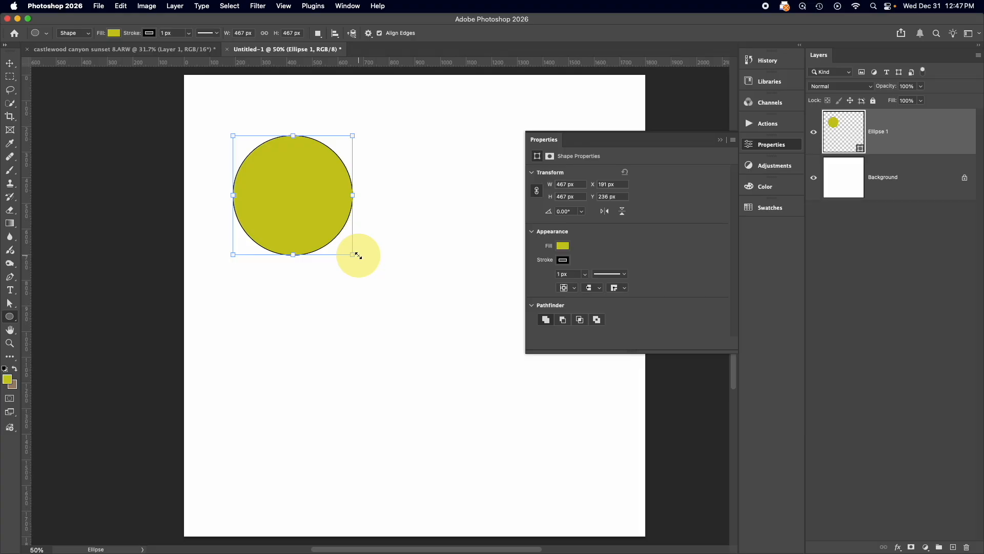
left_click(720, 140)
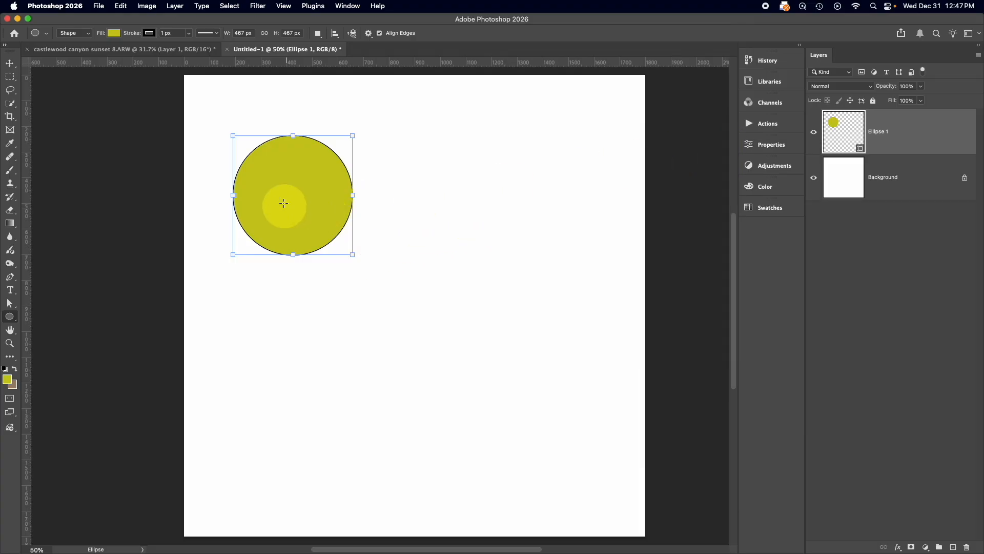
left_click(10, 62)
left_click_drag(274, 197, 330, 212)
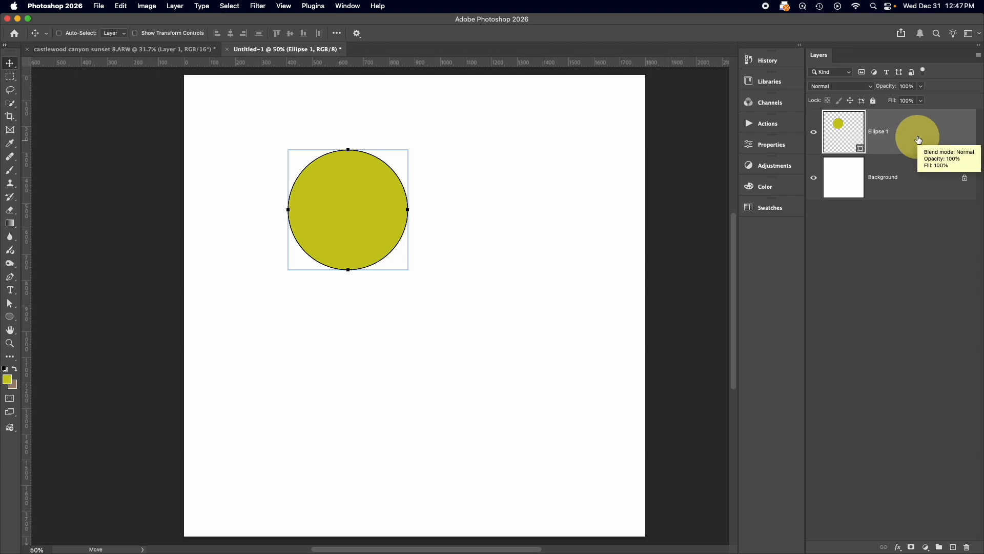
Convert the Ellipse 1 shape layer for smart filters and duplicate the resulting smart object twice
left_click(261, 9)
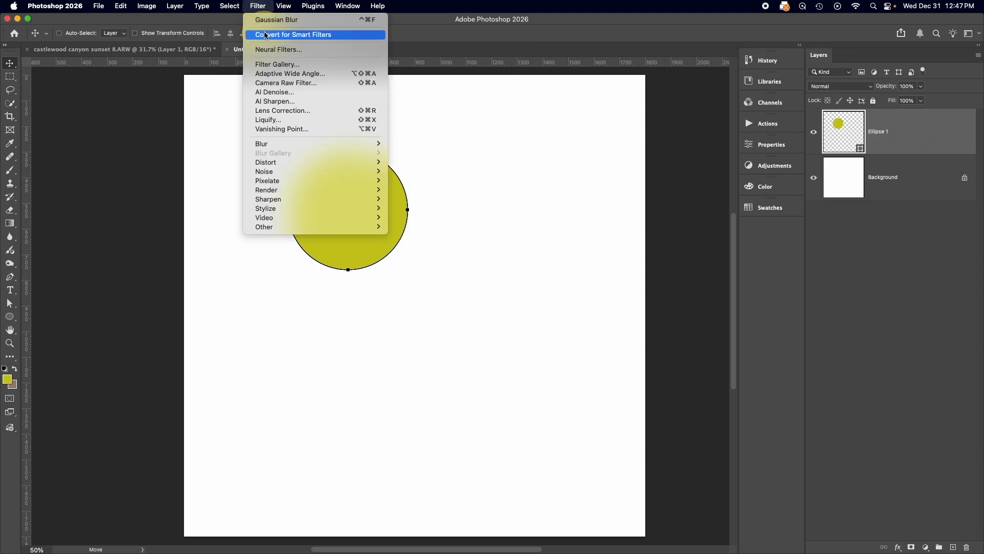
left_click(263, 31)
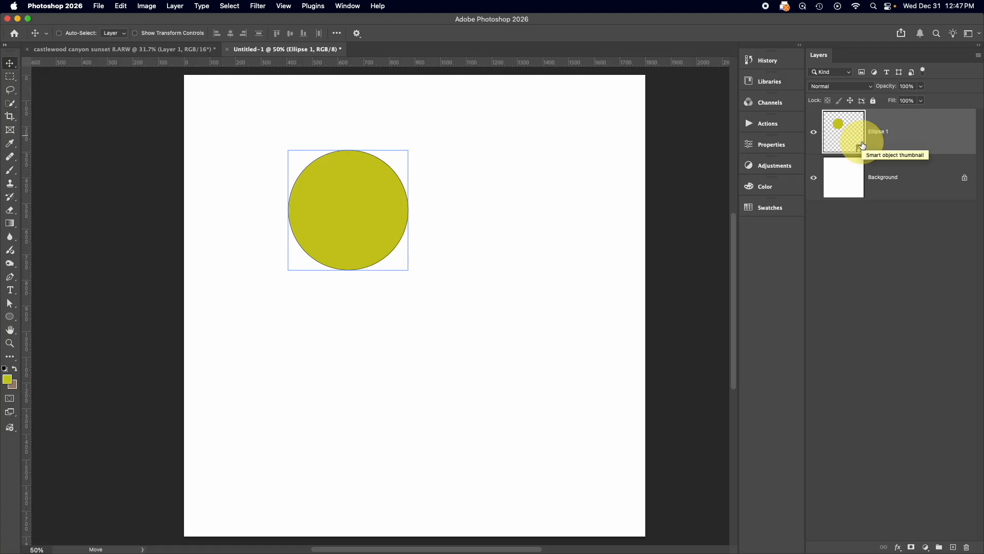
key("super+j")
key("super+j")
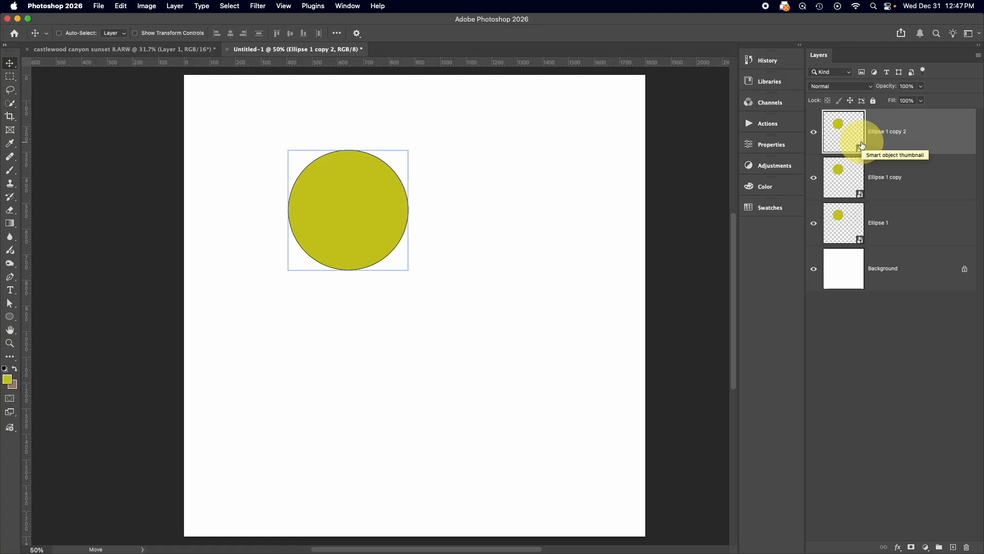
Move Ellipse 1 copy to the canvas's right side and Ellipse 1 to its lower left, separating the three circles
left_click(845, 177)
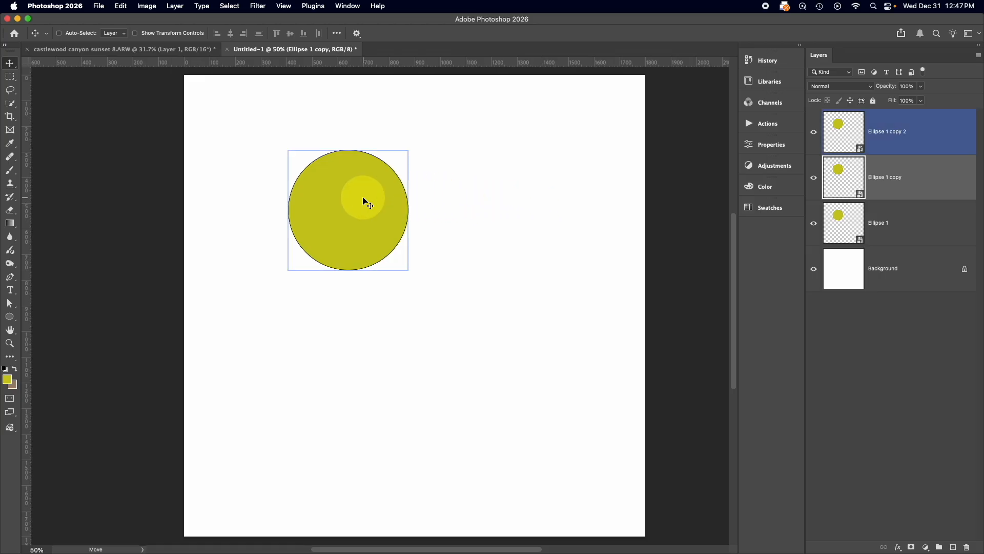
left_click_drag(363, 201, 557, 281)
left_click(877, 218)
left_click_drag(312, 213, 338, 439)
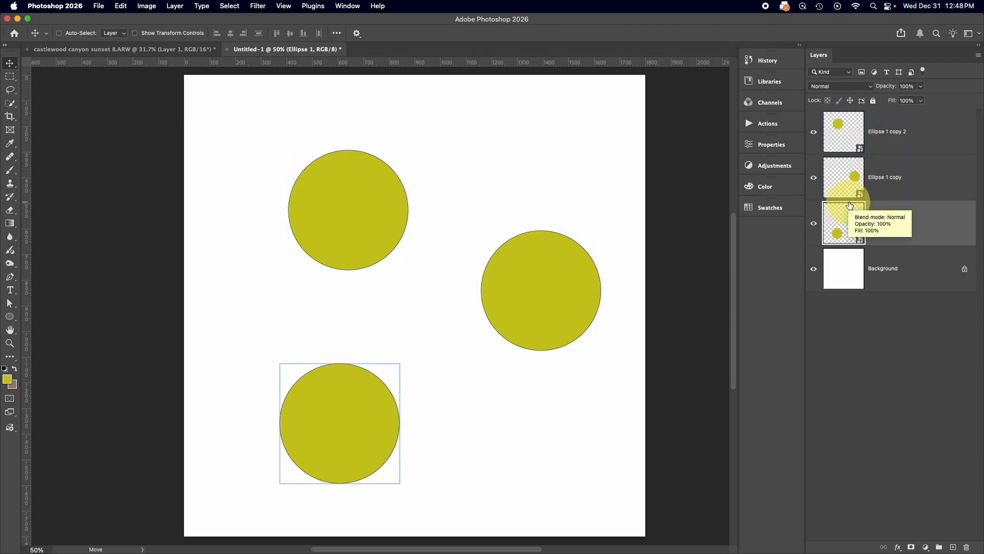
Open Ellipse 1 copy 2's smart object contents and paint two black eyes and a smile on a new layer with a 45 px brush
left_click(850, 142)
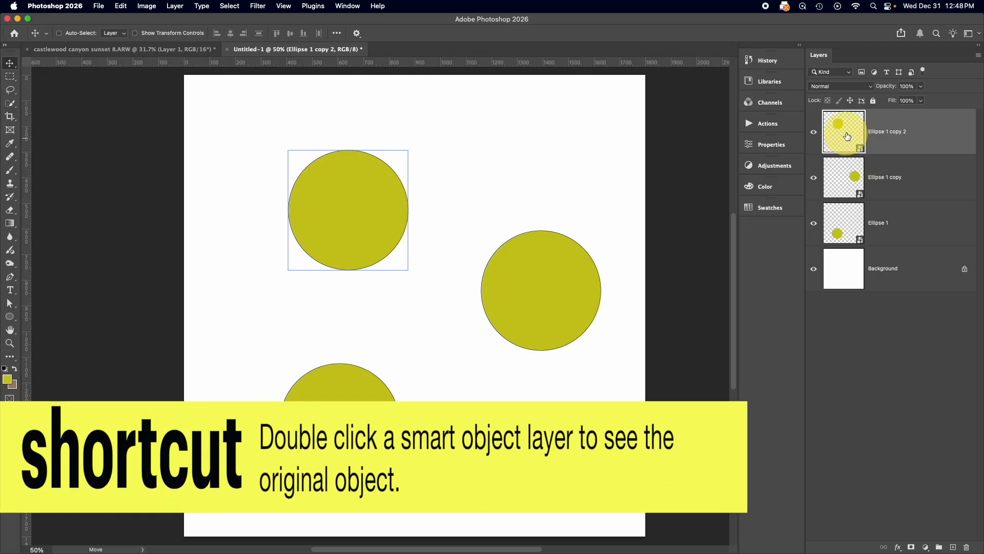
double_click(846, 136)
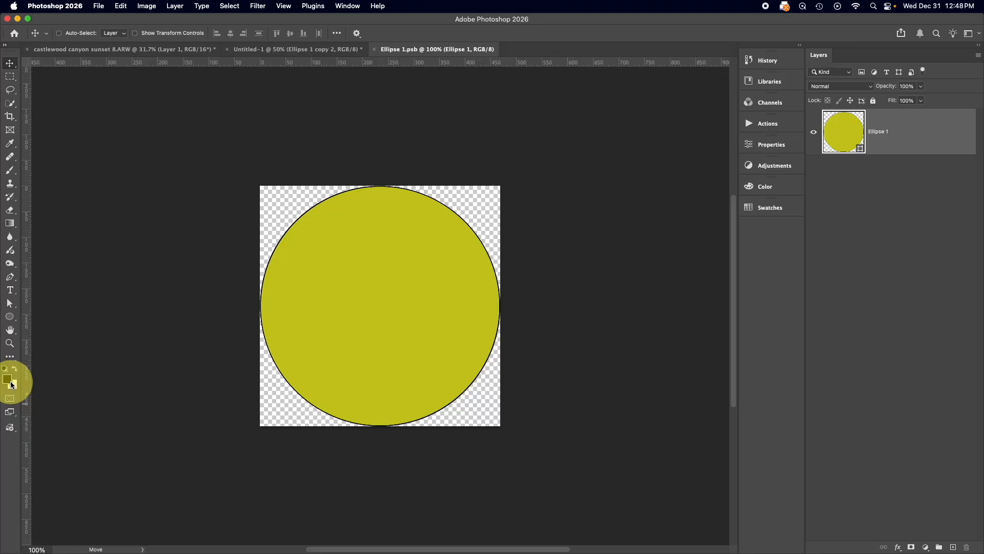
key("d")
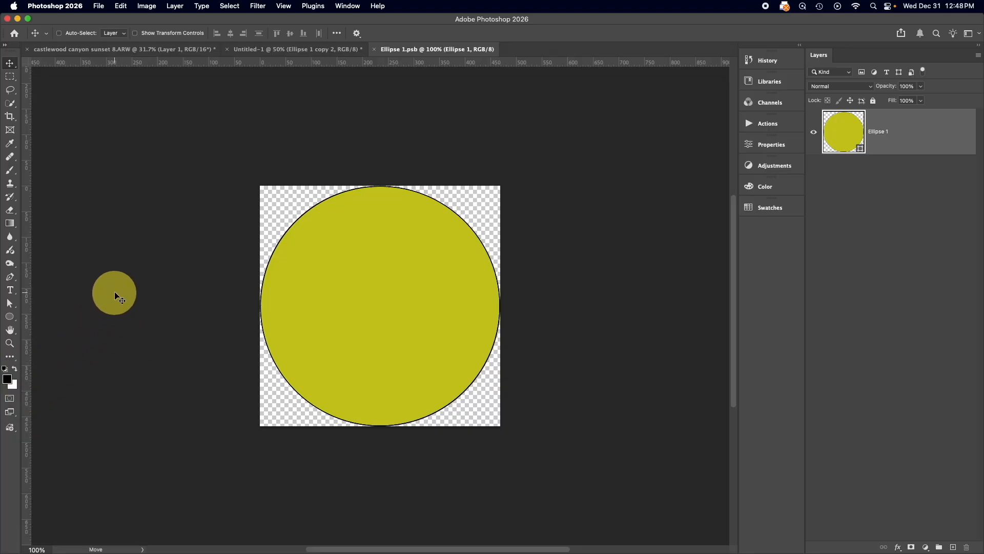
key("b")
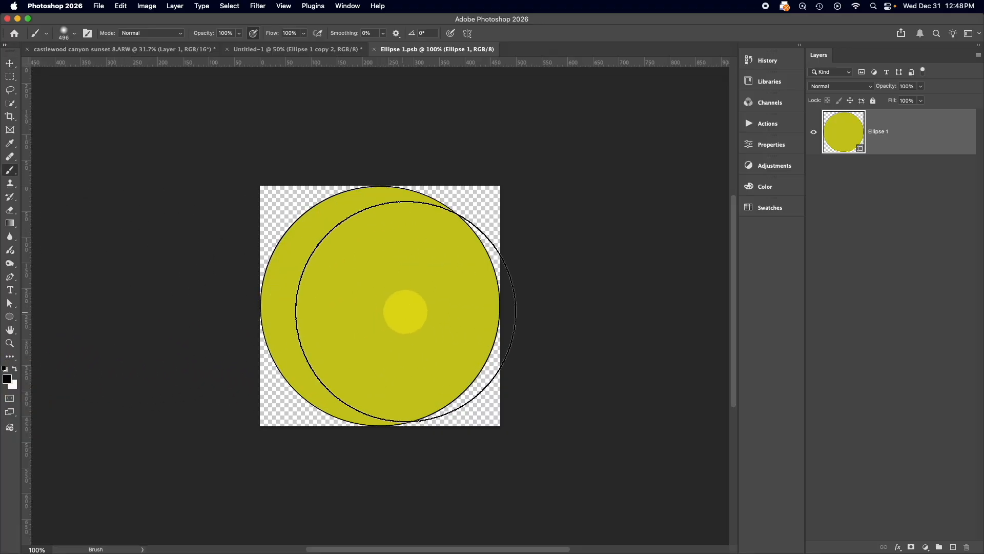
mouse_move(405, 311)
left_mouse_down("ctrl+alt")
mouse_move(424, 310)
mouse_move(374, 310)
mouse_move(373, 356)
mouse_move(343, 357)
left_mouse_up("ctrl+alt")
left_click(339, 254)
left_click(442, 259)
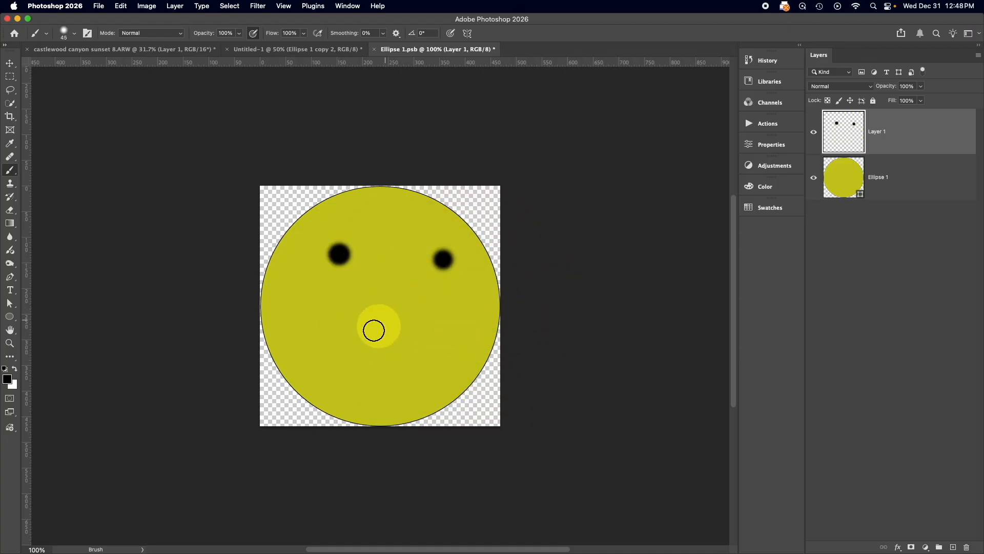
mouse_move(316, 321)
left_mouse_down()
mouse_move(354, 362)
mouse_move(439, 351)
mouse_move(448, 333)
left_mouse_up()
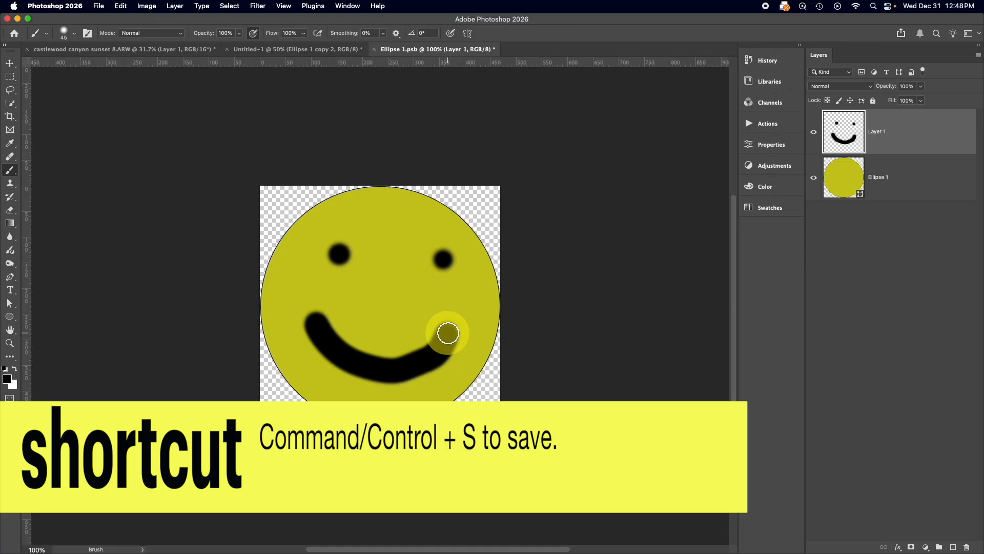
Save the smart object's contents and return to Untitled-1 to view the updated circles
key("super+s")
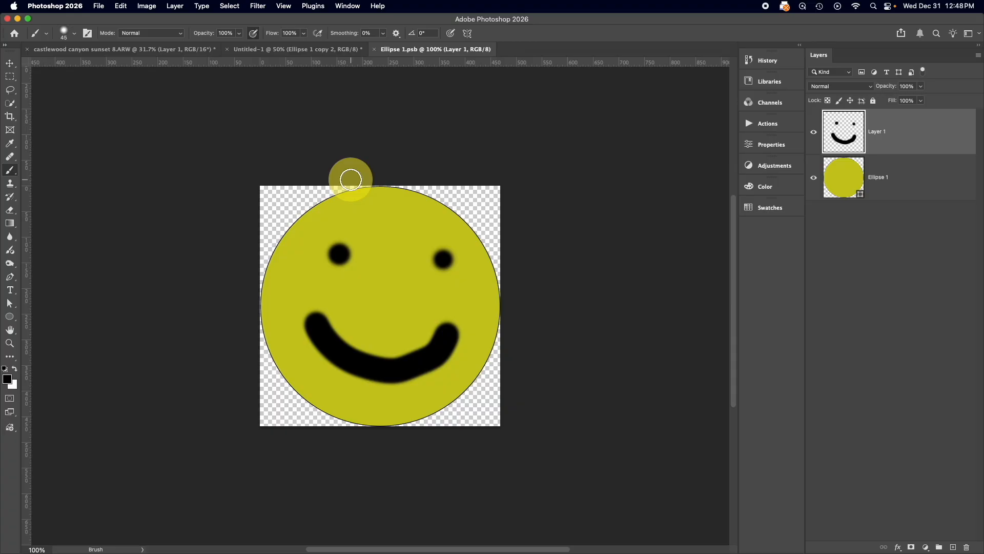
left_click(298, 50)
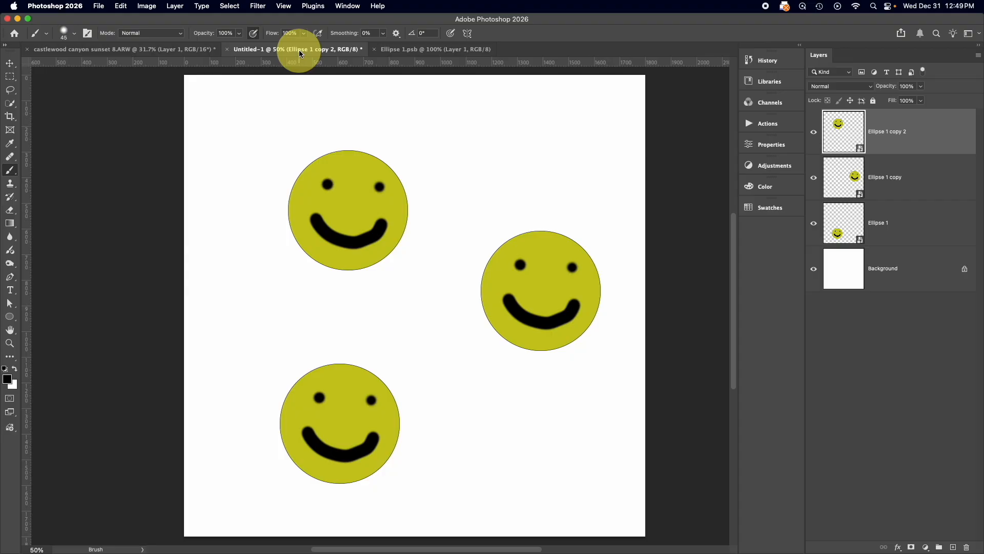
scroll(586, 424, "right", 5)
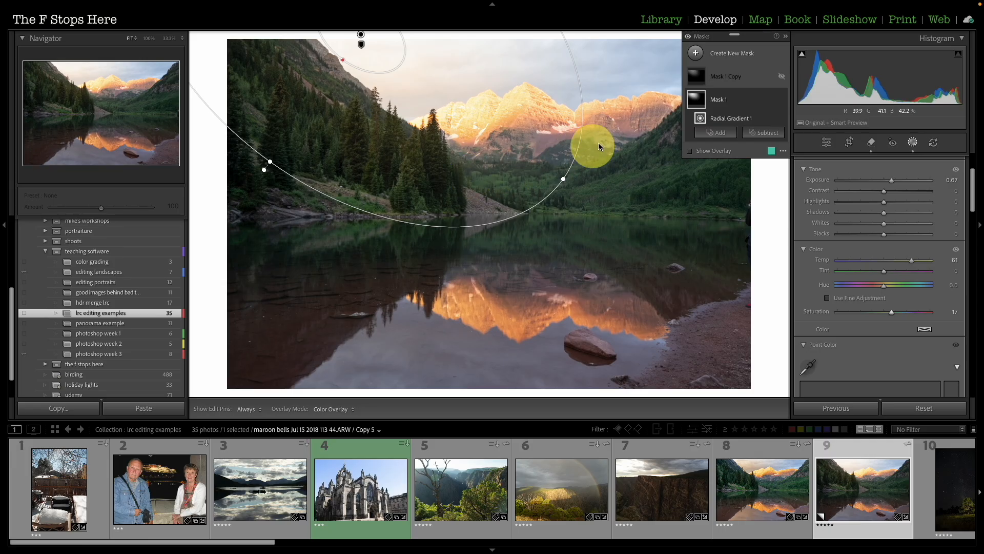
left_click(762, 135)
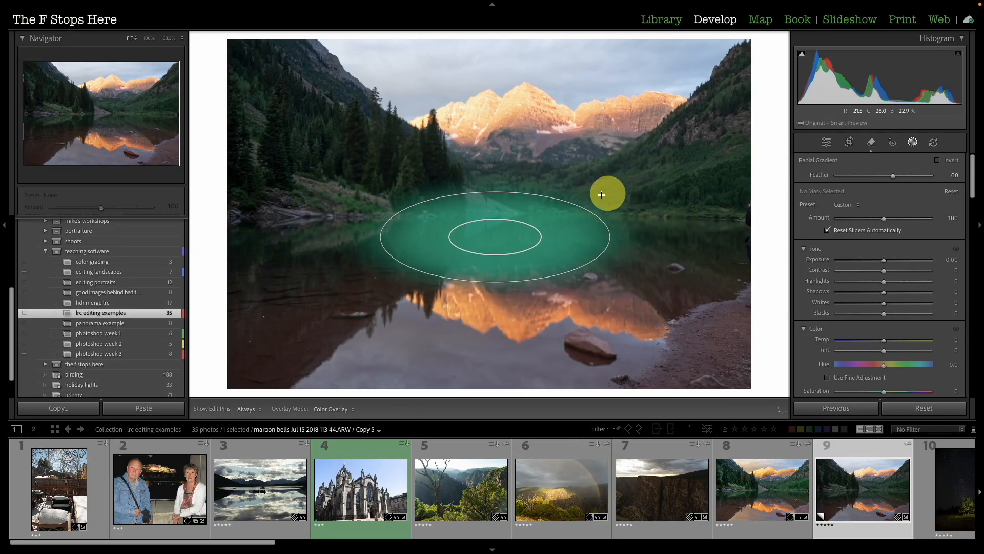
left_click_drag(608, 191, 661, 103)
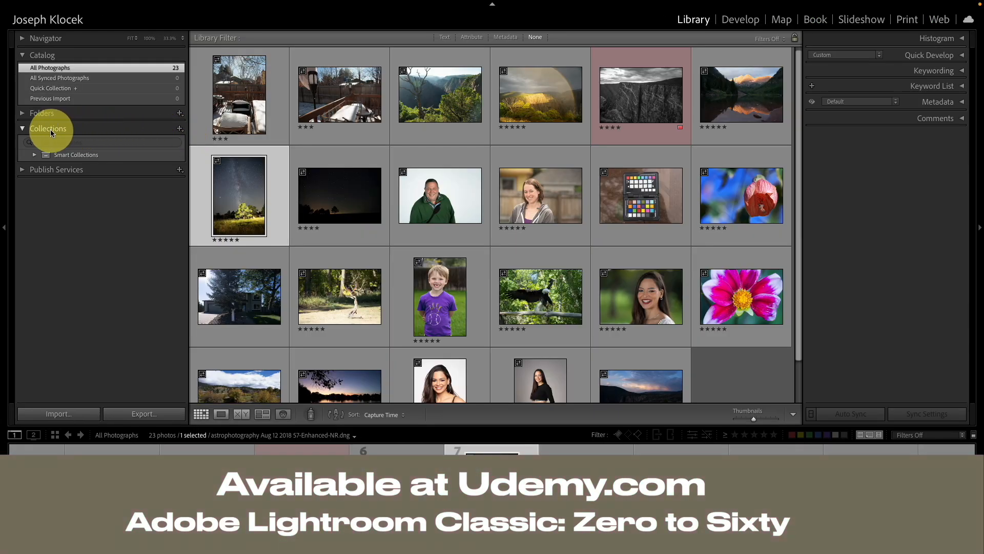
left_click(179, 129)
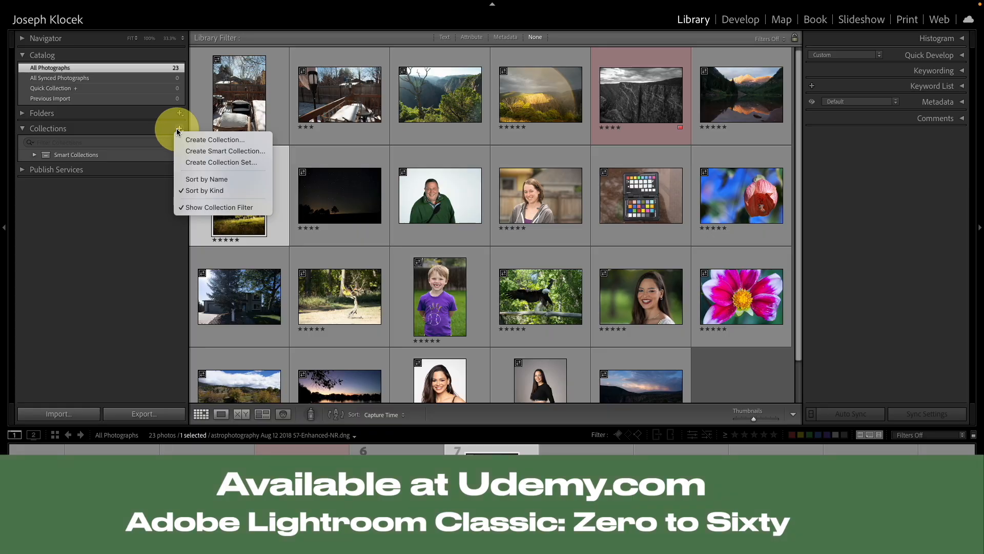